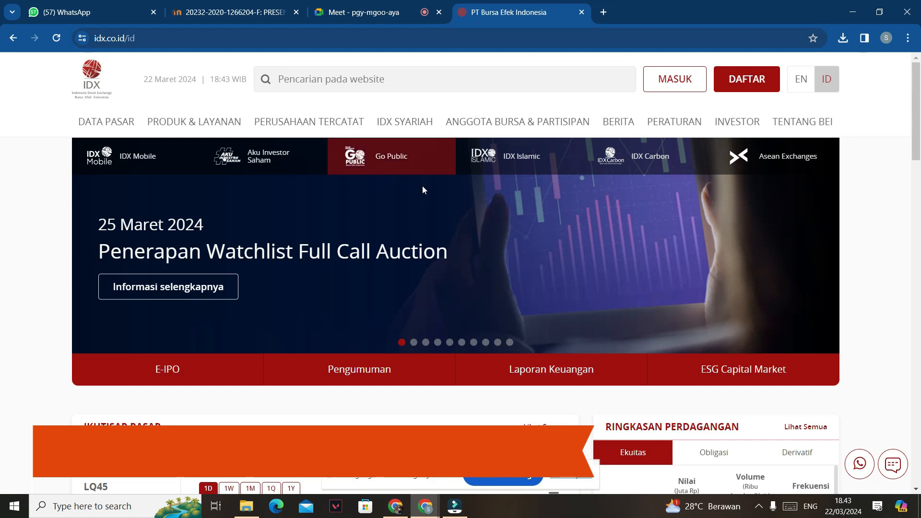
Open the Laporan Keuangan page and filter the stock financial reports by year 2020 and period Tahunan.
left_click(552, 378)
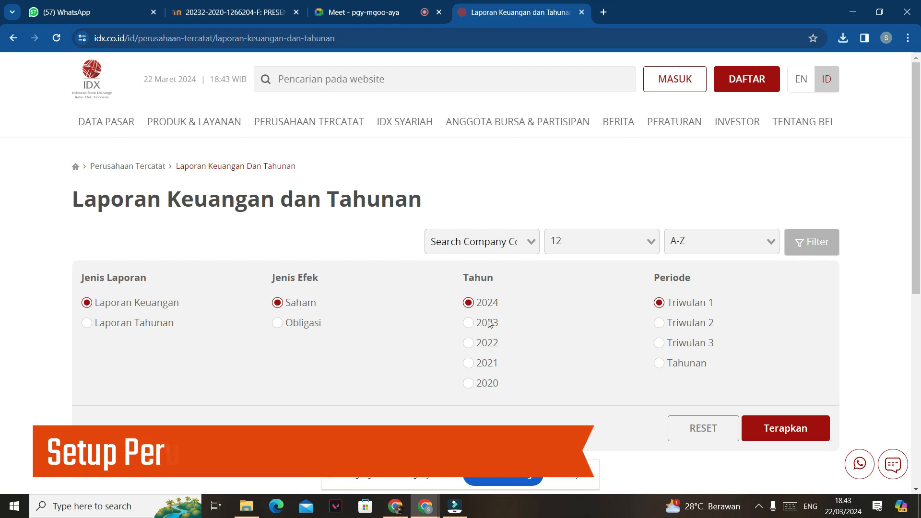
left_click(469, 383)
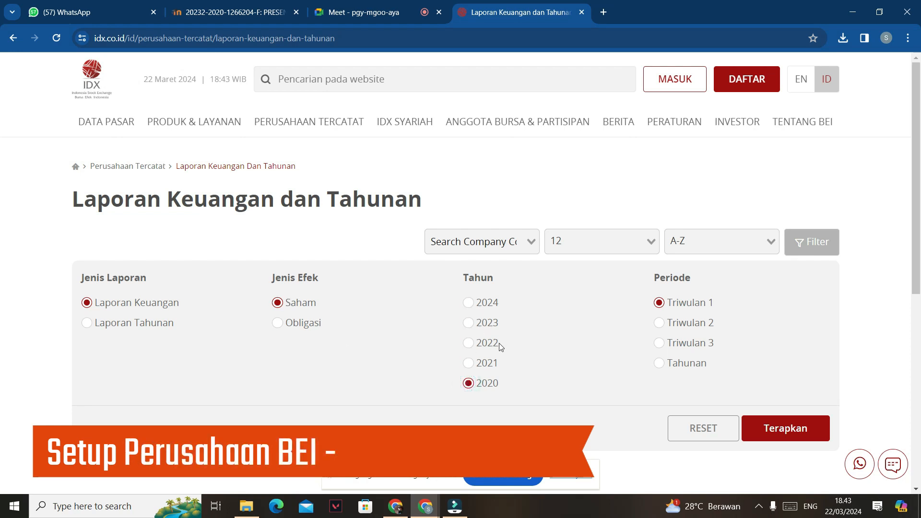
left_click(660, 363)
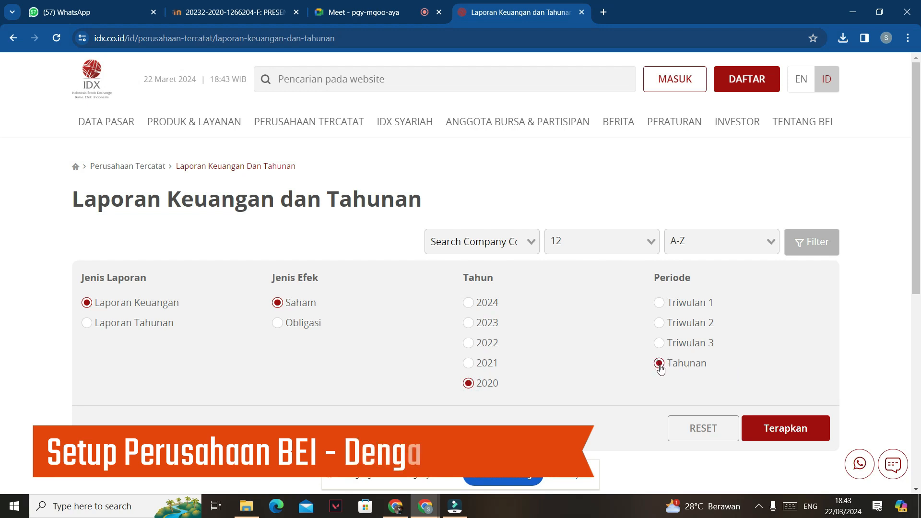
left_click(782, 429)
scroll(302, 343, "down", 5)
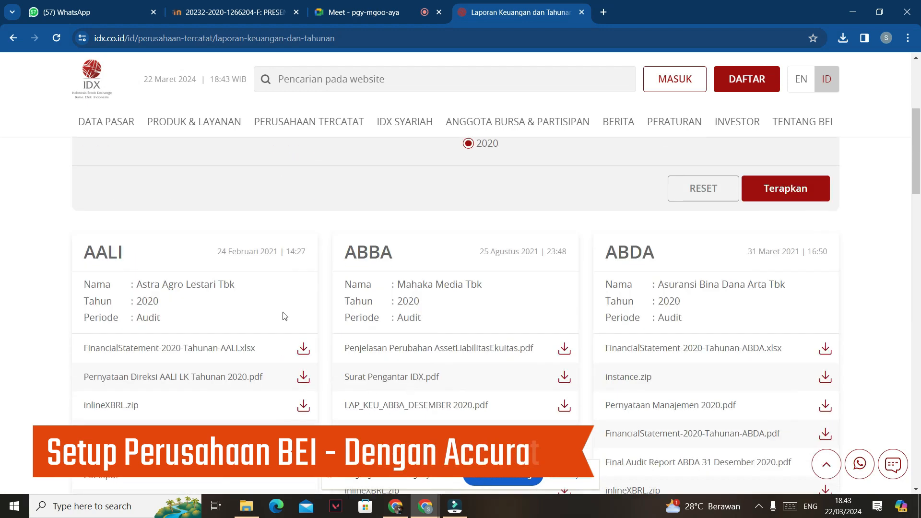
scroll(383, 261, "down", 3)
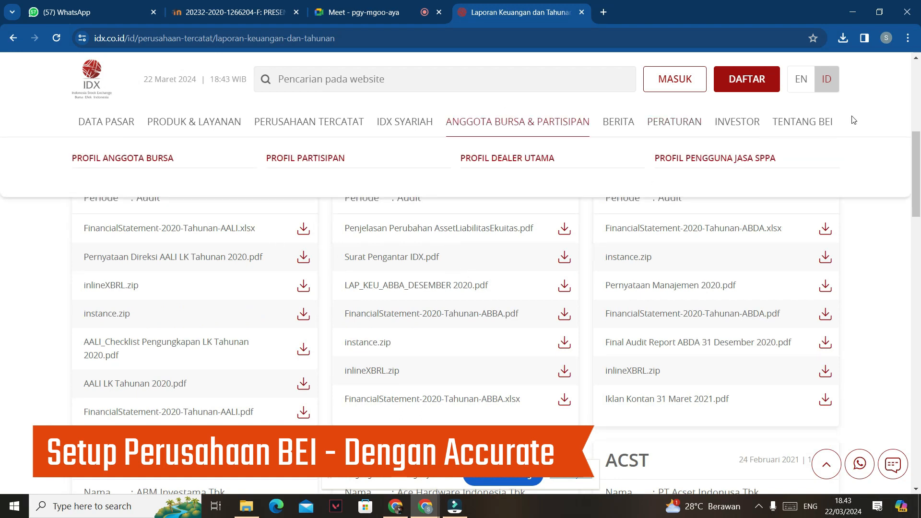
Open the downloaded FinancialStatement-2020-Tahunan-AALI.xlsx from its folder in Excel, enable editing and dismiss the licence notice.
left_click(843, 40)
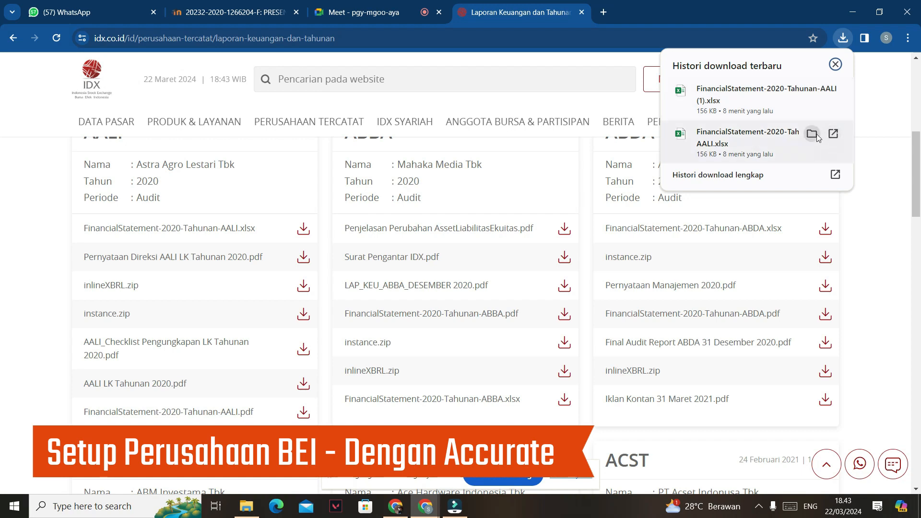
left_click(813, 135)
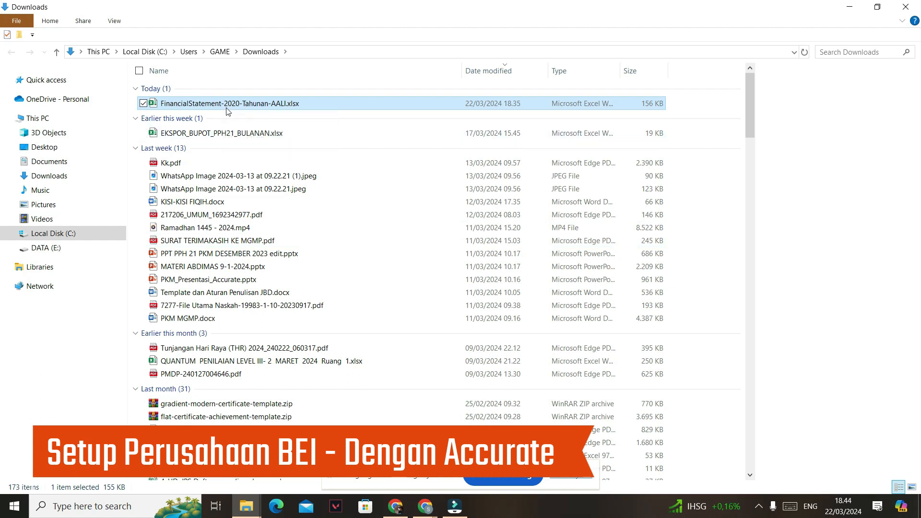
double_click(228, 104)
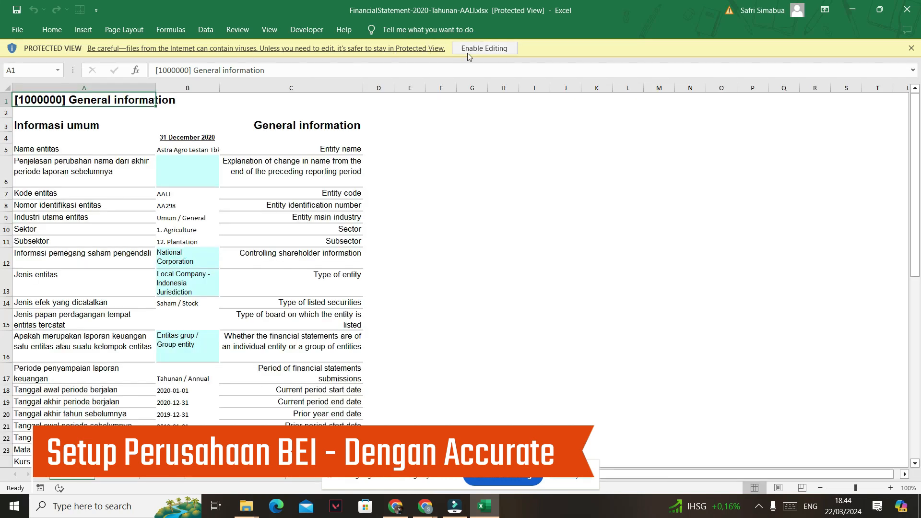
left_click(492, 49)
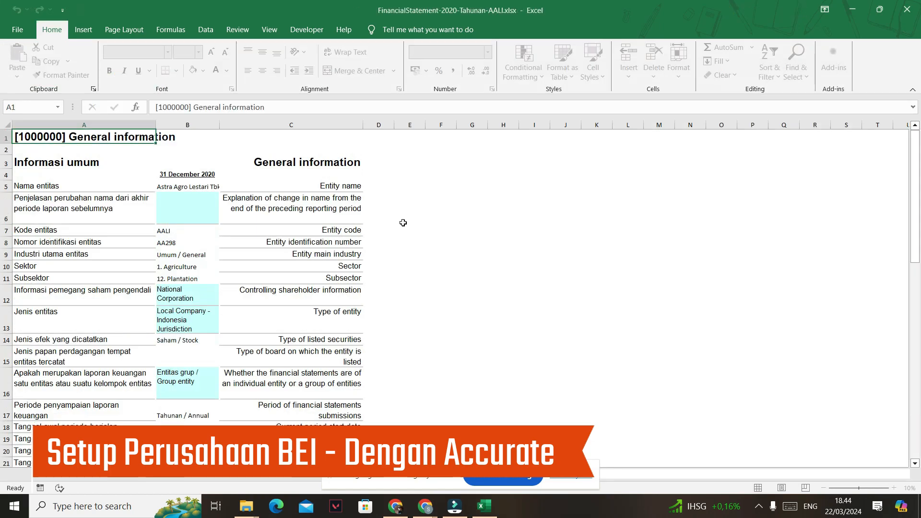
left_click(404, 223)
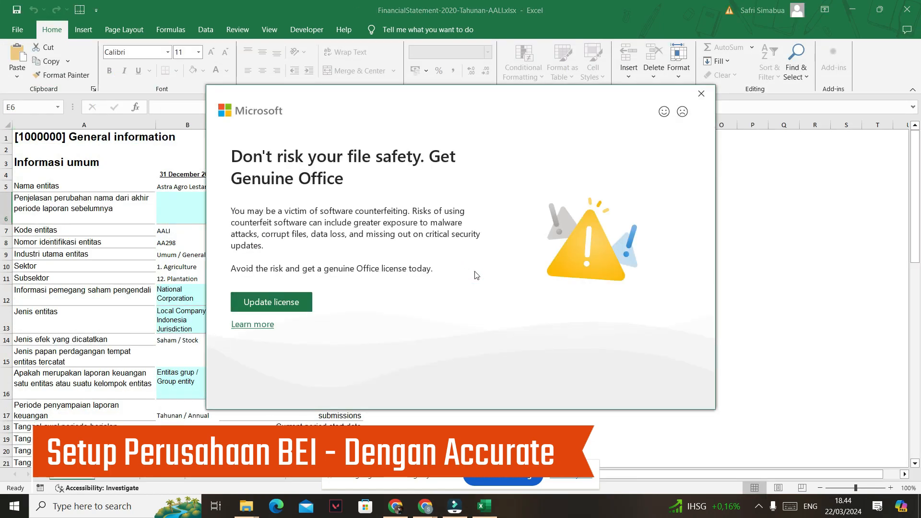
left_click(702, 93)
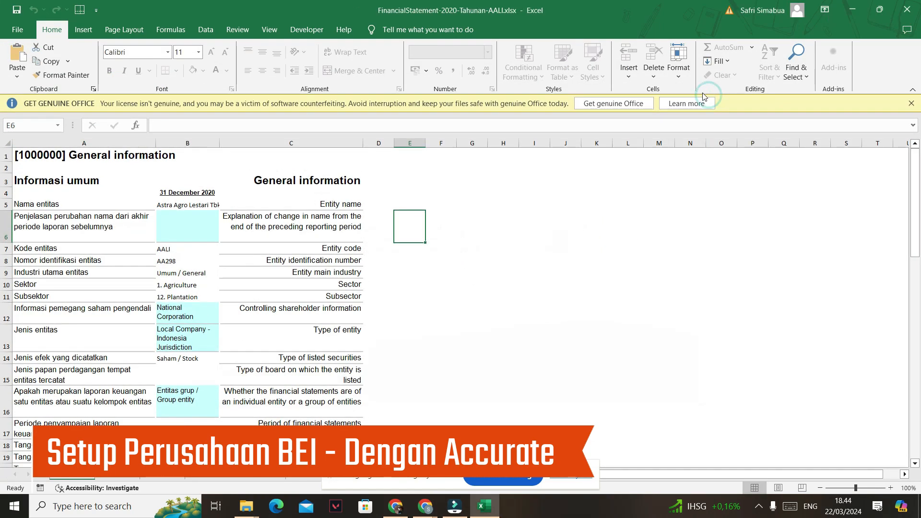
left_click(569, 478)
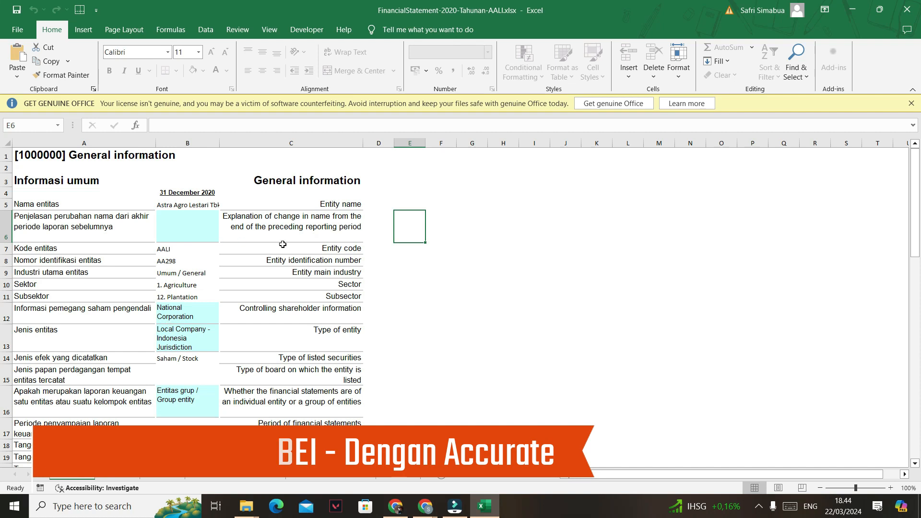
Examine the Indonesian labels, entity data and English labels in columns A to C of the General information sheet.
left_click(478, 256)
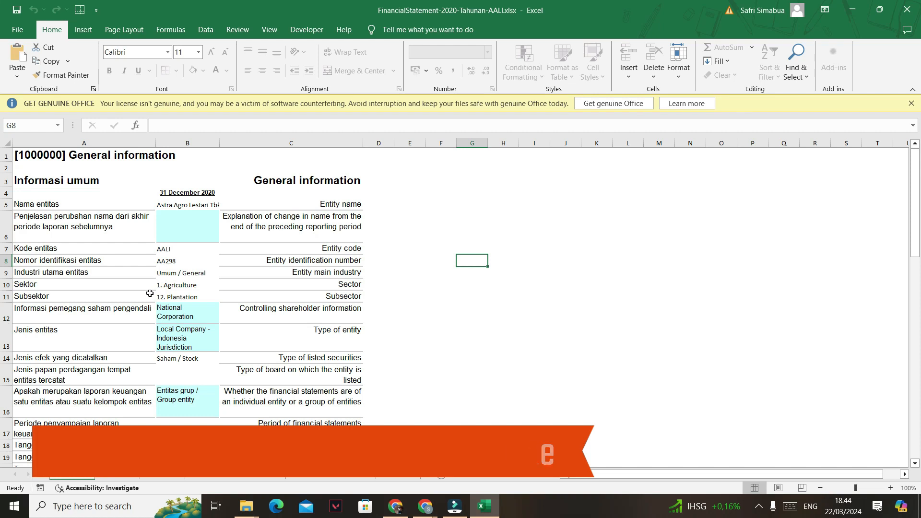
left_click(50, 141)
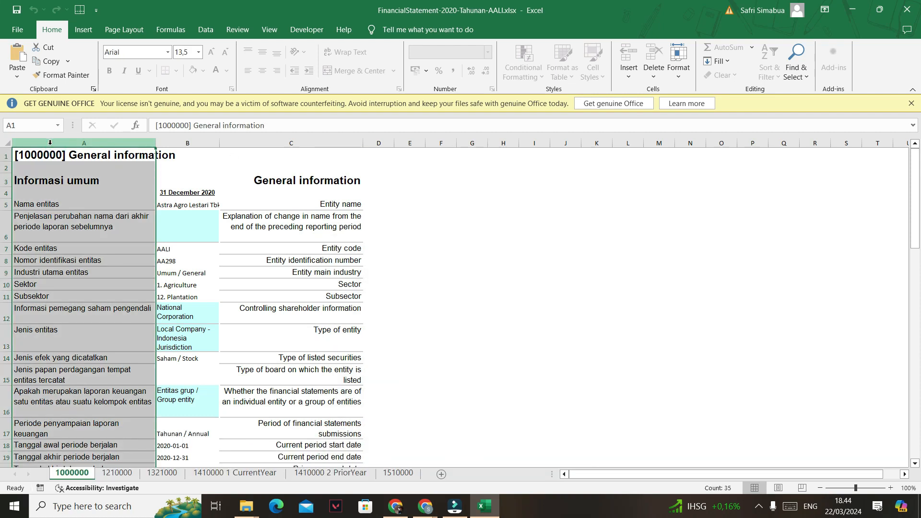
left_click(312, 142)
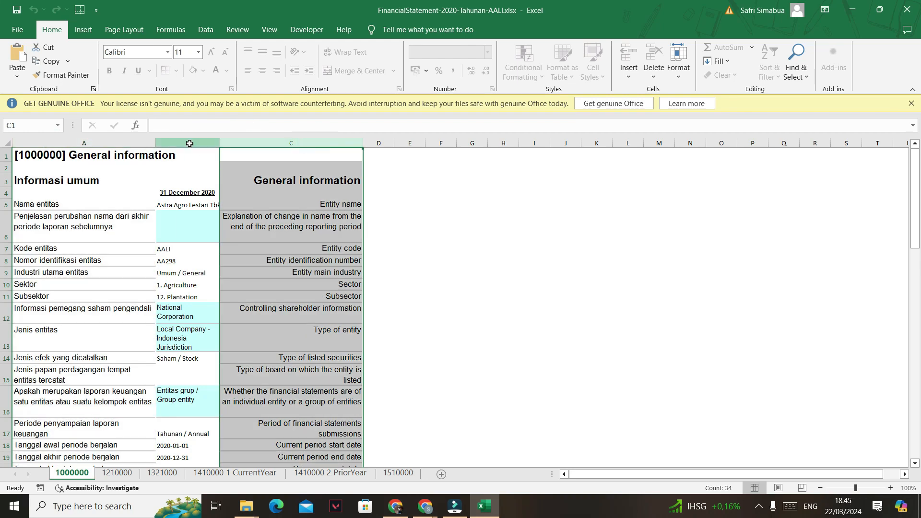
left_click(188, 143)
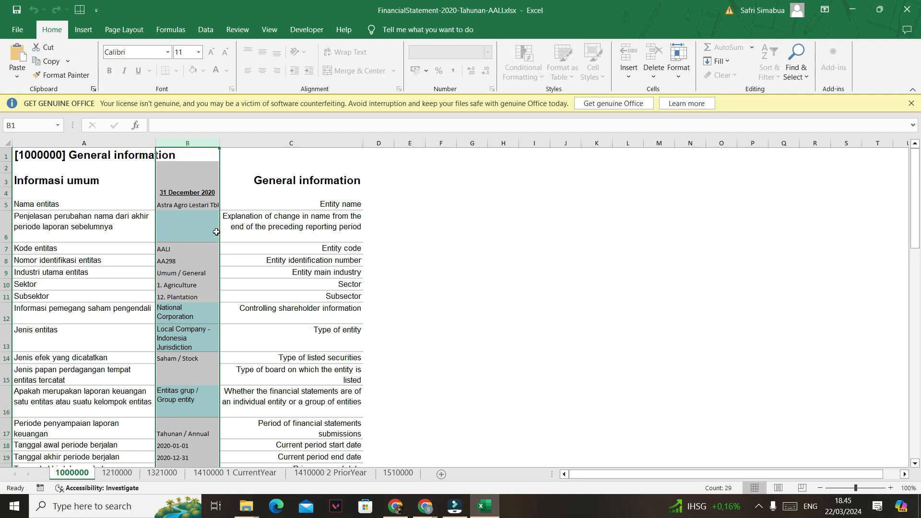
left_click(197, 207)
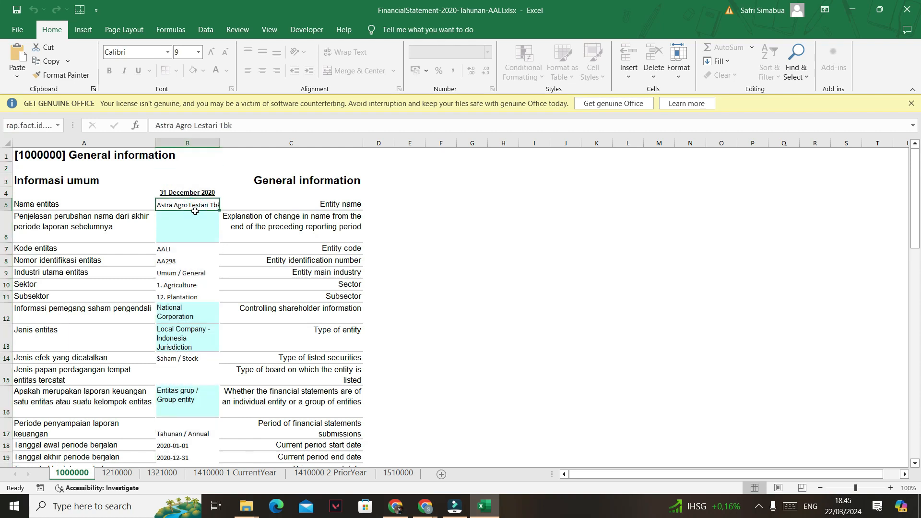
left_click(412, 313)
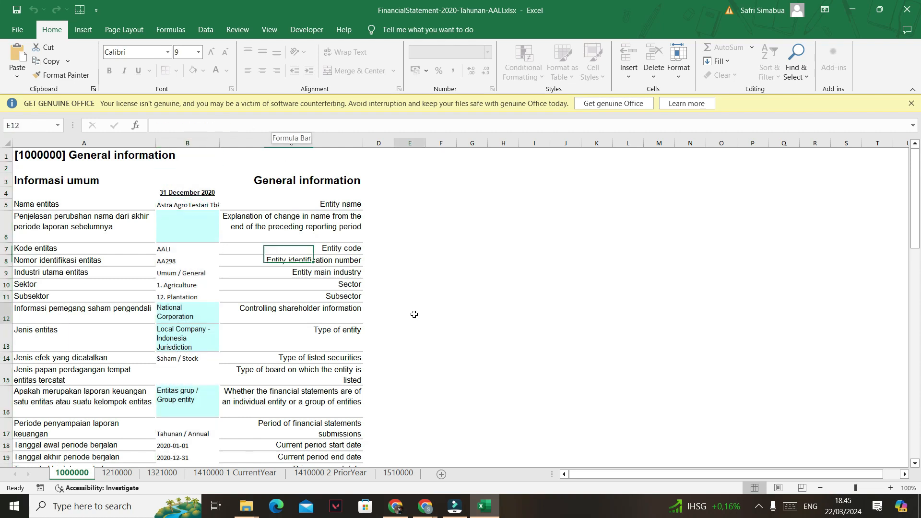
Colour the tab of sheet 1210000, the statement of financial position, red.
left_click(117, 473)
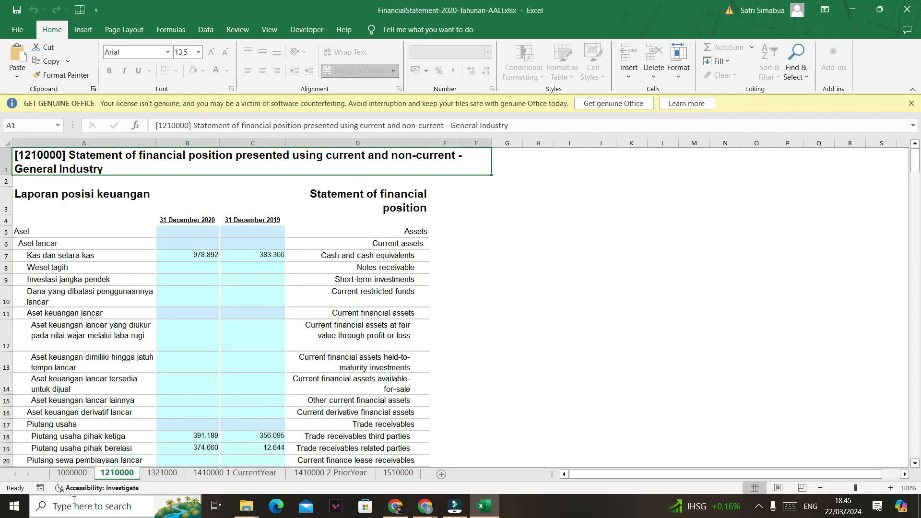
right_click(133, 473)
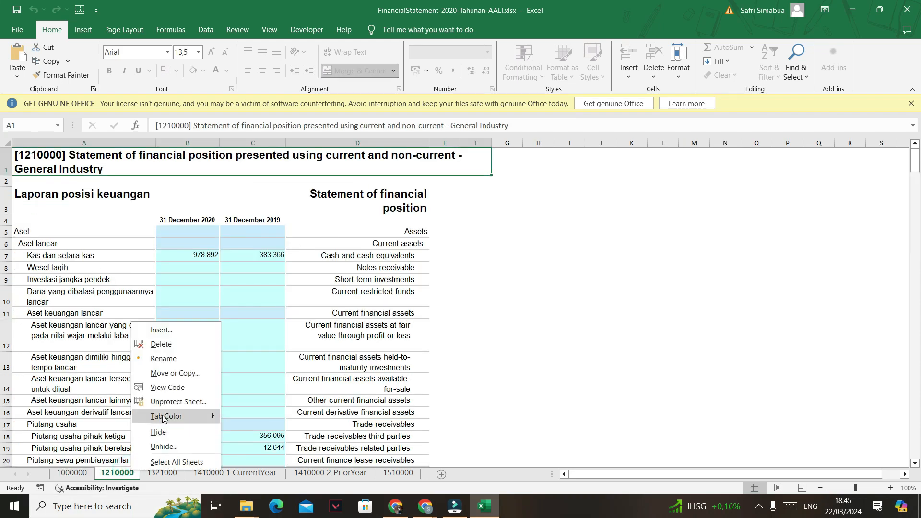
mouse_move(163, 419)
left_click(236, 456)
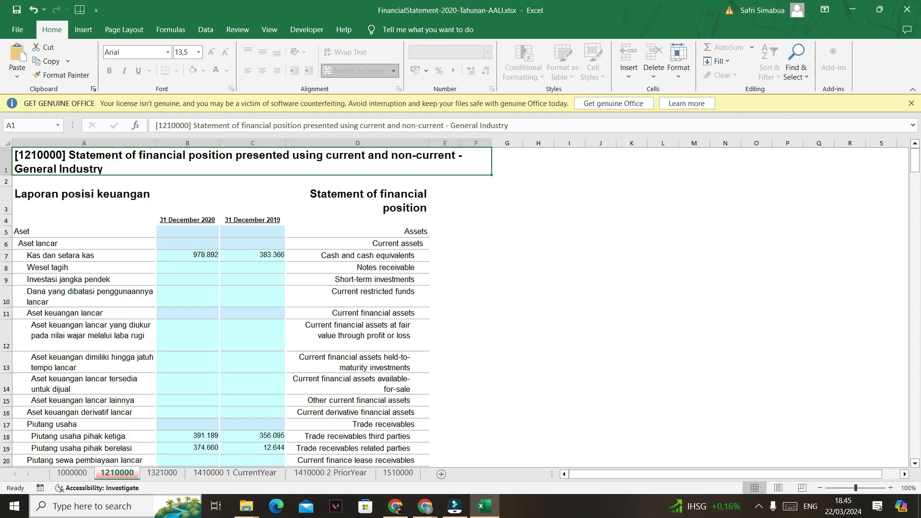
Colour the tab of sheet 1321000, the statement of profit or loss, red.
left_click(158, 476)
right_click(157, 475)
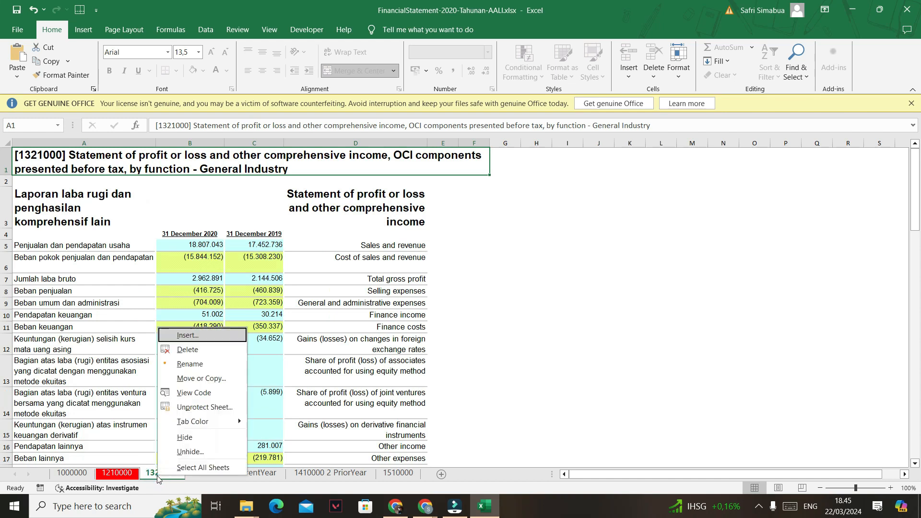
mouse_move(205, 429)
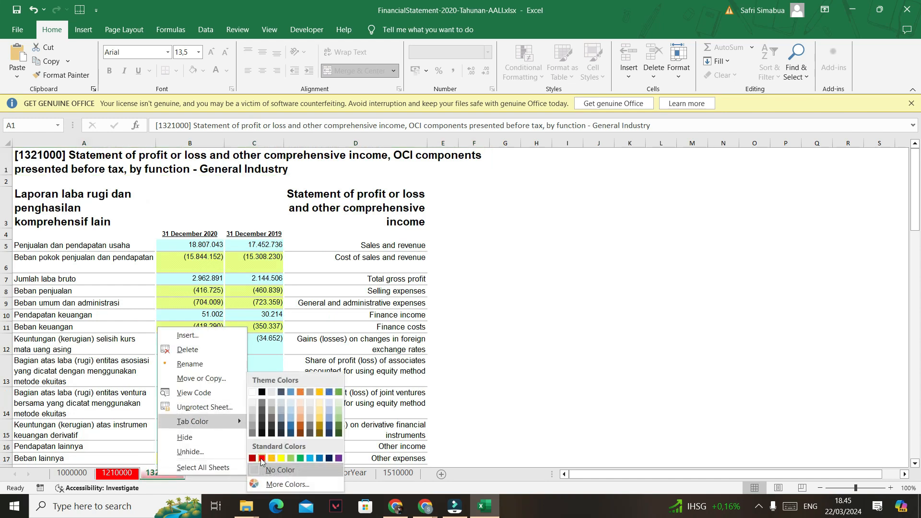
left_click(261, 458)
left_click(555, 338)
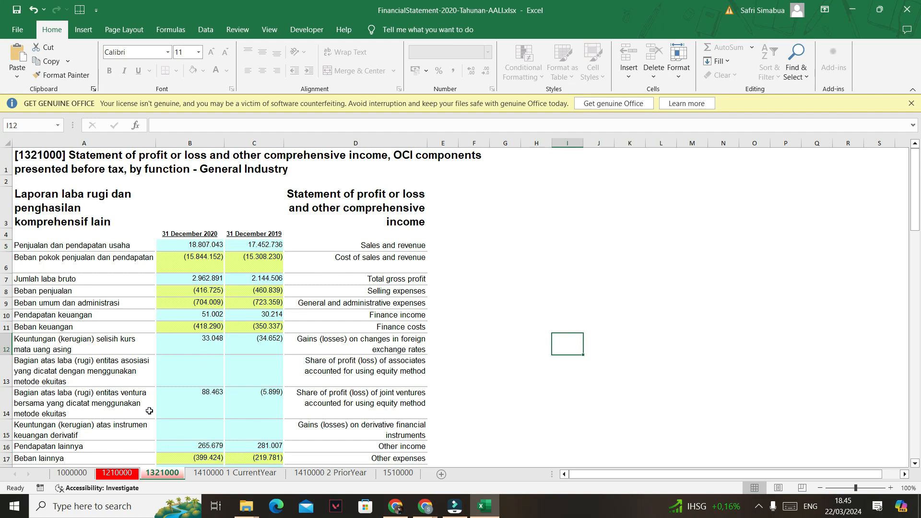
left_click(374, 271)
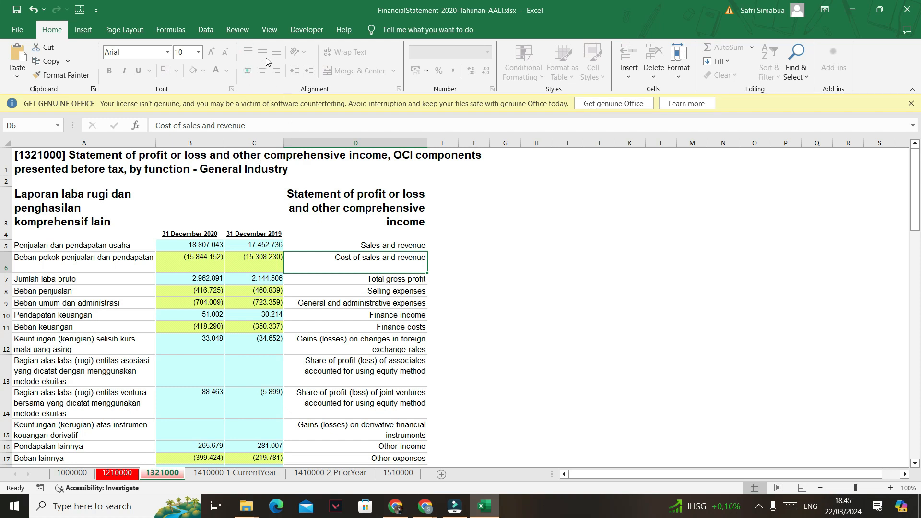
left_click(337, 300)
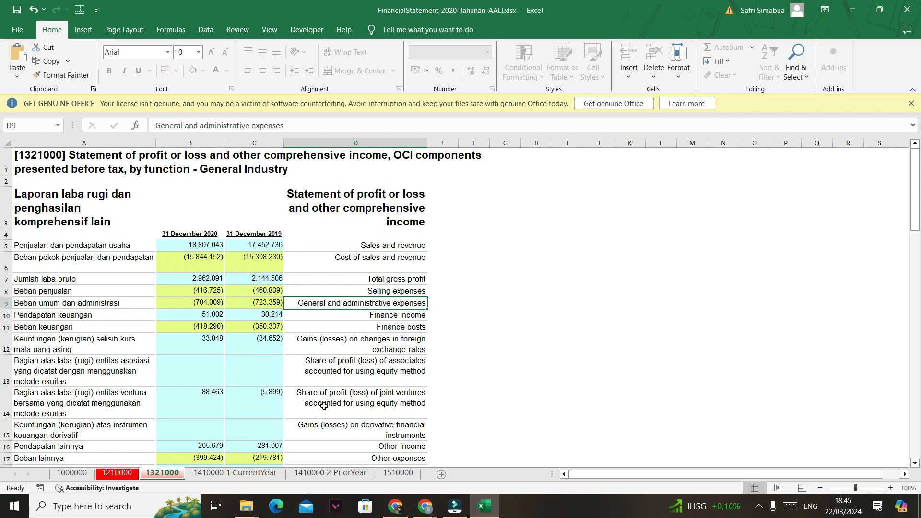
Add a blank worksheet and copy the entire contents of sheet 1321000 into it, starting at cell A1.
left_click(442, 476)
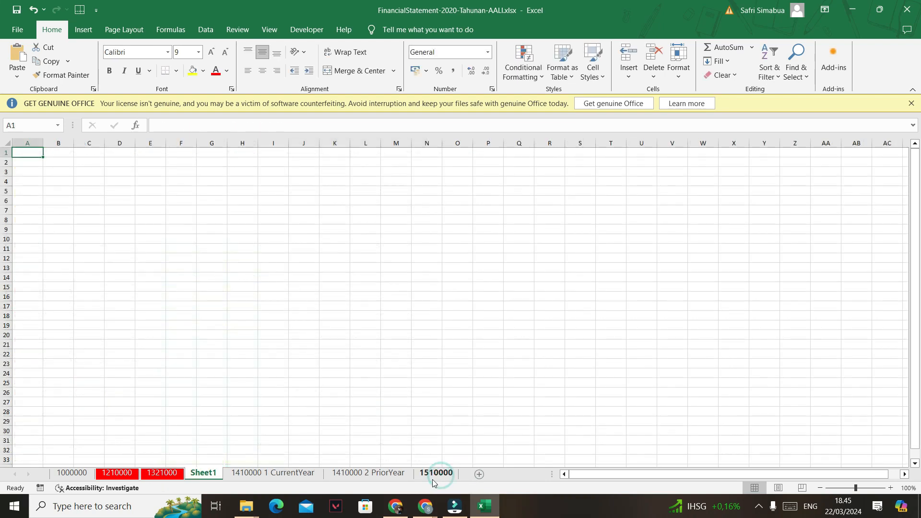
left_click(154, 474)
left_click(5, 143)
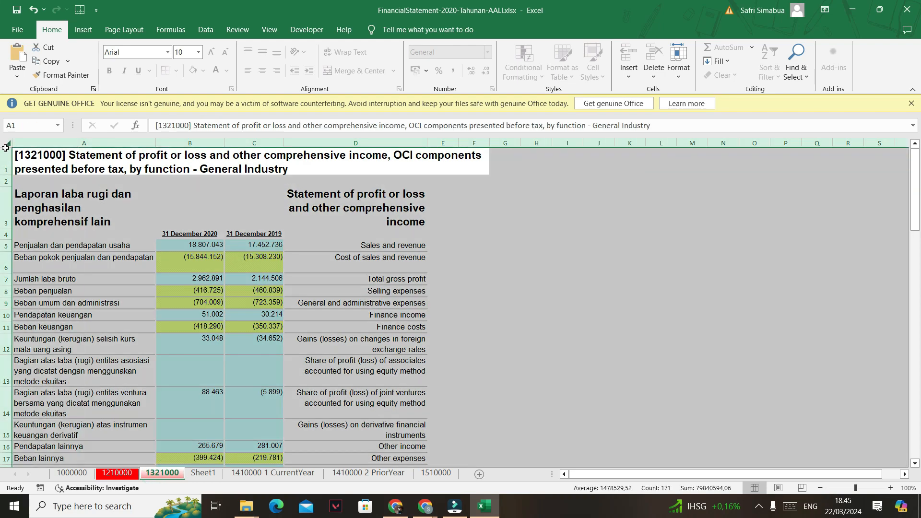
left_click(5, 144)
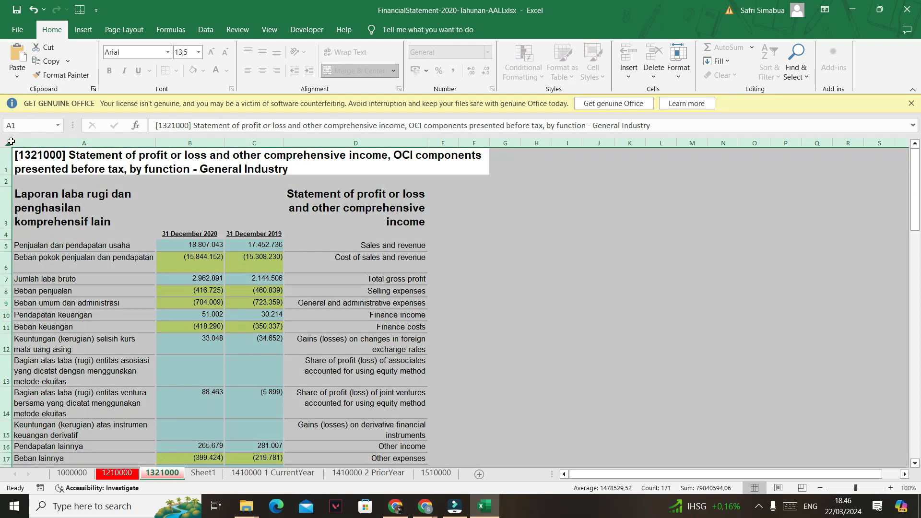
key("ctrl+c")
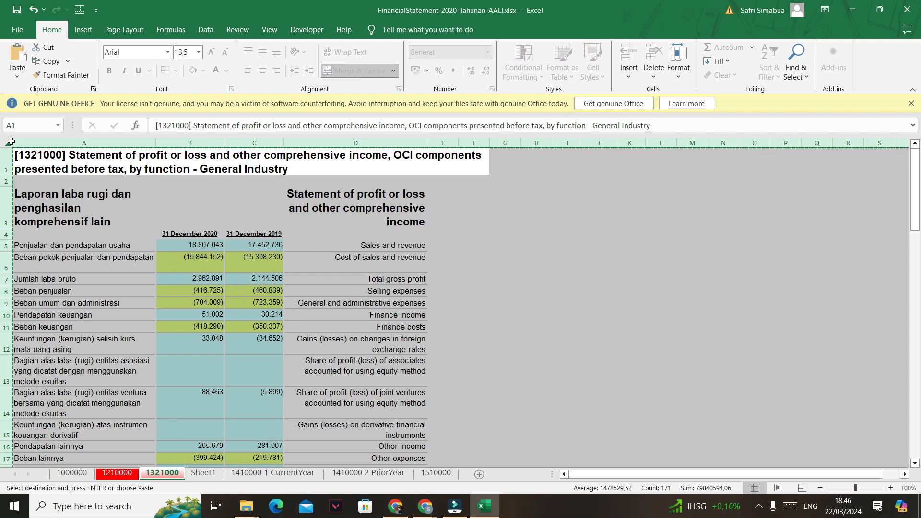
left_click(204, 474)
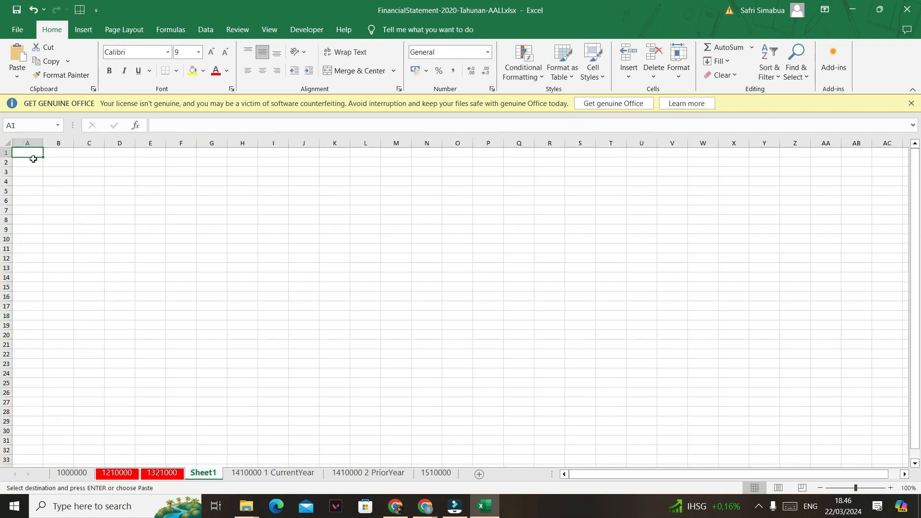
key("ctrl+v")
left_click(326, 292)
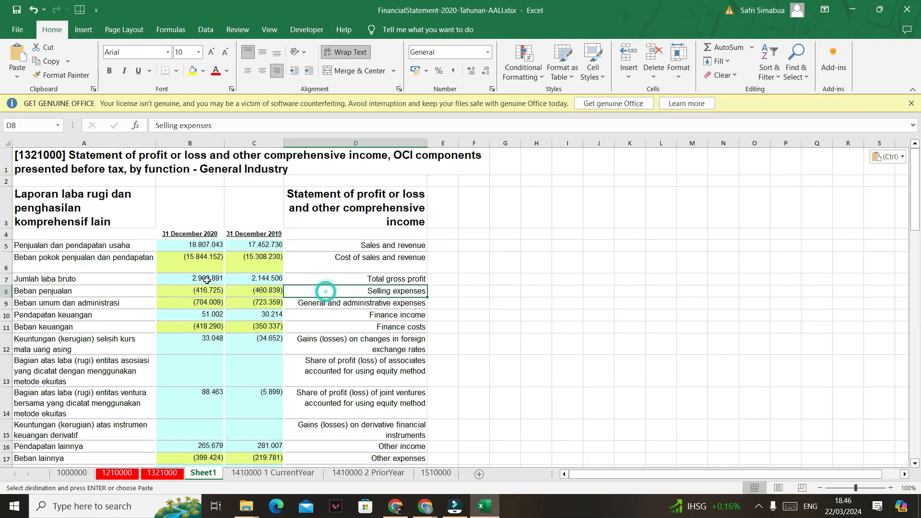
Enlarge the copied profit or loss statement to 120% and look over its rows.
left_click(892, 488)
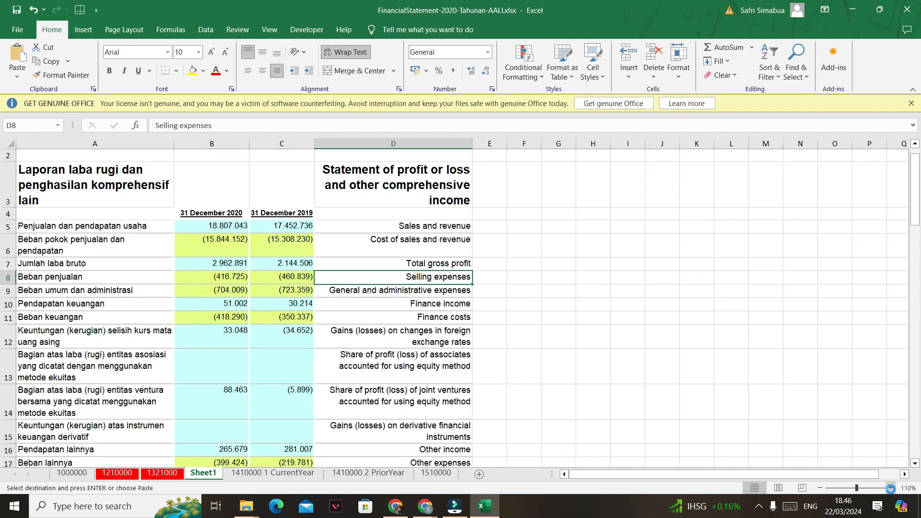
left_click(891, 488)
scroll(337, 340, "down", 1)
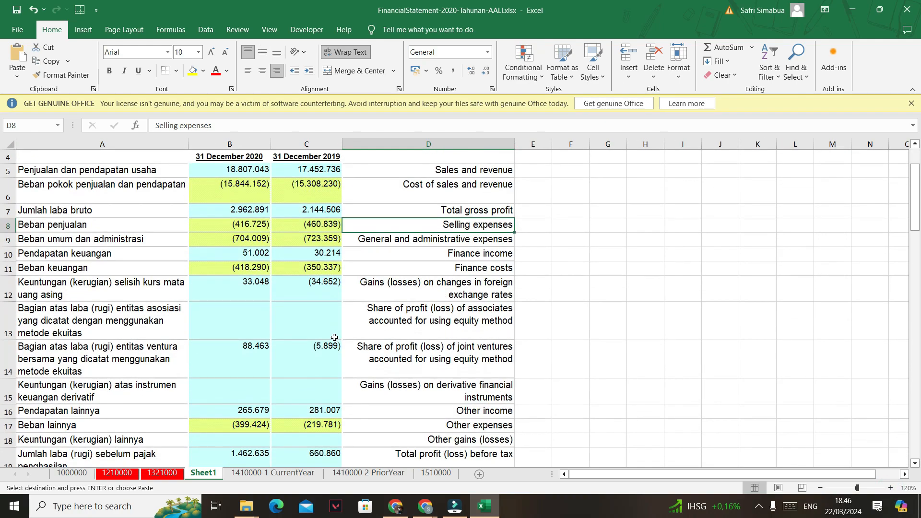
scroll(335, 337, "up", 1)
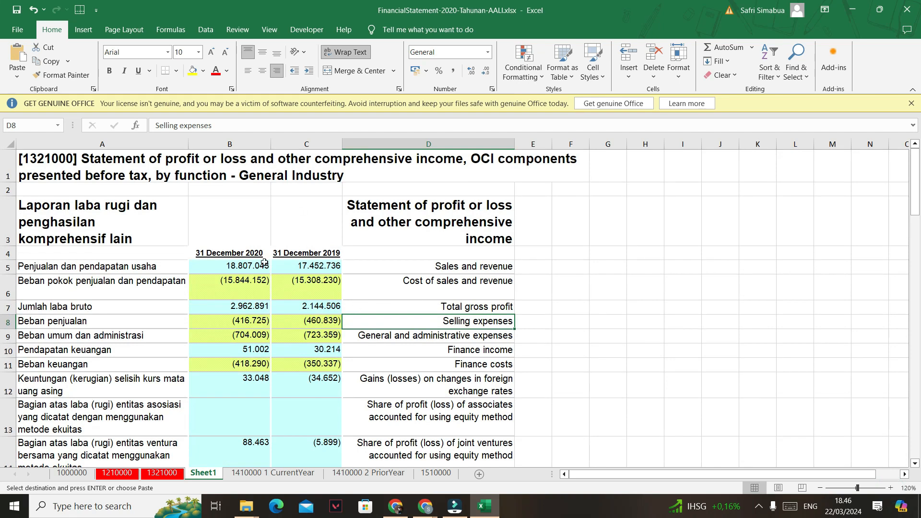
left_click(219, 253)
left_click(236, 267)
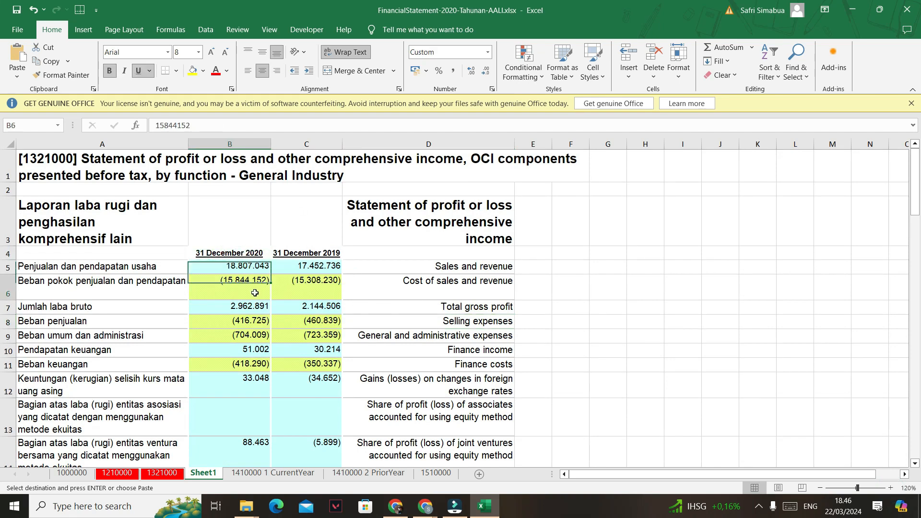
left_click(255, 287)
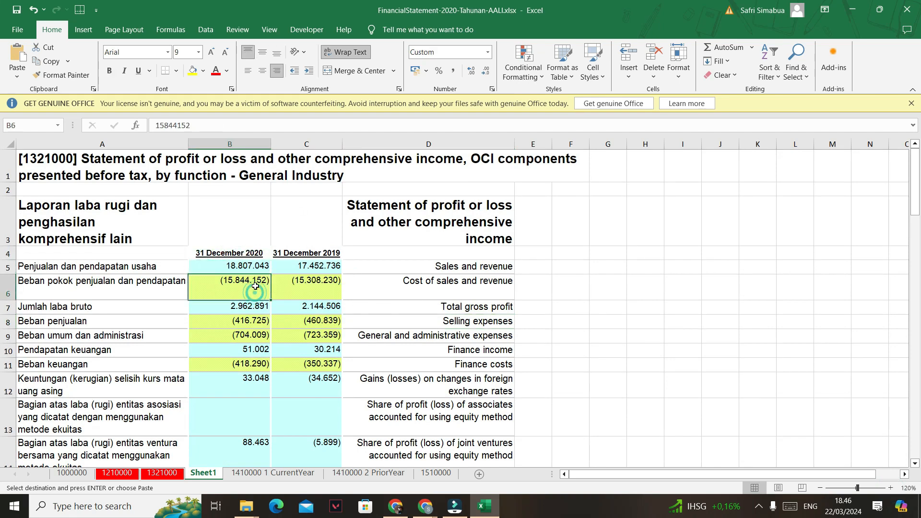
left_click(218, 250)
left_click(263, 270)
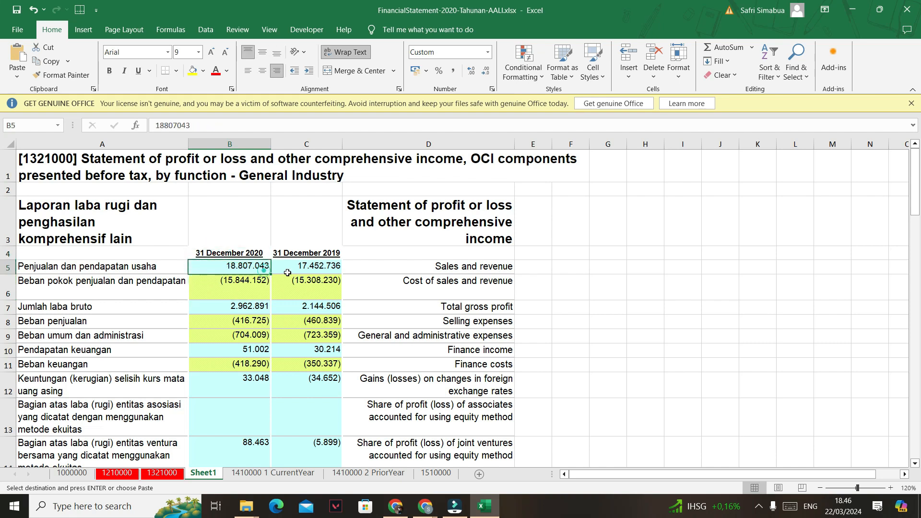
Delete the 31 December 2019 column together with the English label column and the adjoining columns beyond it.
left_click(305, 253)
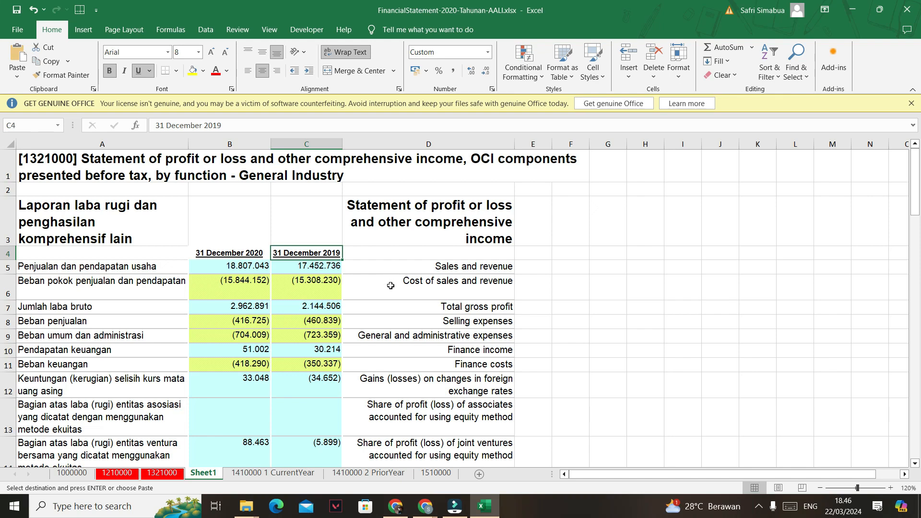
left_click_drag(302, 143, 629, 155)
right_click(397, 146)
left_click(419, 265)
left_click(414, 276)
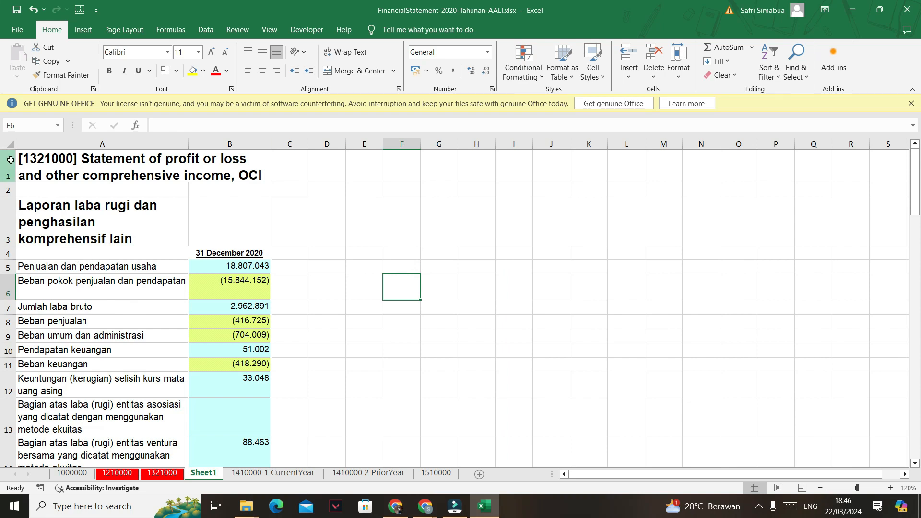
Delete the three title rows above the date header and widen column A to fit the account names.
left_click_drag(9, 160, 9, 214)
right_click(8, 213)
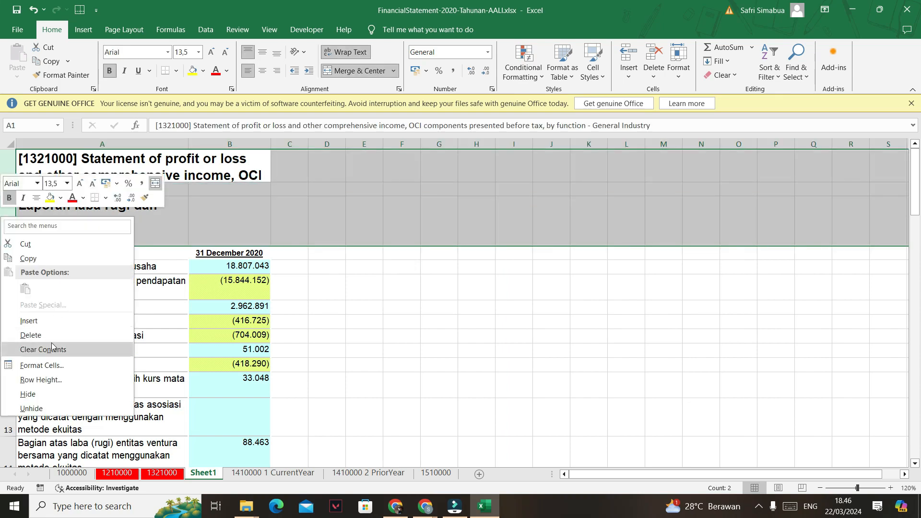
left_click(31, 335)
left_click(221, 335)
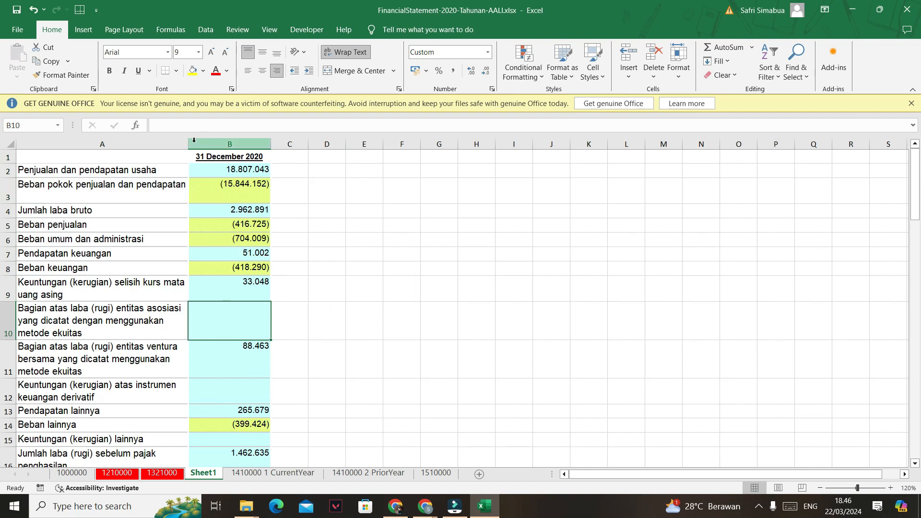
left_click_drag(188, 144, 315, 154)
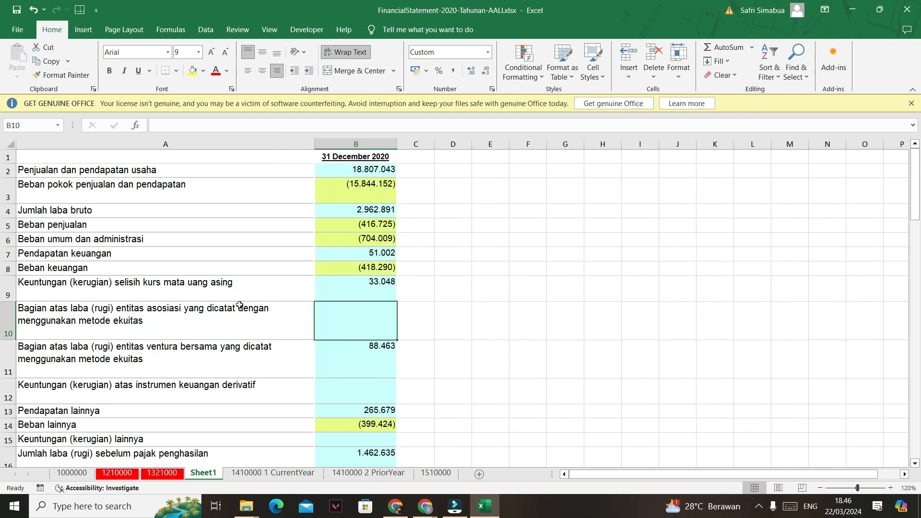
Fill cells A18, "Jumlah laba (rugi) dari operasi yang dilanjutkan", and A20, "Jumlah laba (rugi)", with yellow.
scroll(416, 314, "down", 1)
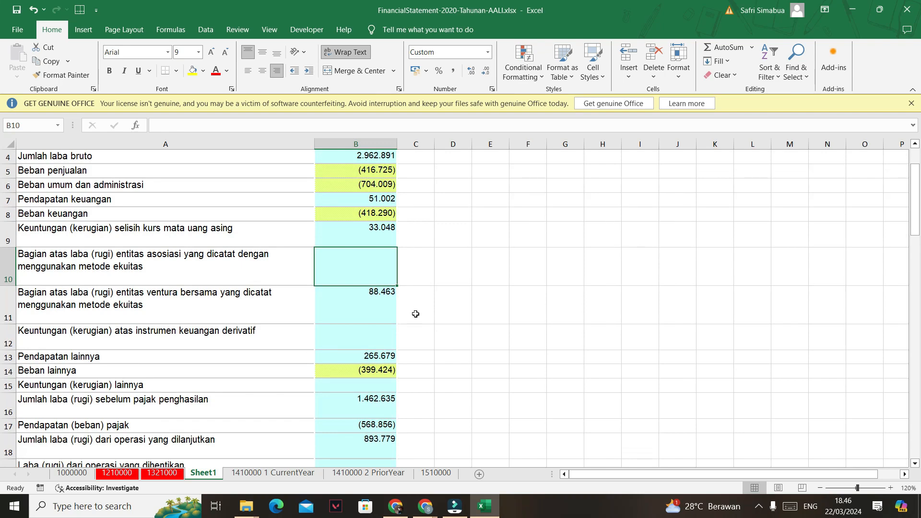
scroll(416, 314, "down", 2)
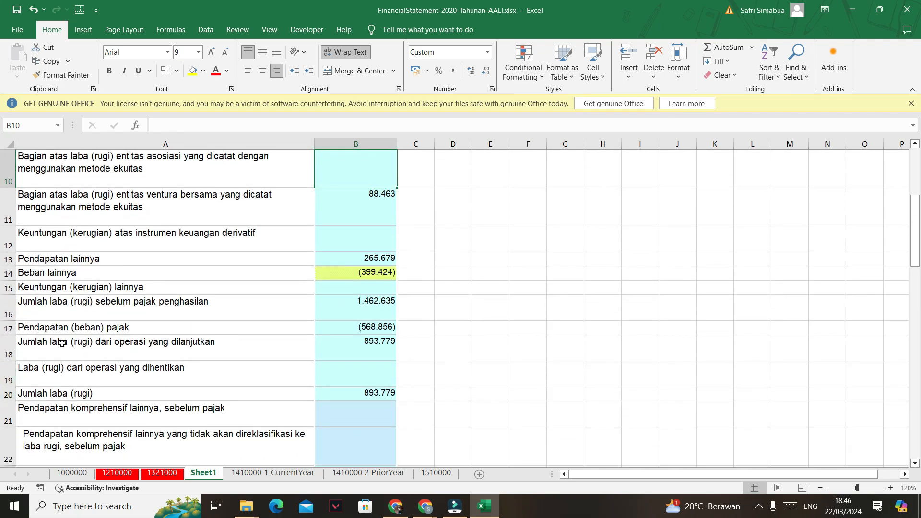
left_click(62, 343)
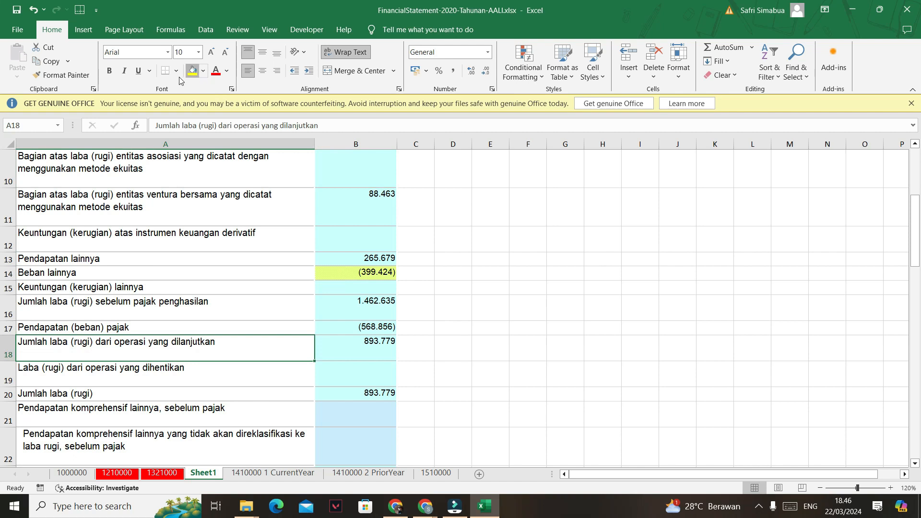
left_click(193, 70)
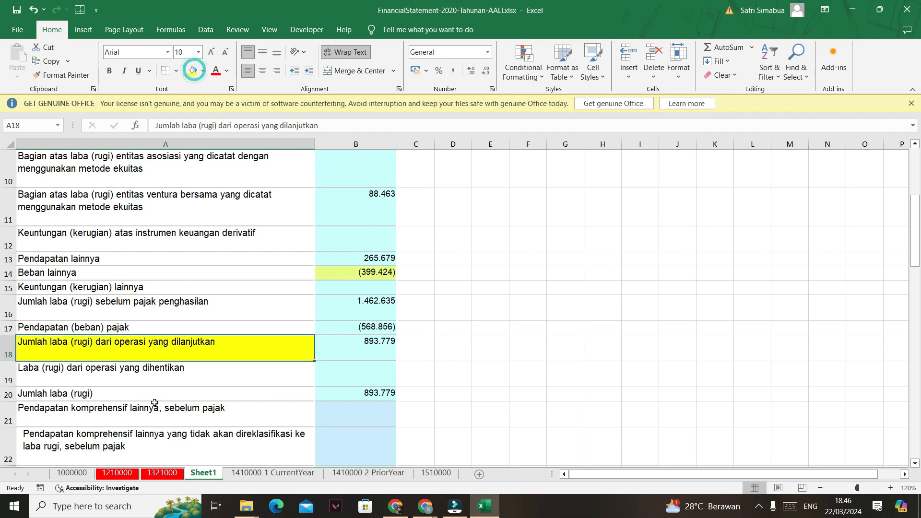
left_click(372, 346)
left_click(20, 400)
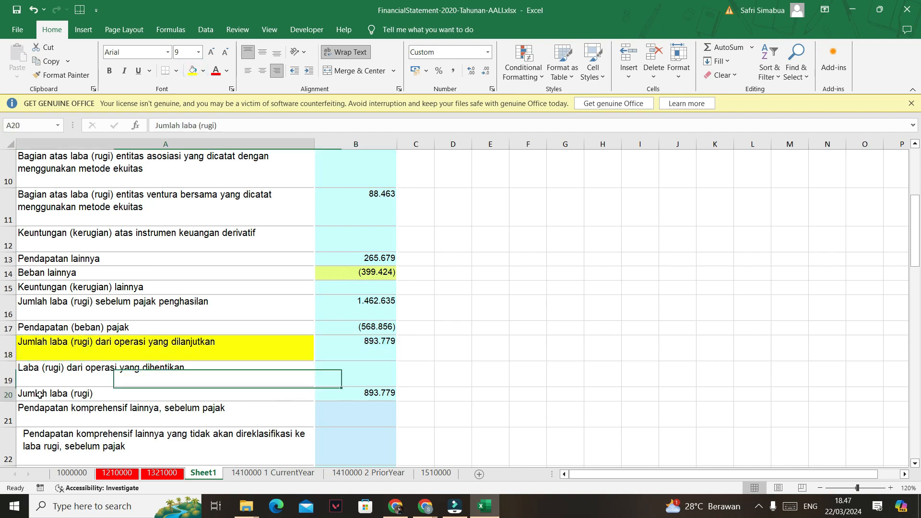
left_click(192, 71)
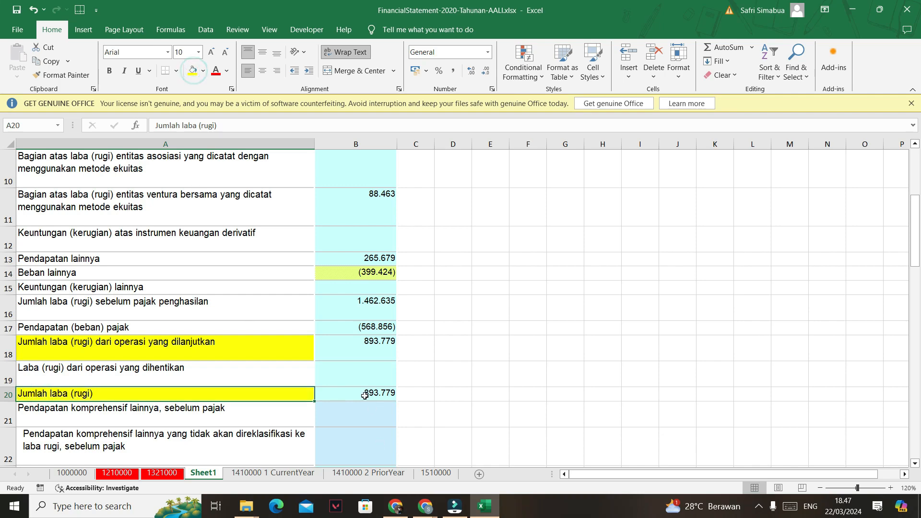
Delete all rows from row 21, "Pendapatan komprehensif lainnya, sebelum pajak", down to the end of the sheet.
left_click(9, 412)
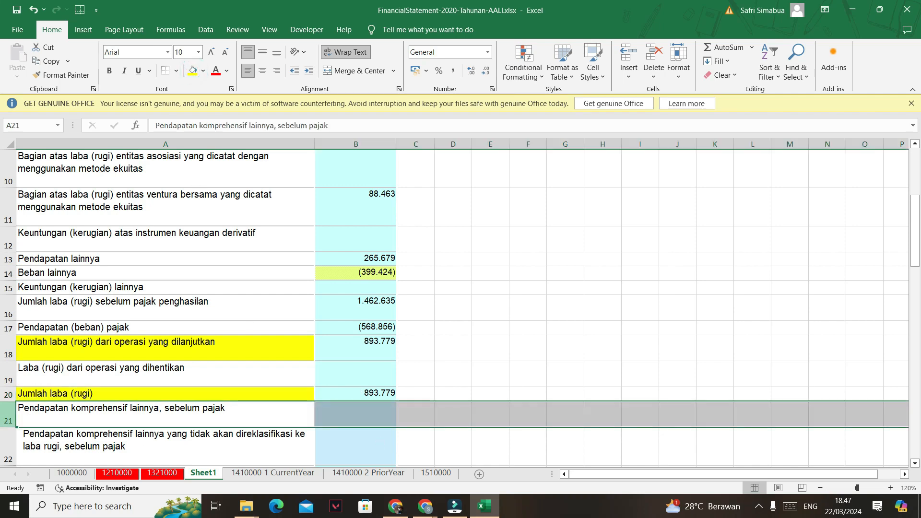
key("ctrl+shift+Down")
key("ctrl+shift+Down")
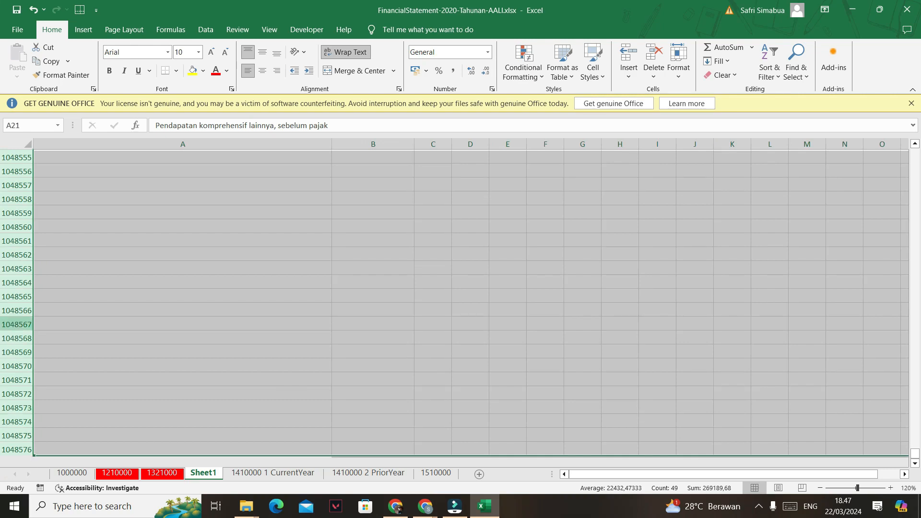
right_click(17, 324)
left_click(40, 247)
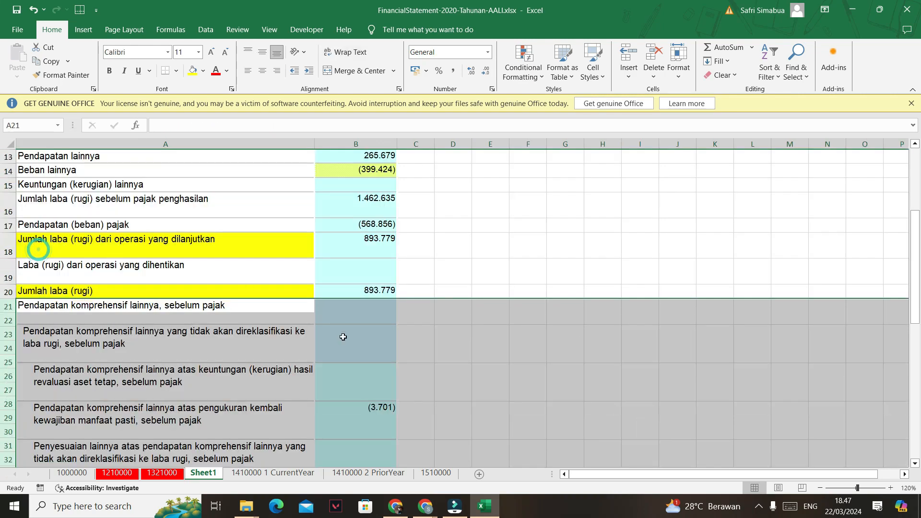
left_click(354, 340)
Enlarge the trimmed statement to 140% and examine the 2020 figures from sales through expenses to the profit totals.
left_click(361, 287)
left_click(368, 230)
left_click(362, 291)
left_click(377, 230)
left_click(169, 239)
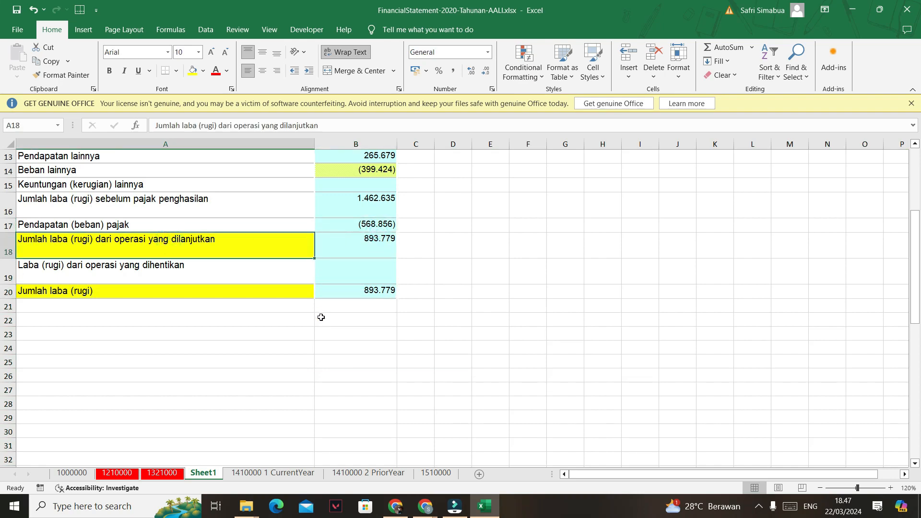
scroll(320, 316, "up", 4)
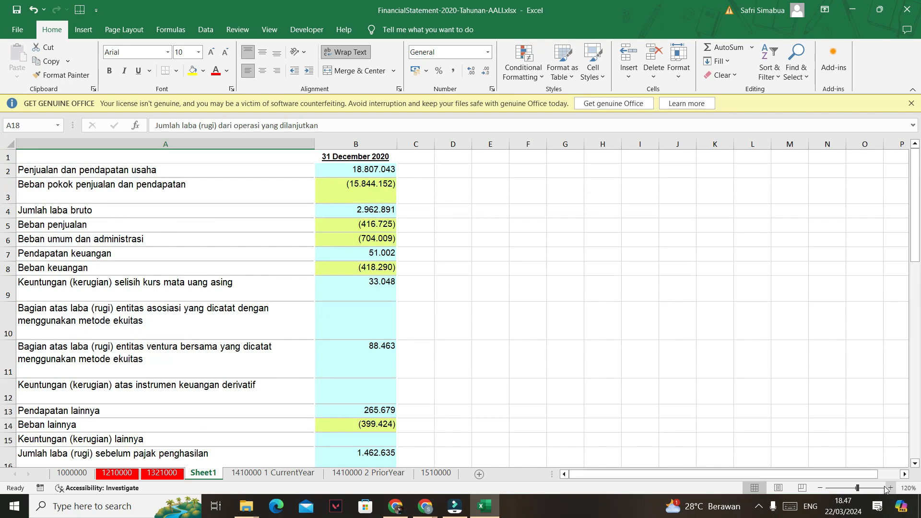
left_click(890, 489)
left_click(890, 489)
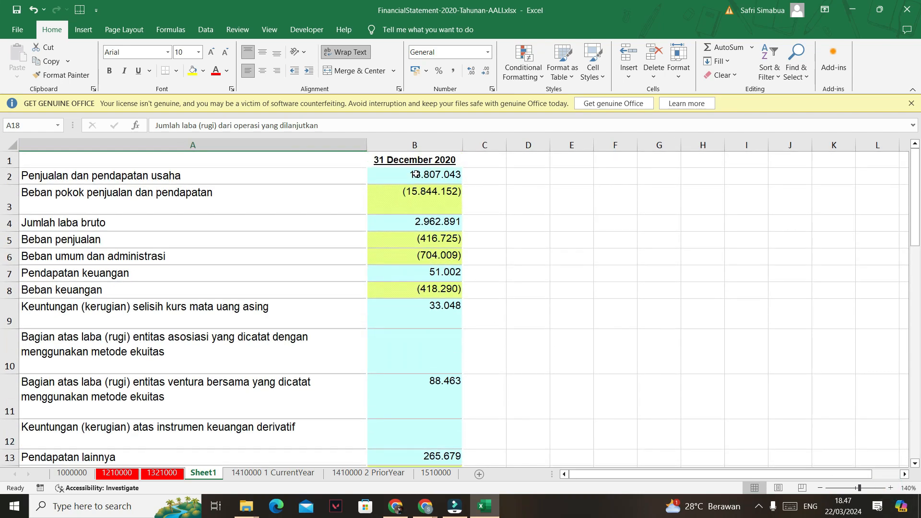
left_click(415, 174)
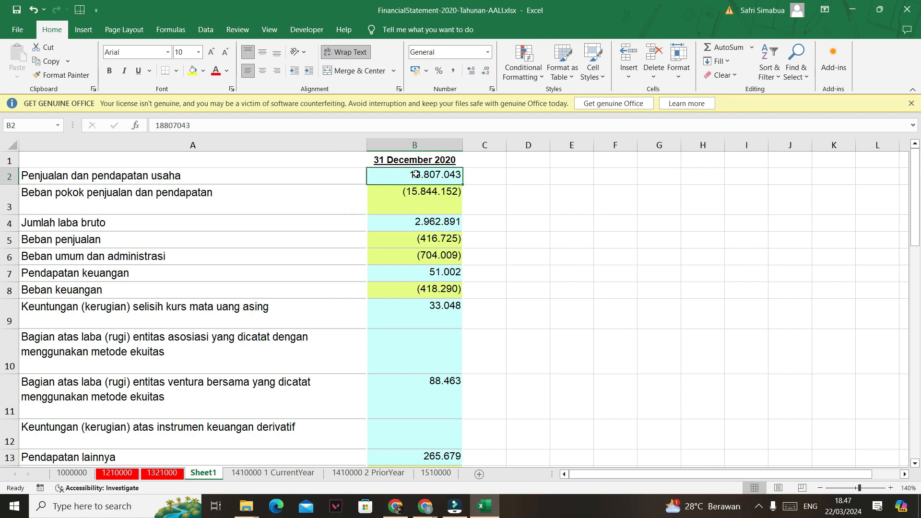
left_click(444, 191)
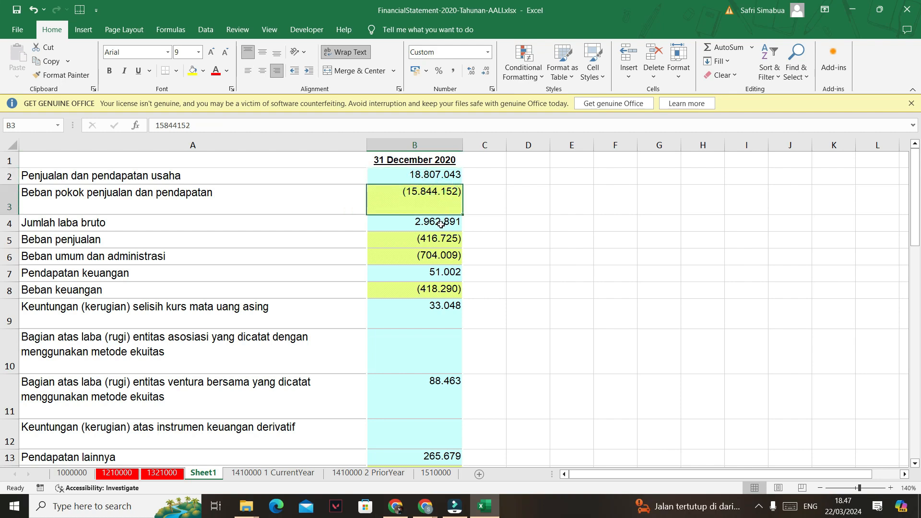
left_click(436, 240)
left_click(436, 256)
left_click(435, 319)
scroll(434, 321, "down", 2)
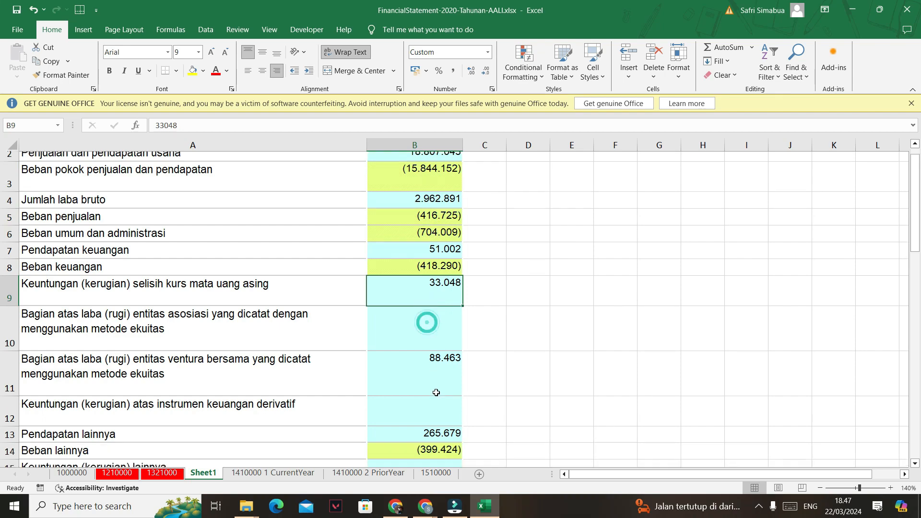
scroll(458, 368, "down", 2)
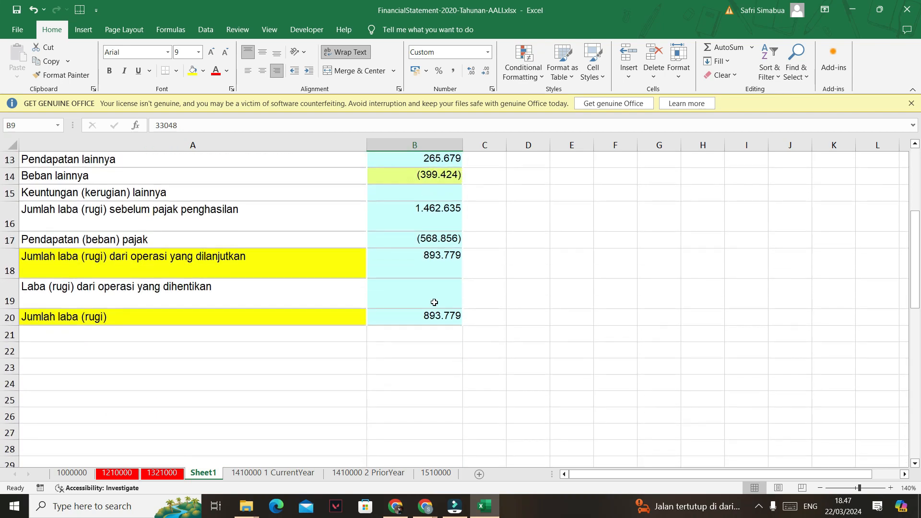
left_click(439, 317)
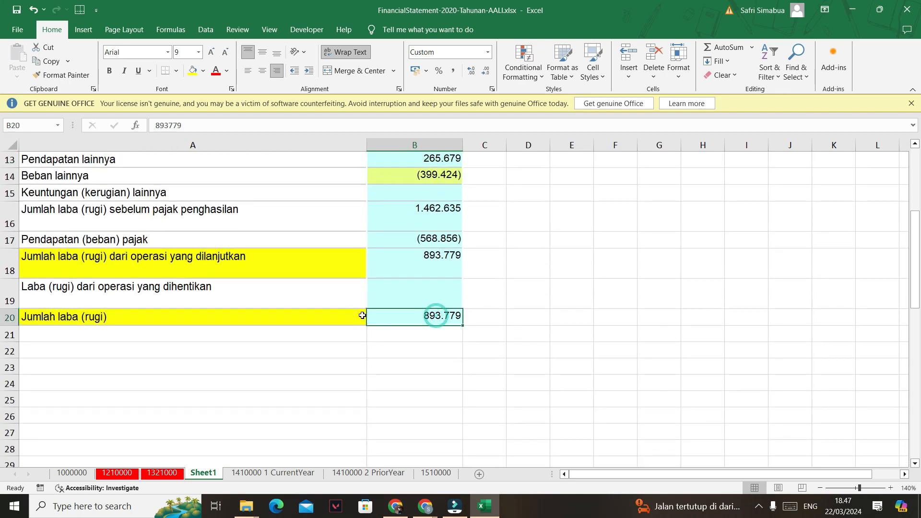
scroll(358, 345, "up", 4)
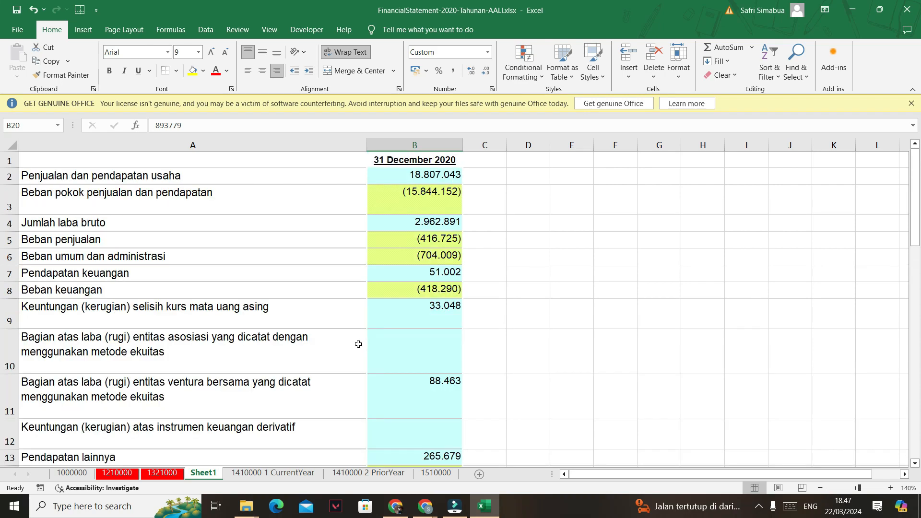
Fill cells A4, "Jumlah laba bruto", and A16, "Jumlah laba (rugi) sebelum pajak penghasilan", with yellow.
left_click(94, 224)
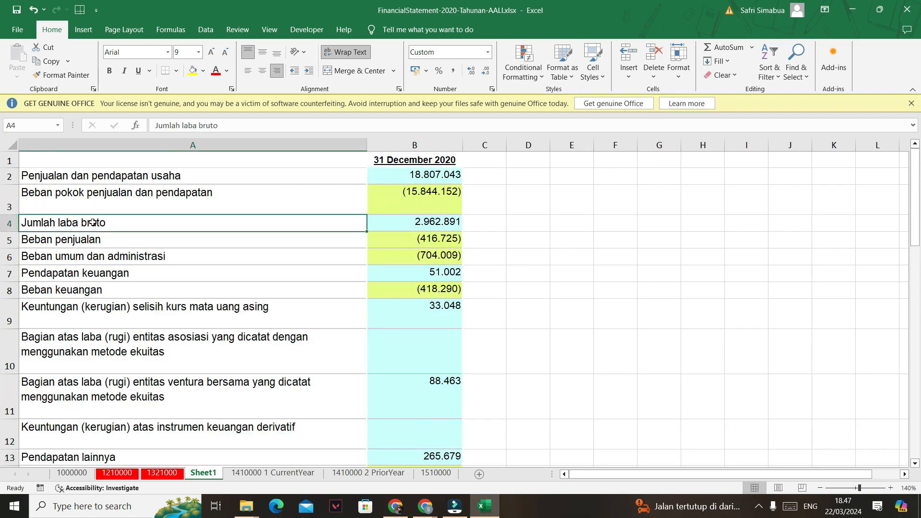
left_click(192, 71)
scroll(217, 247, "down", 1)
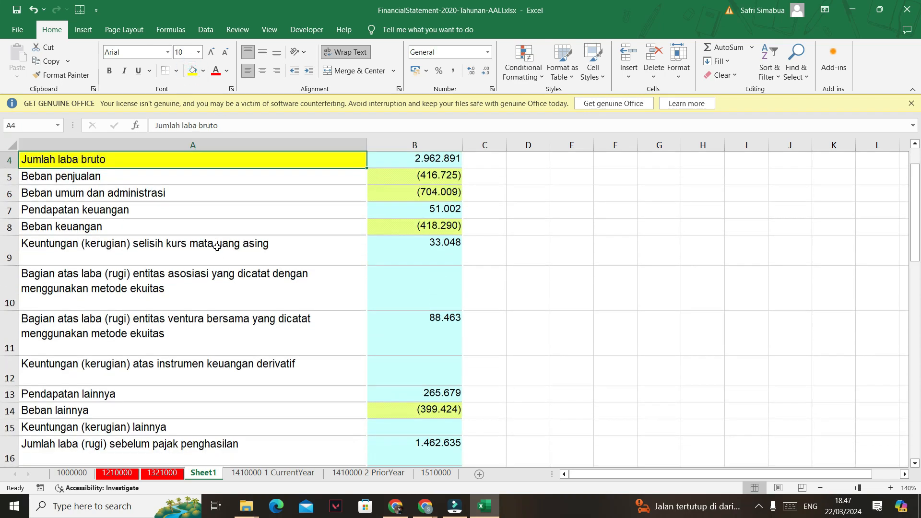
scroll(216, 247, "down", 1)
left_click(113, 400)
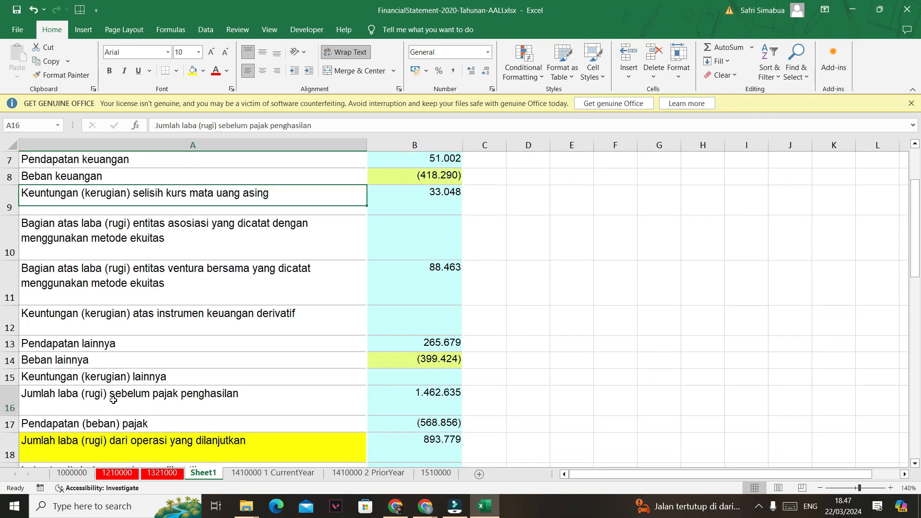
left_click(192, 71)
Copy the whole 31 December 2020 column B into column C.
scroll(509, 333, "up", 2)
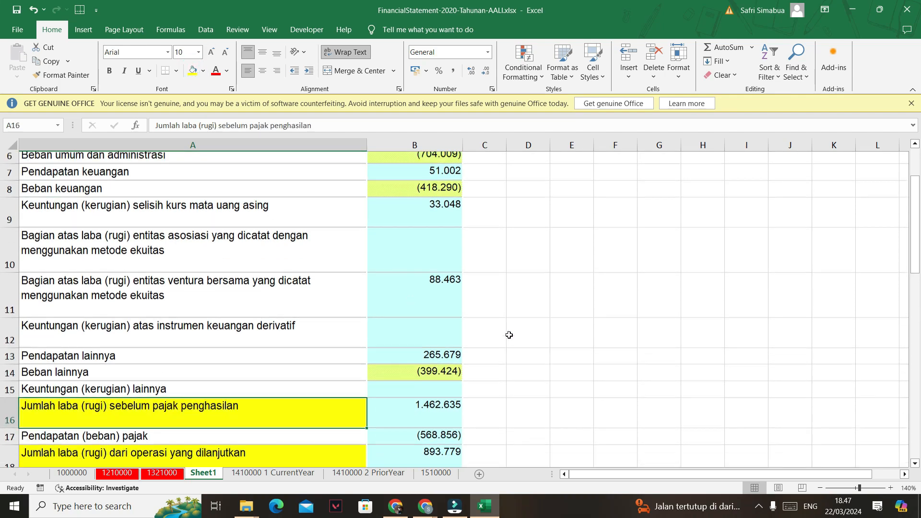
left_click(413, 140)
key("ctrl+c")
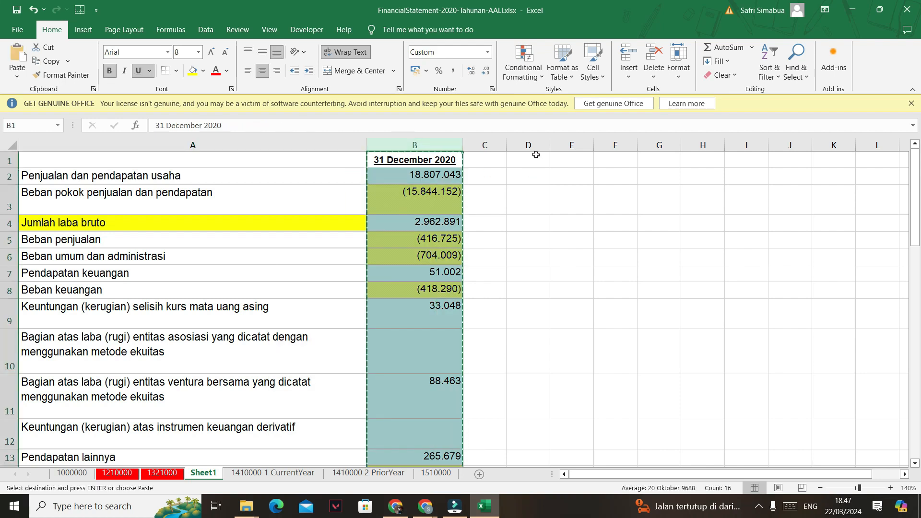
left_click(494, 144)
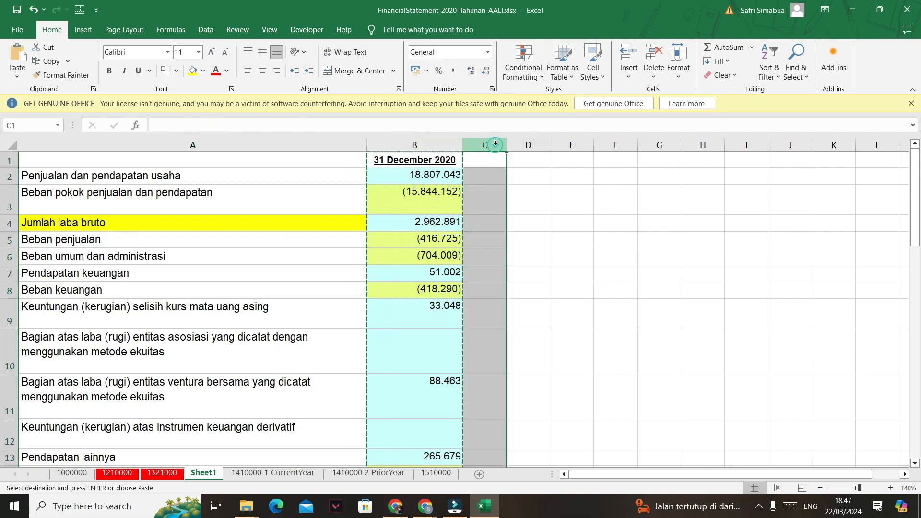
key("ctrl+v")
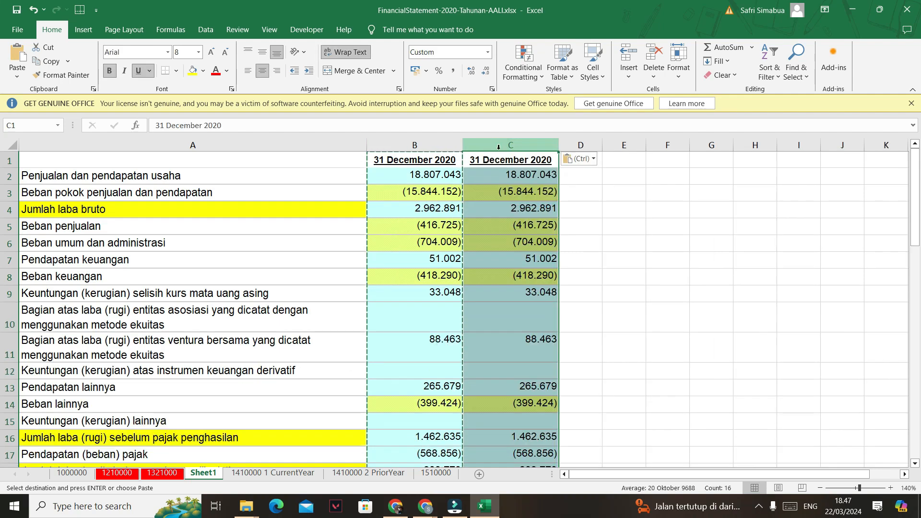
left_click(622, 233)
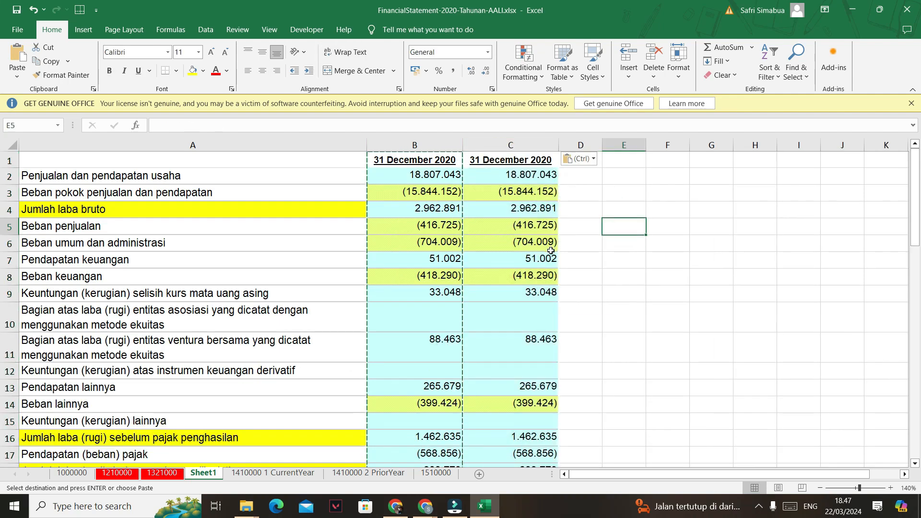
key("Escape")
left_click(514, 176)
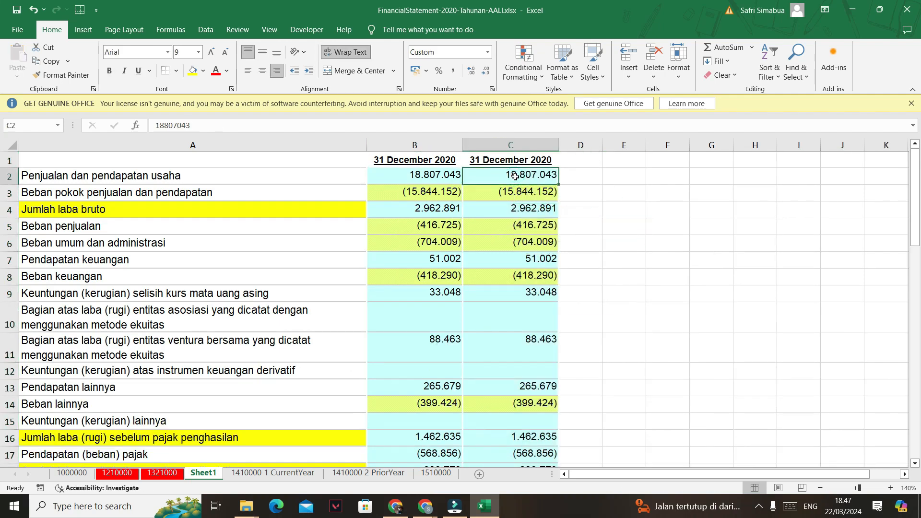
left_click(540, 191)
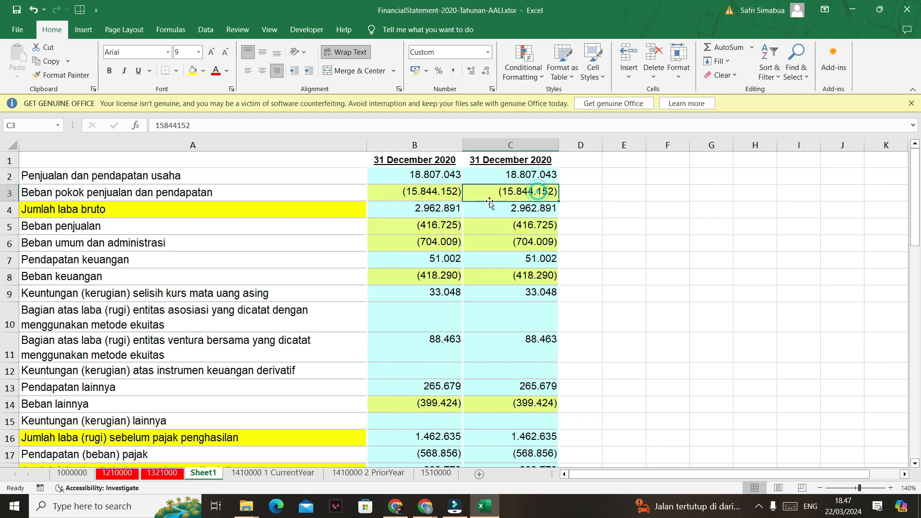
left_click(583, 240)
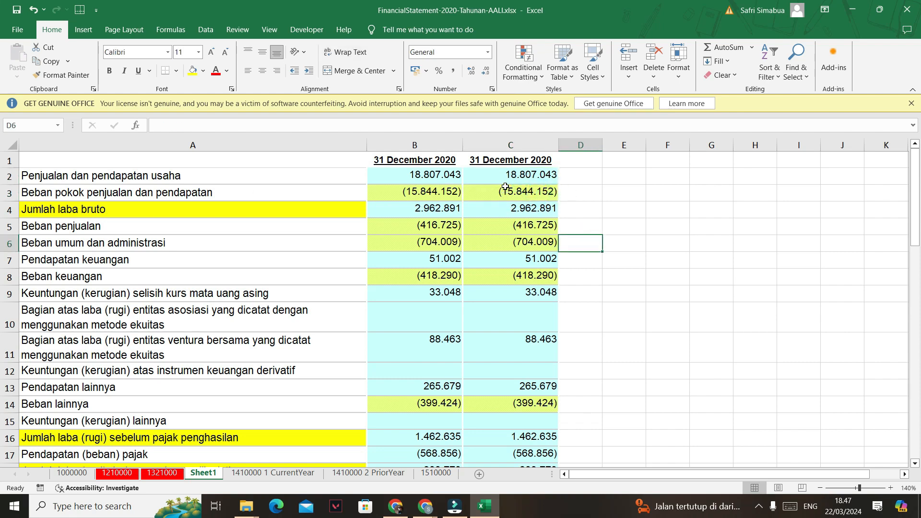
left_click(513, 194)
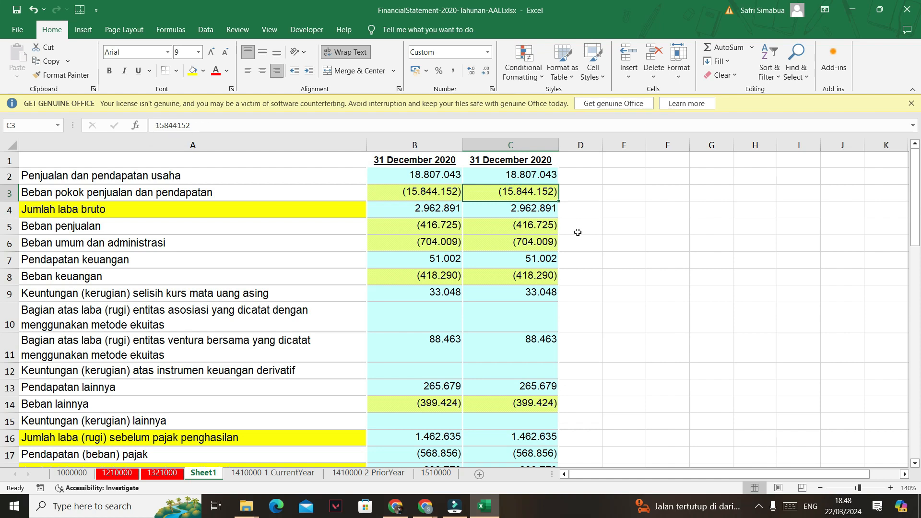
left_click(552, 210)
left_click(543, 226)
left_click(516, 194)
Clear the copied formatting from column C and apply Comma Style to its figures.
left_click(507, 144)
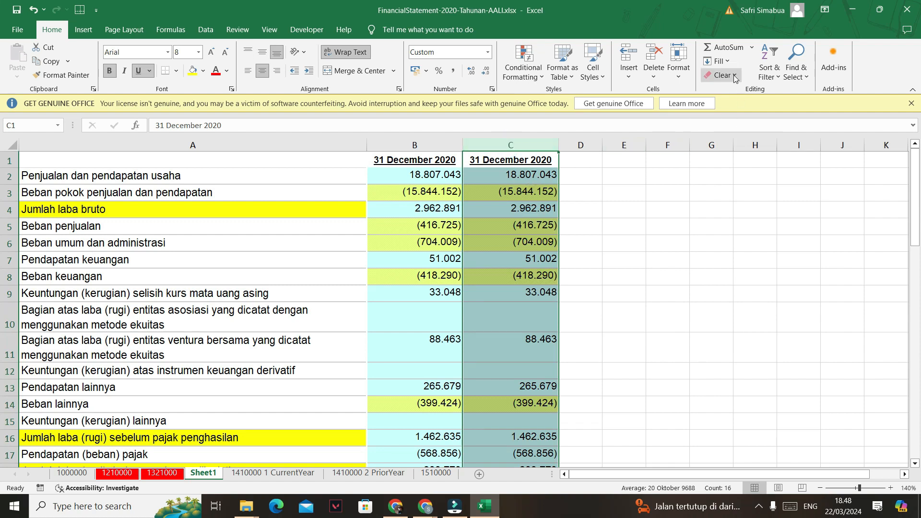
left_click(582, 199)
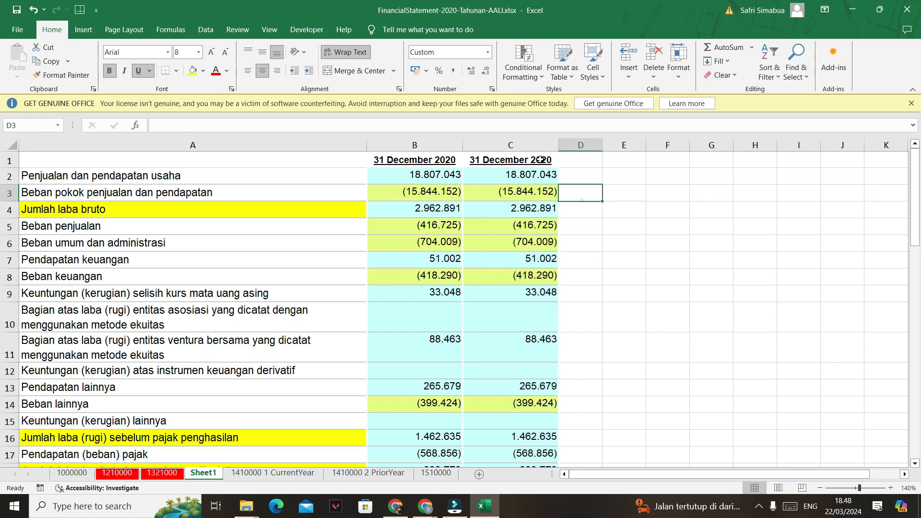
left_click(522, 144)
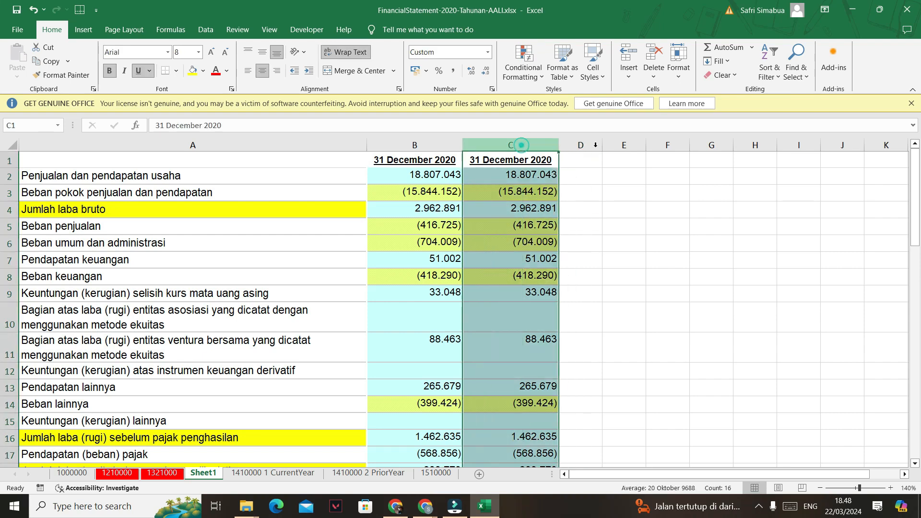
left_click(732, 75)
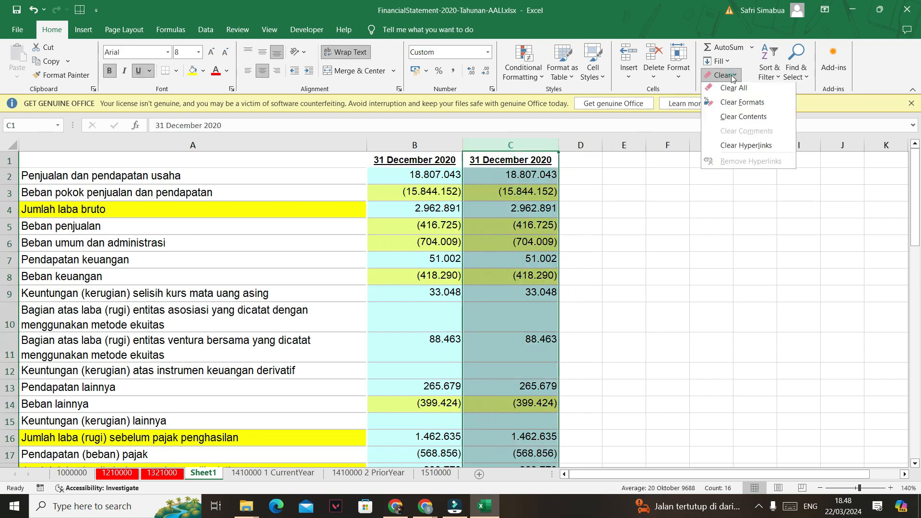
left_click(738, 109)
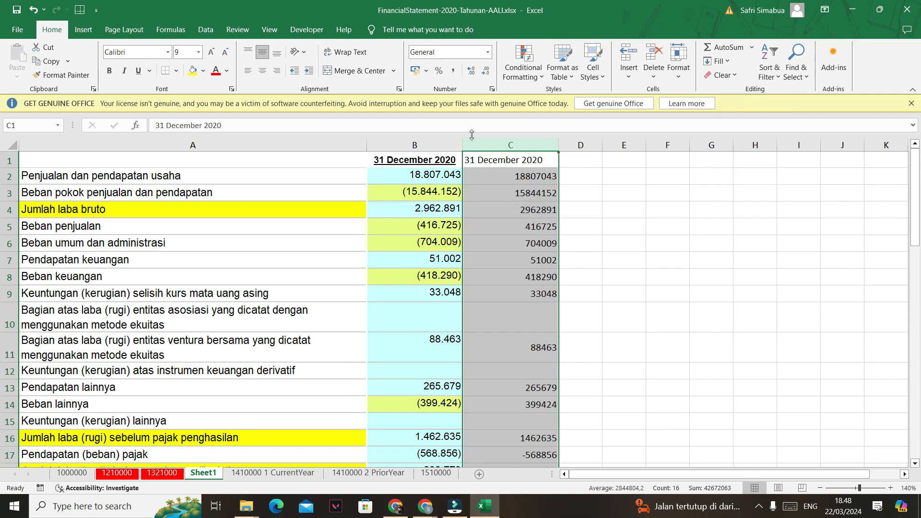
left_click(452, 72)
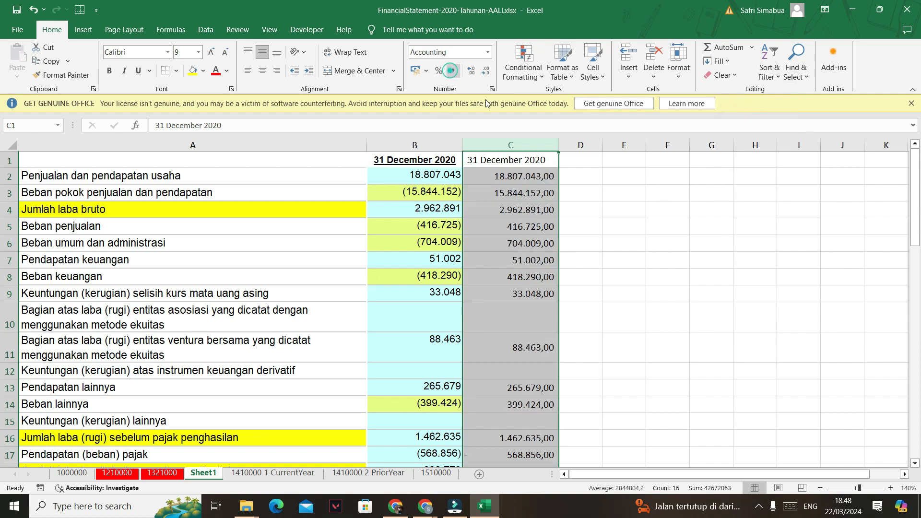
left_click(620, 220)
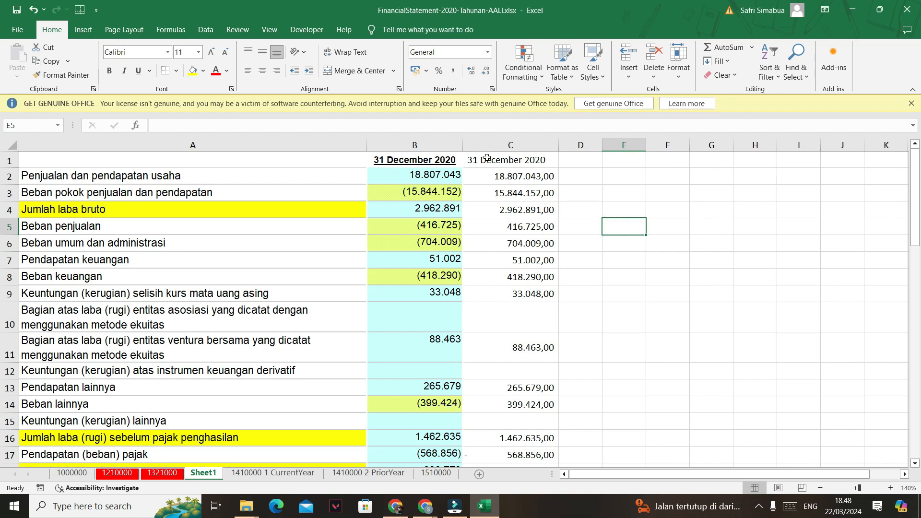
Replace the date heading in C1 with "D", enter "K" in D1, and centre both headings.
left_click(510, 161)
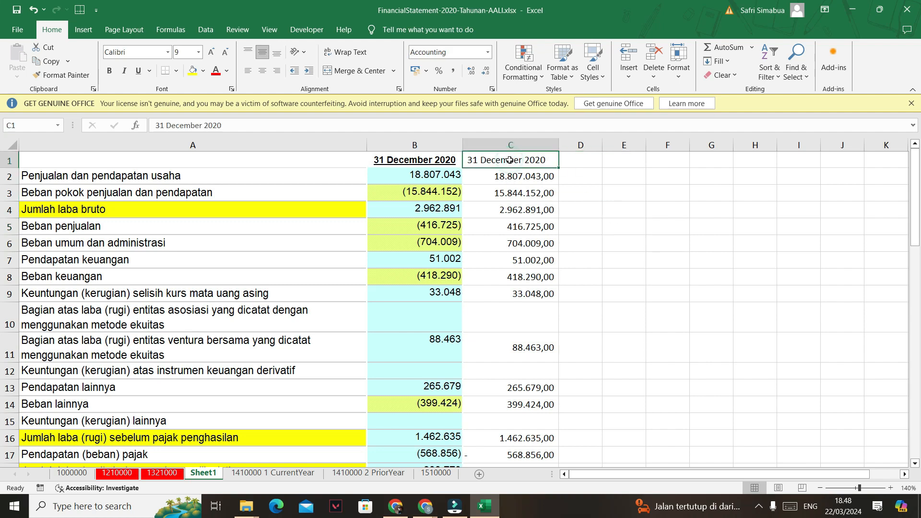
key("Delete")
type("D")
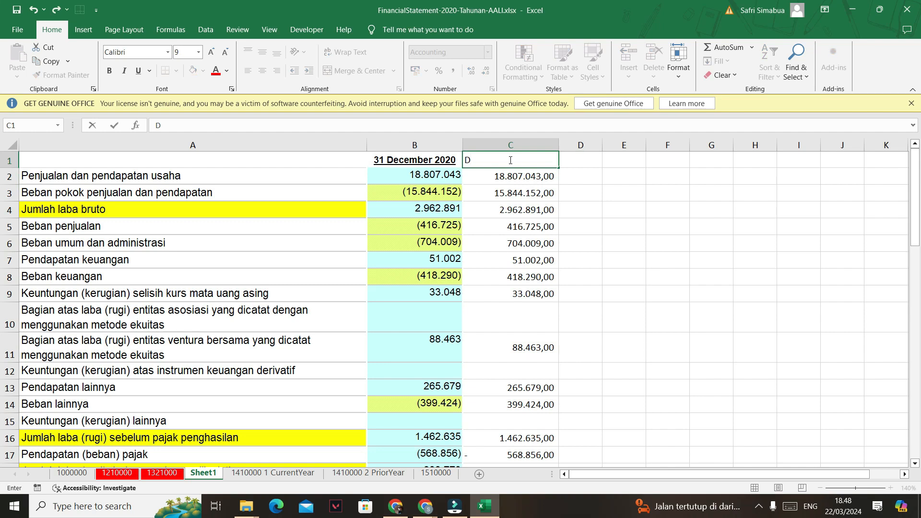
key("Tab")
type("k")
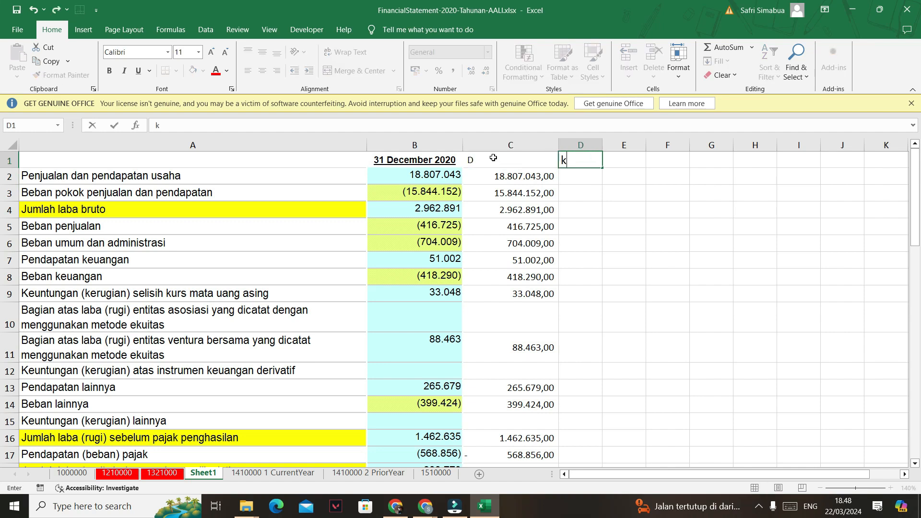
left_click_drag(511, 156, 585, 159)
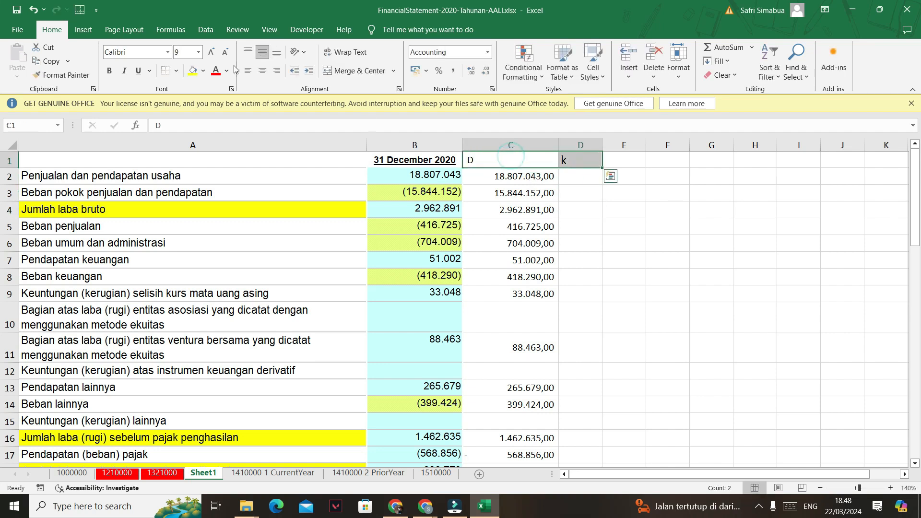
left_click(266, 72)
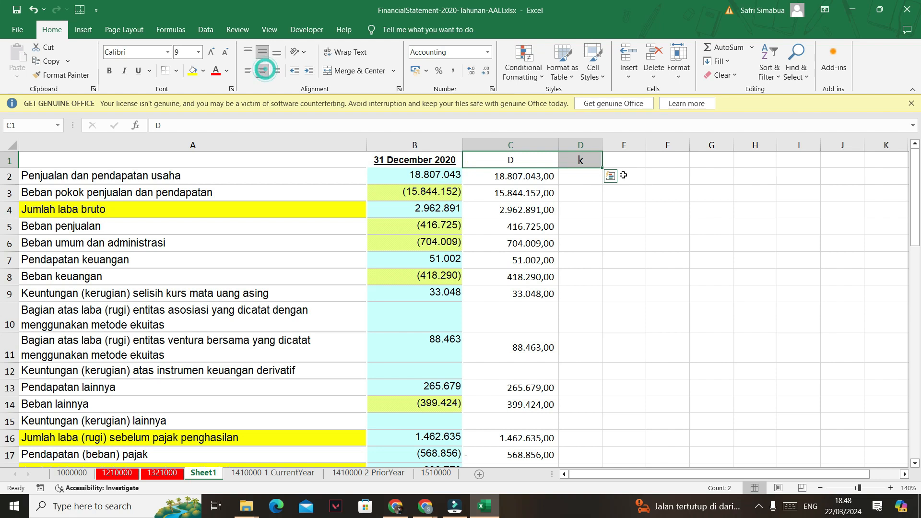
left_click(590, 164)
type("k")
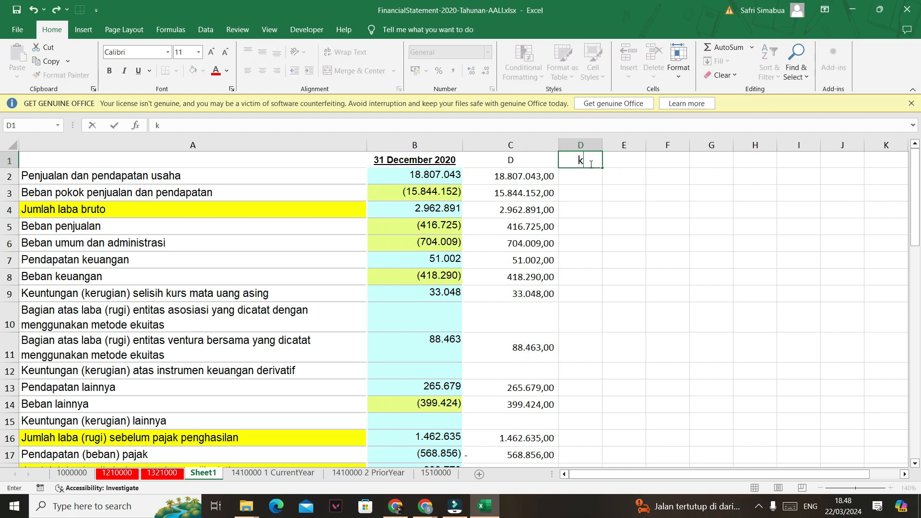
left_click(592, 241)
Clear the column C amounts in the yellow-labelled total rows: C4, C16, C18 and C20.
left_click(536, 214)
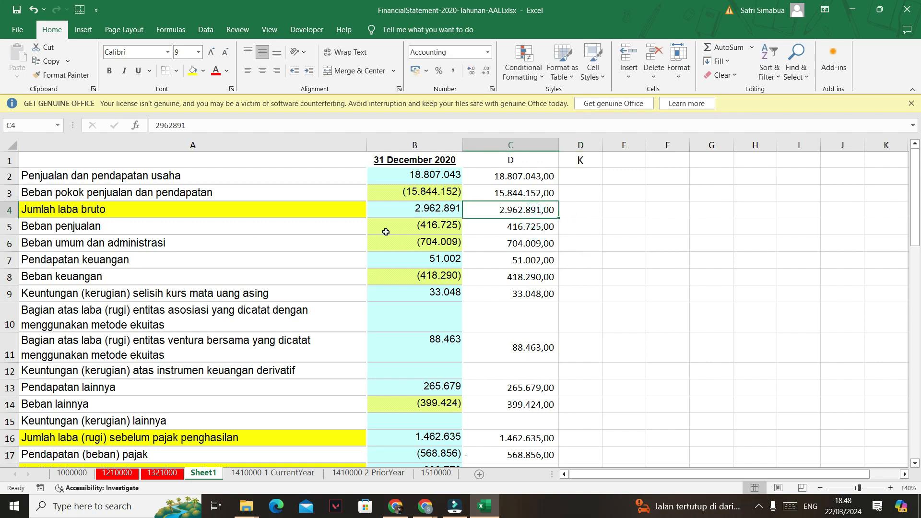
key("Delete")
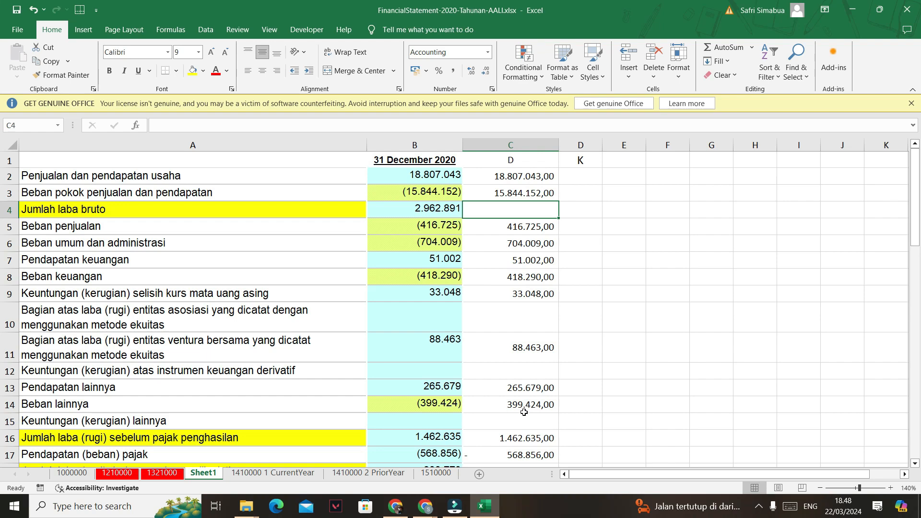
scroll(524, 413, "down", 1)
left_click(525, 388)
key("Delete")
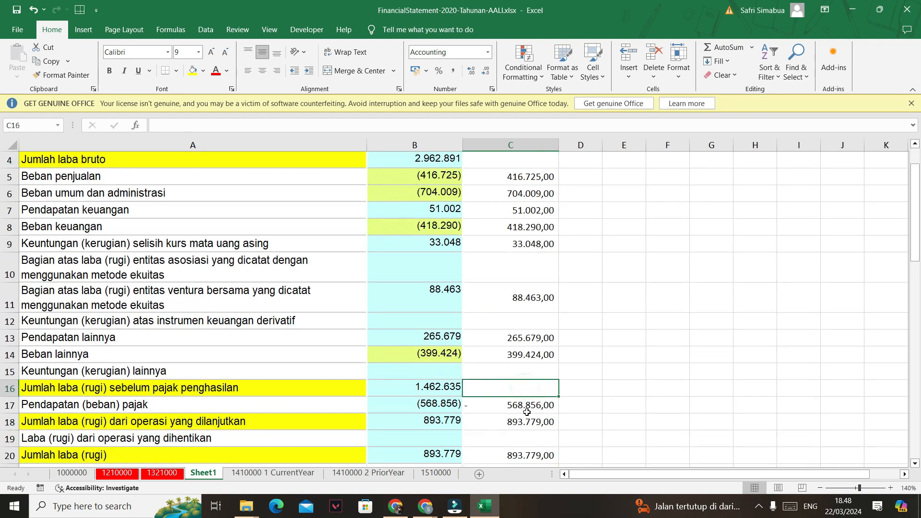
left_click(525, 422)
left_click(525, 421)
key("Delete")
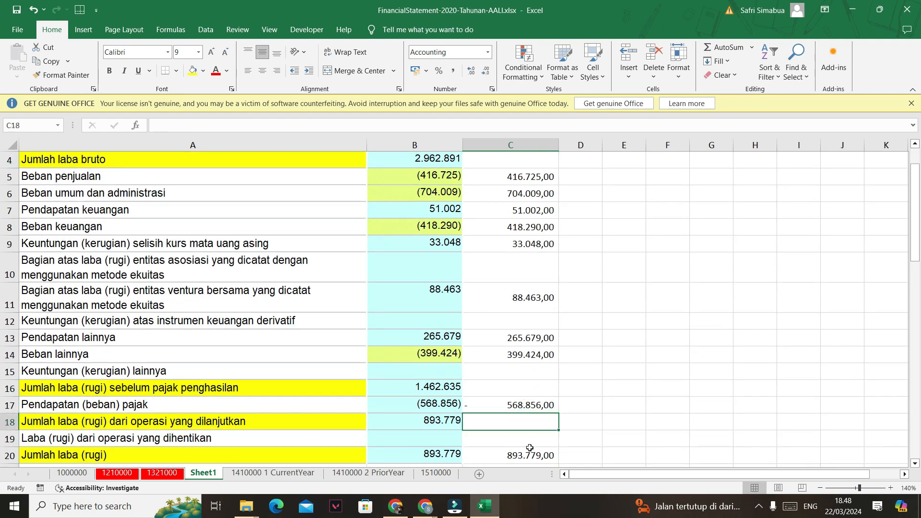
scroll(530, 448, "down", 1)
left_click(532, 403)
key("Delete")
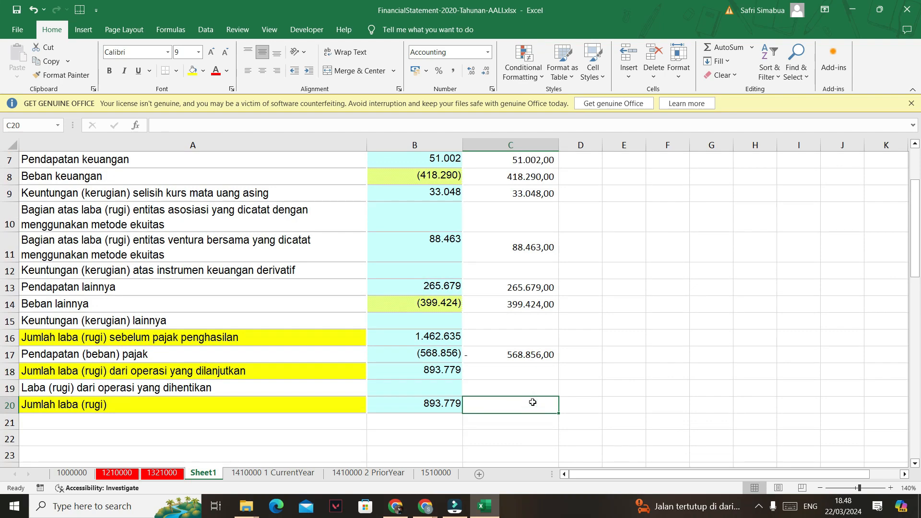
Fill cells C20 and D20 in the "Jumlah laba (rugi)" row with light green.
scroll(532, 402, "up", 2)
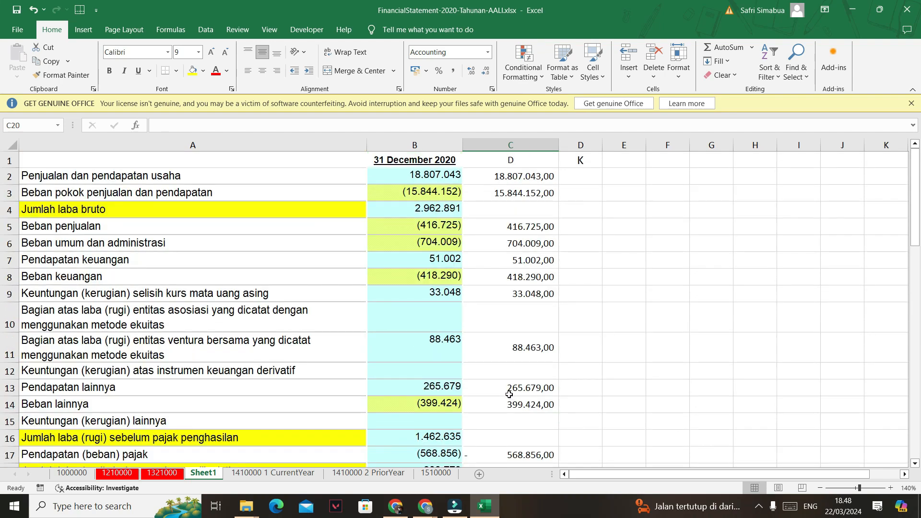
scroll(542, 362, "down", 2)
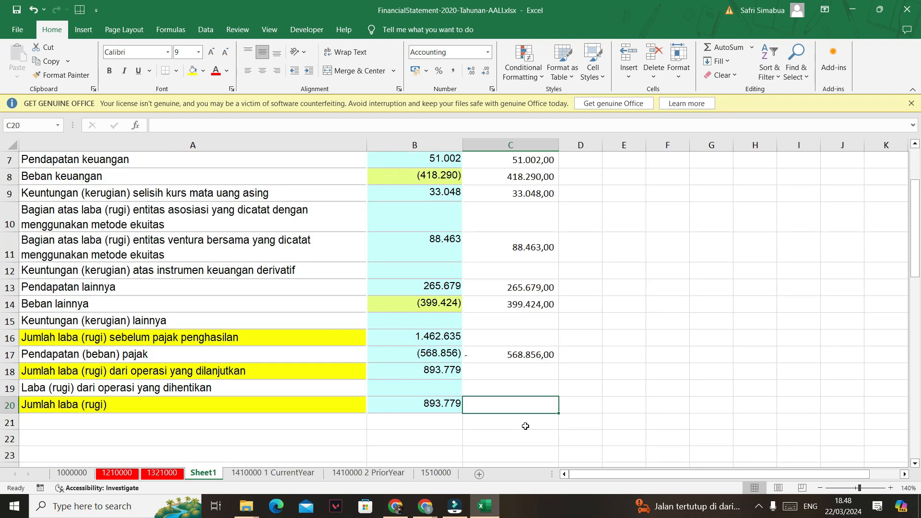
left_click(526, 405)
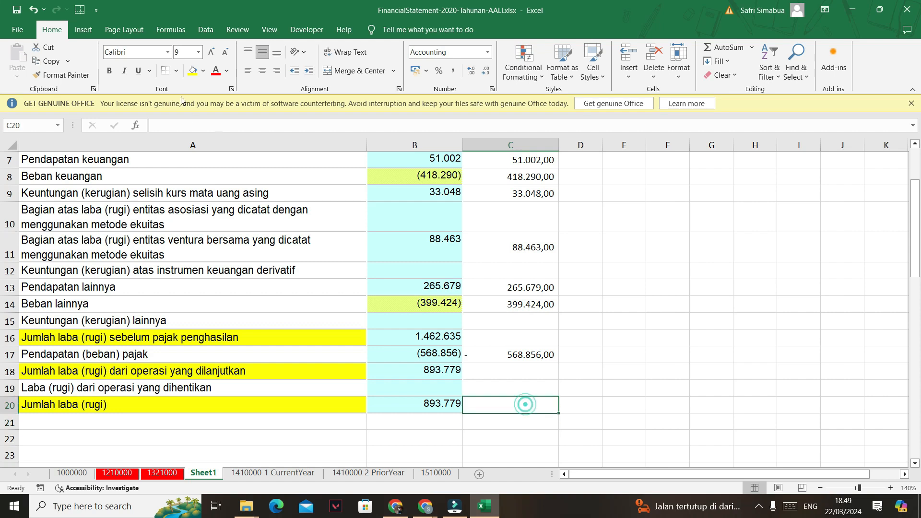
left_click(202, 71)
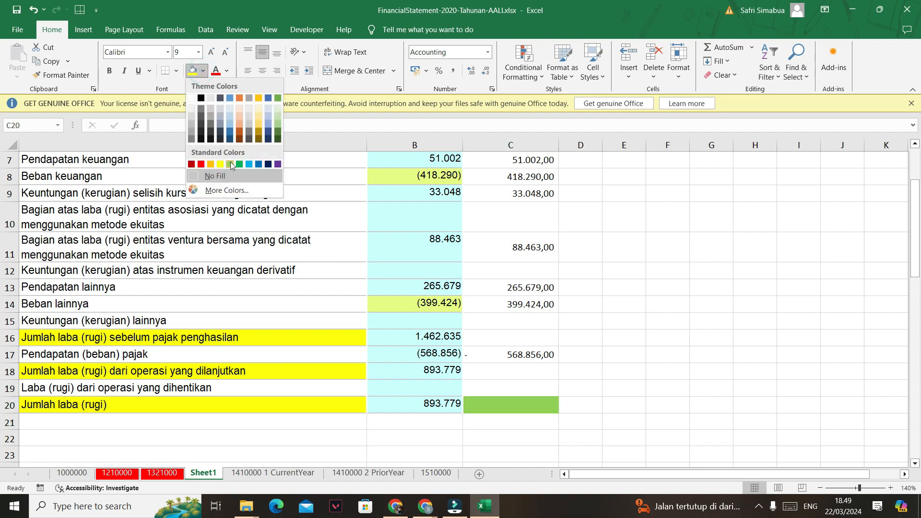
left_click(231, 165)
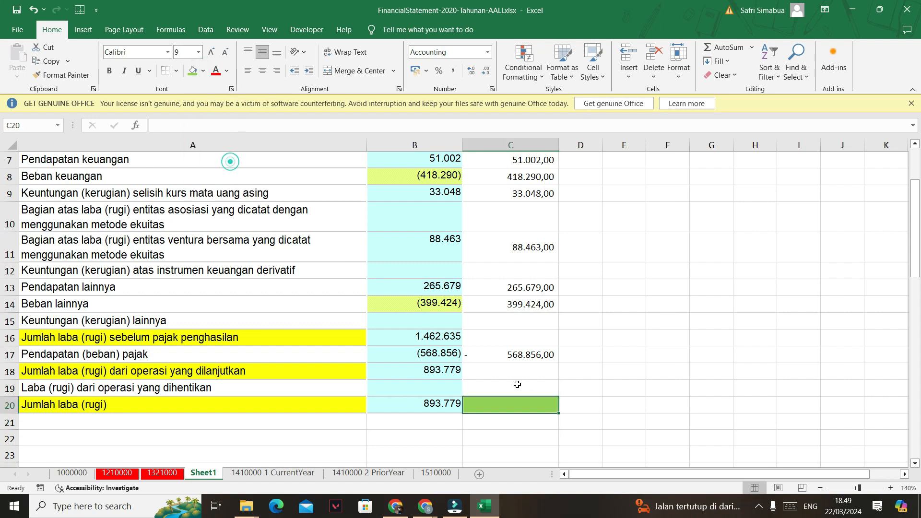
left_click(581, 414)
left_click(197, 72)
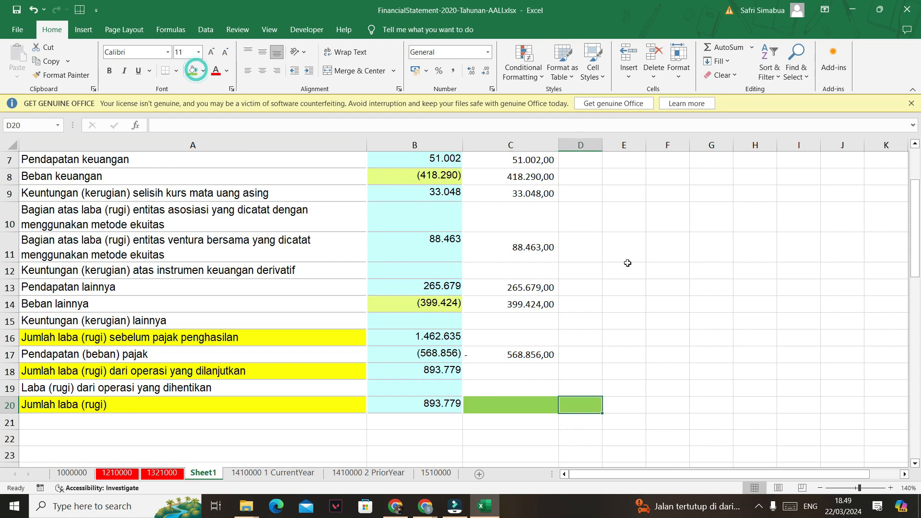
Widen column D and move the "Penjualan dan pendapatan usaha" amount from C2 to D2.
left_click_drag(601, 144, 621, 144)
scroll(569, 306, "up", 2)
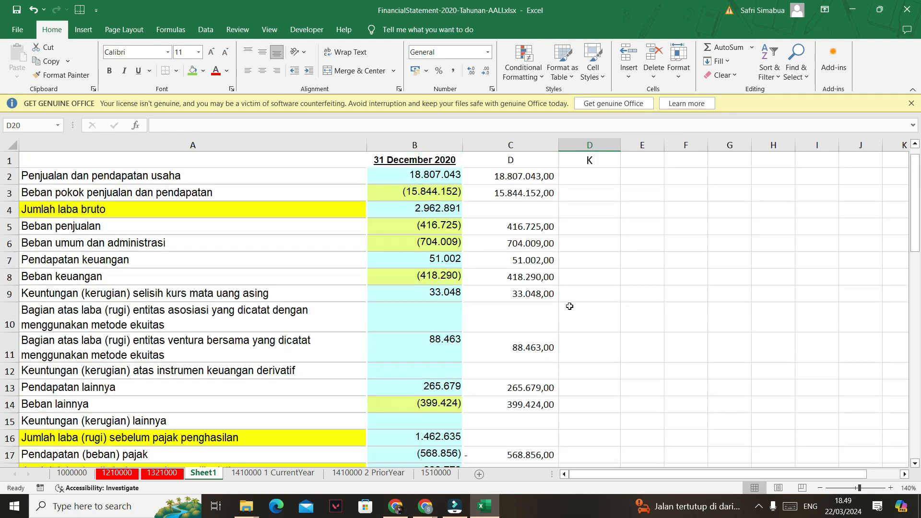
left_click(515, 176)
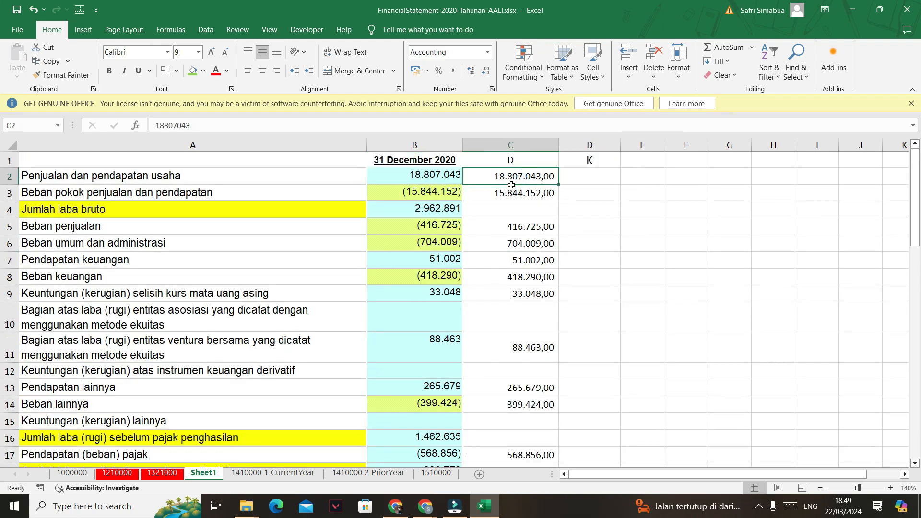
left_click_drag(513, 185, 587, 177)
left_click_drag(621, 144, 651, 145)
left_click(646, 233)
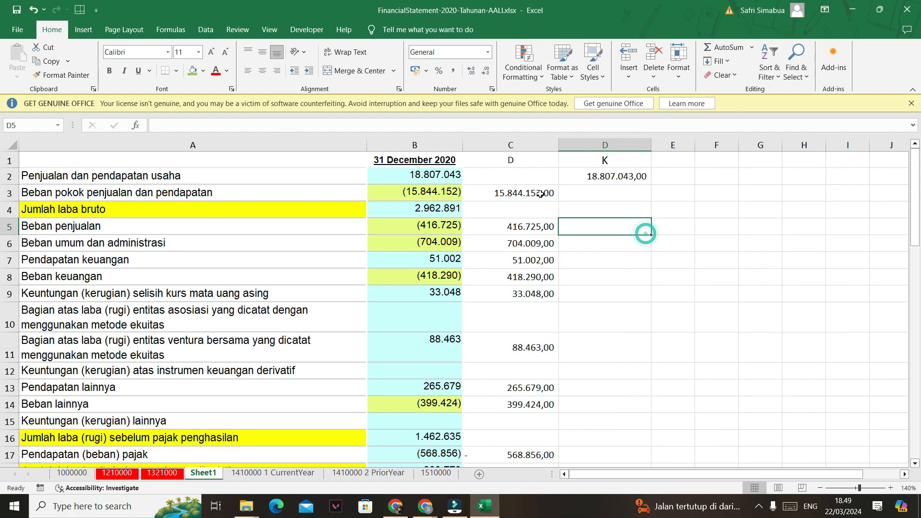
Compare the column B amounts for sales and cost of sales with their entries in the D and K columns.
left_click(542, 191)
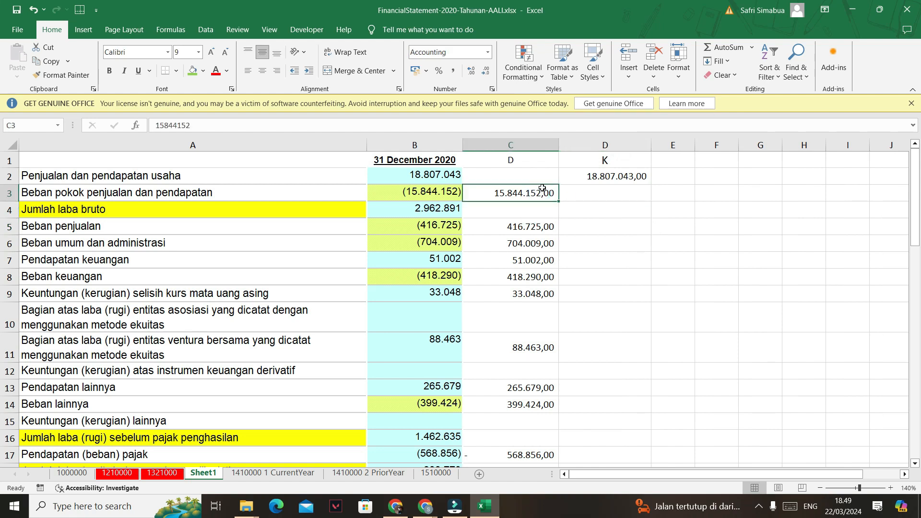
left_click(438, 175)
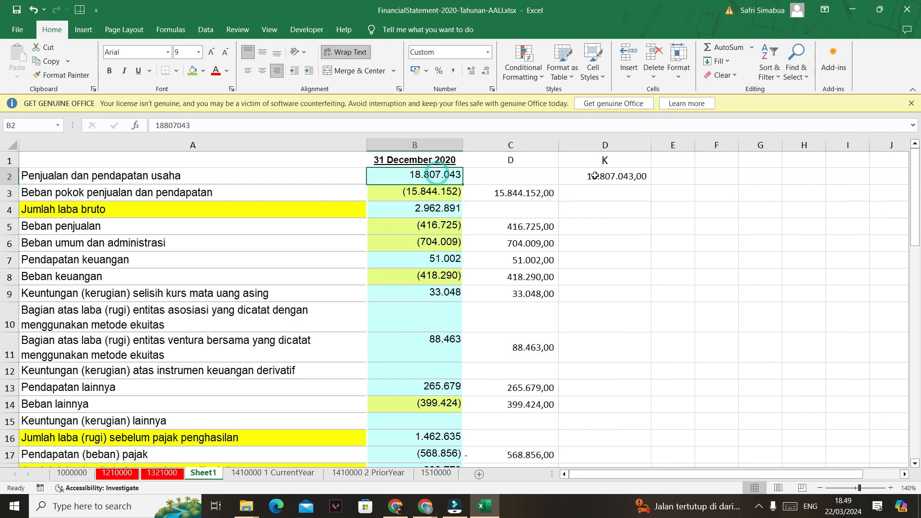
left_click(614, 177)
left_click(446, 176)
left_click(614, 177)
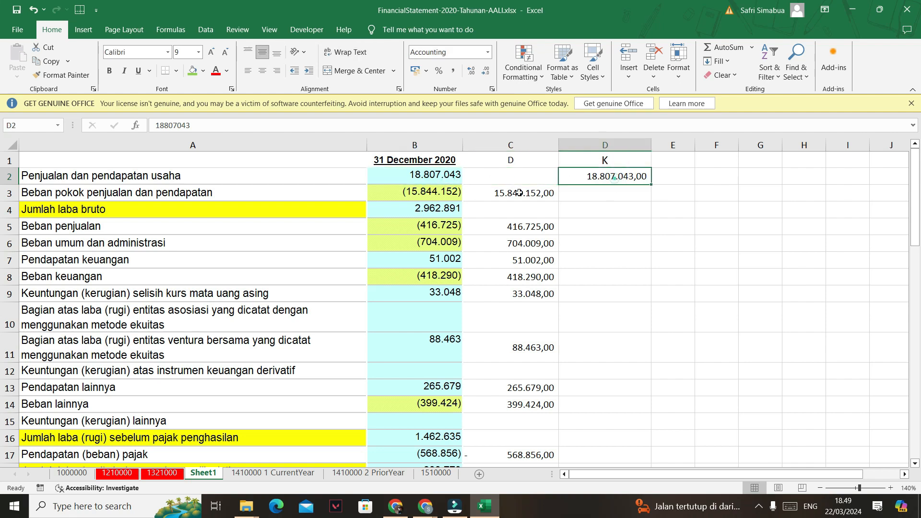
left_click(432, 193)
left_click(530, 193)
left_click(428, 198)
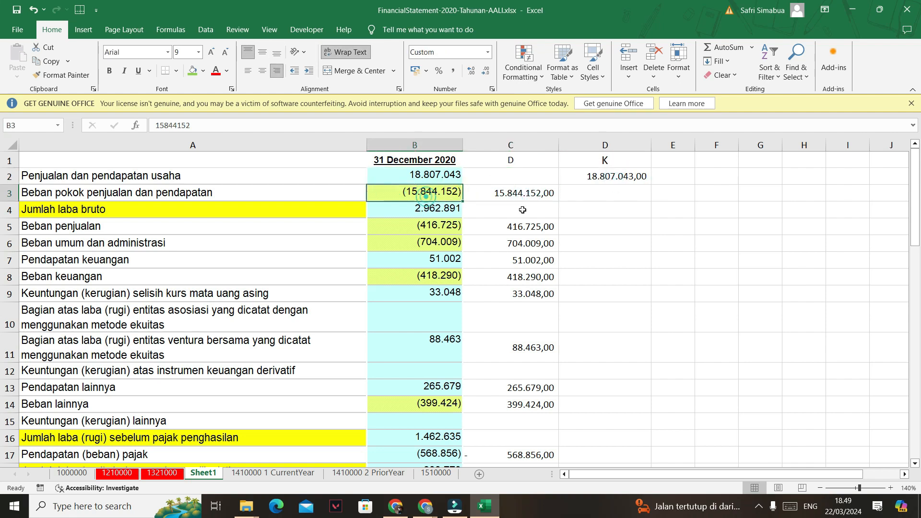
left_click(523, 208)
left_click(524, 229)
Move the "Pendapatan keuangan" and "Keuntungan (kerugian) selisih kurs mata uang asing" amounts from C7 and C9 to D7 and D9.
left_click(526, 260)
key("ctrl+c")
left_click(576, 267)
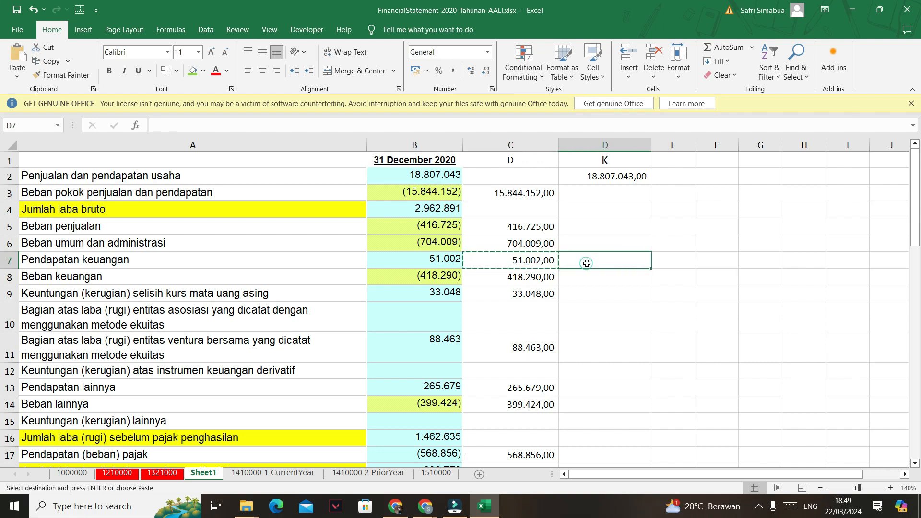
key("Return")
left_click(529, 299)
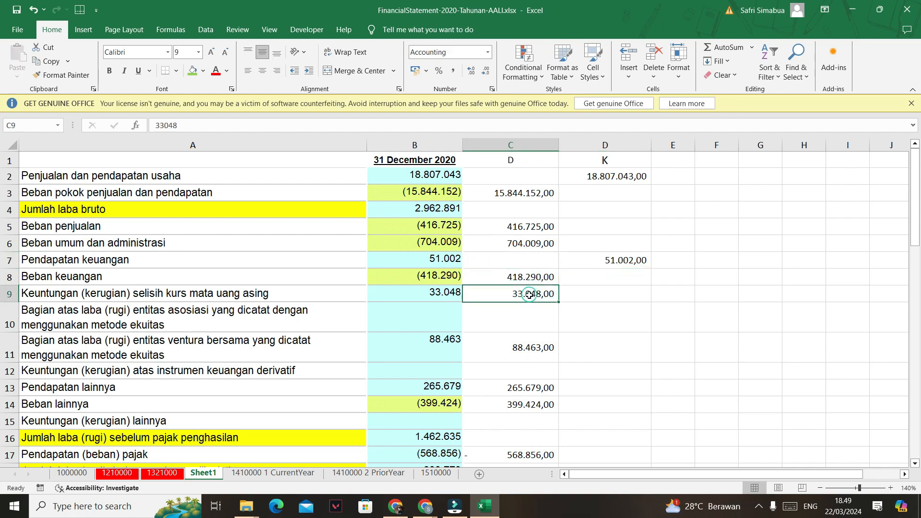
key("ctrl+c")
left_click(610, 296)
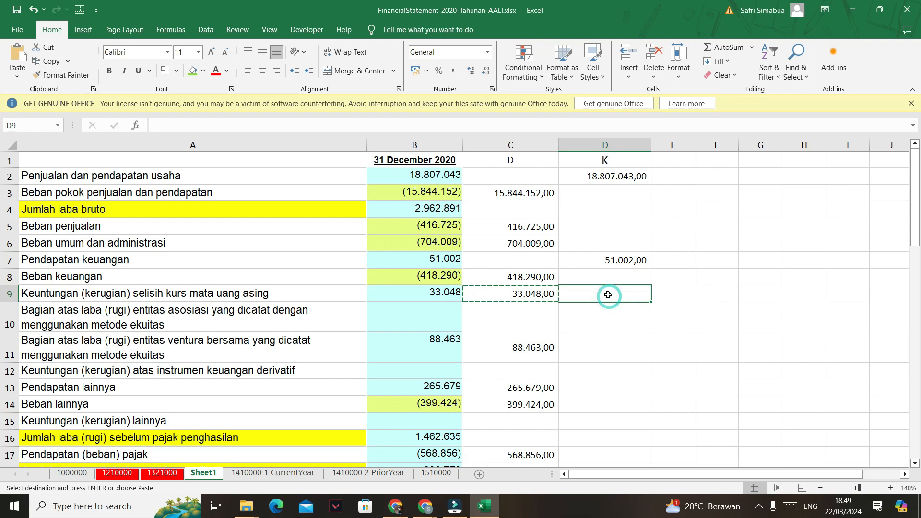
key("Return")
Move the amounts in C11:C13, covering the joint venture profit share and "Pendapatan lainnya", to D11:D13.
scroll(579, 302, "down", 1)
left_click_drag(538, 301, 536, 335)
key("ctrl+x")
left_click(624, 296)
key("Return")
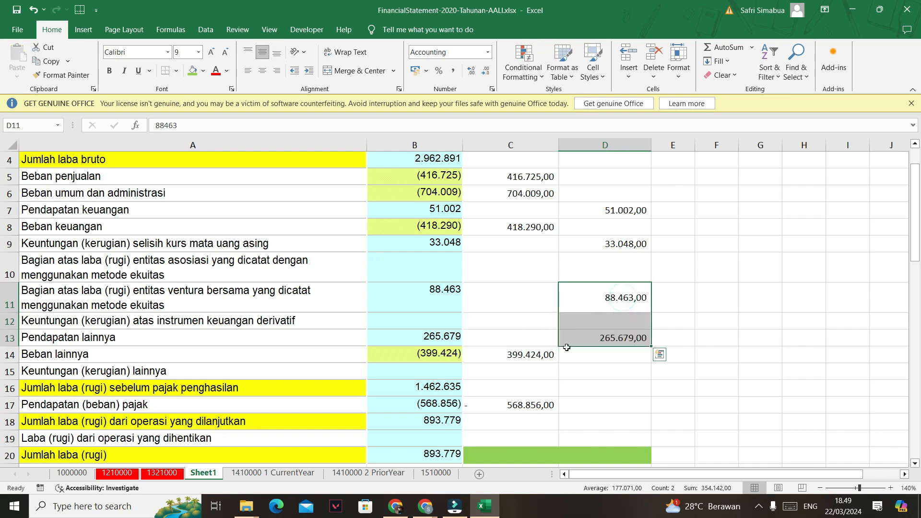
Change the "Pendapatan (beban) pajak" amount in C17 to a positive 568856.
scroll(439, 368, "down", 1)
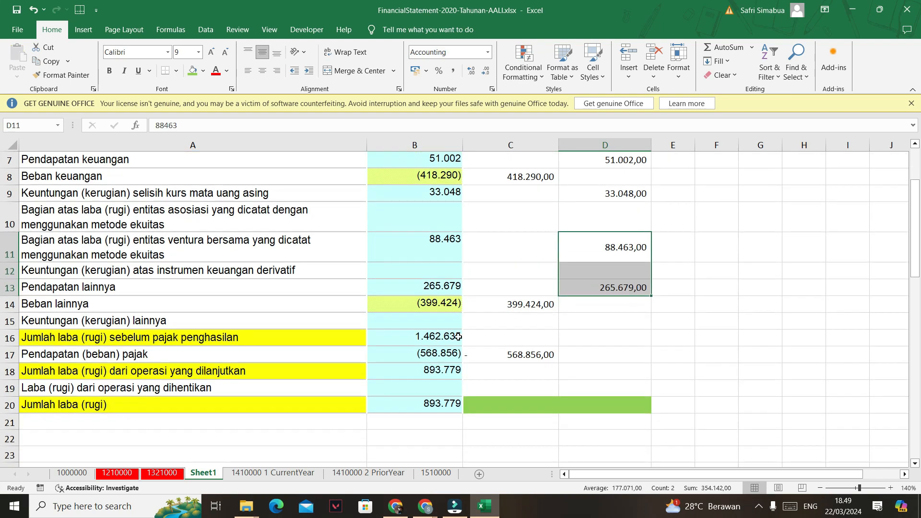
left_click(443, 334)
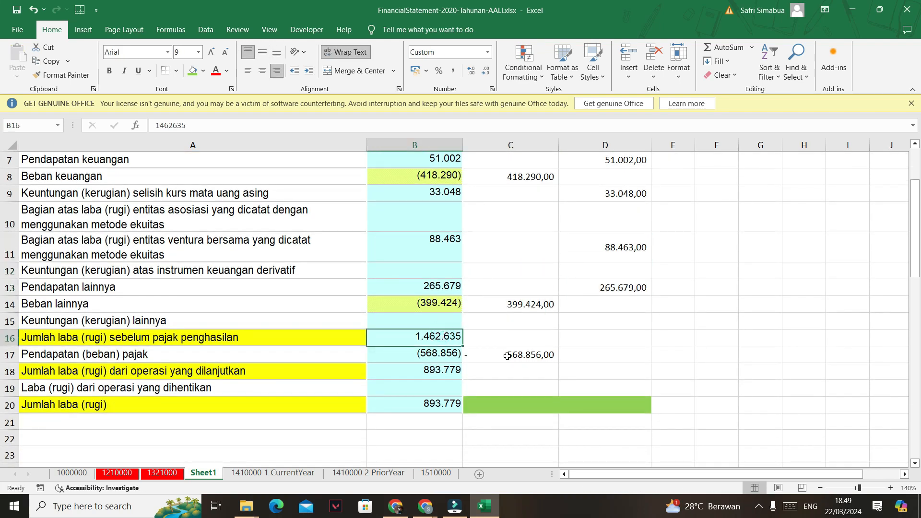
key("Down")
left_click(531, 353)
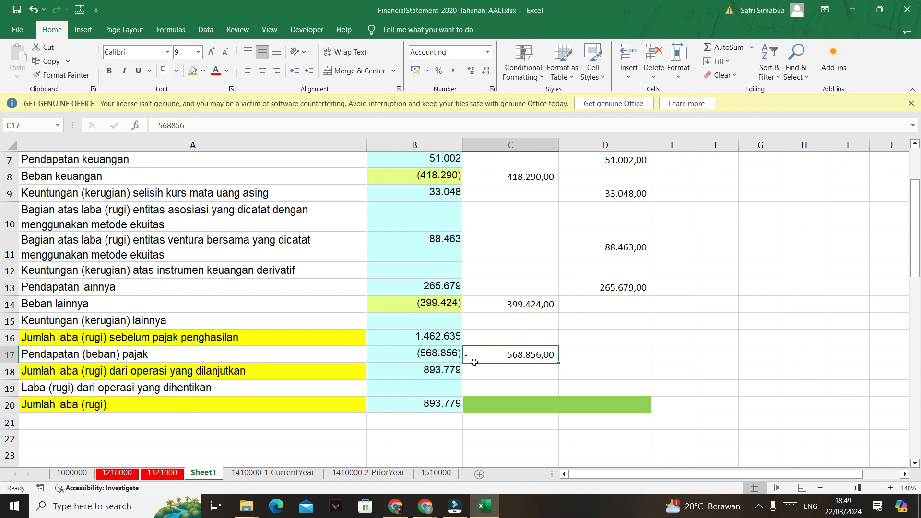
left_click(505, 355)
left_click(162, 126)
key("BackSpace")
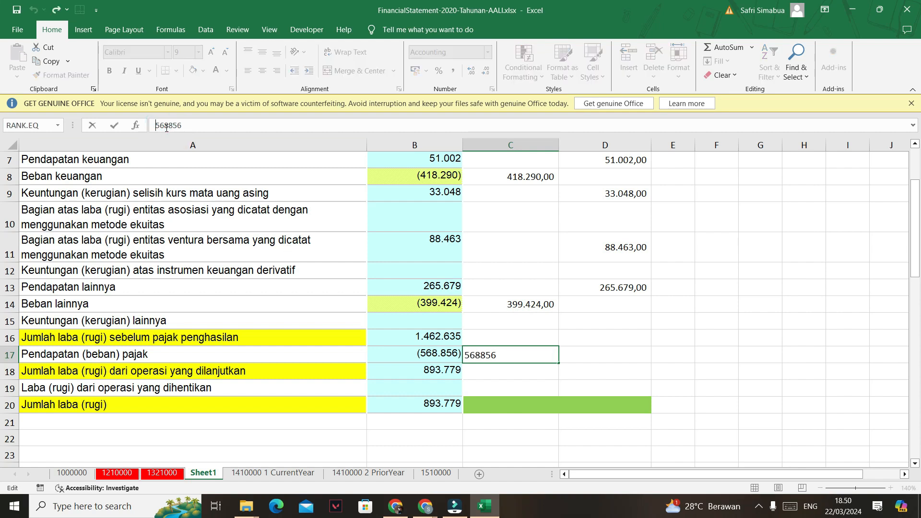
left_click(713, 355)
Total the debit column in C20 with =SUM(C2:C19) and copy the formula to D20 for the credit column.
left_click(544, 404)
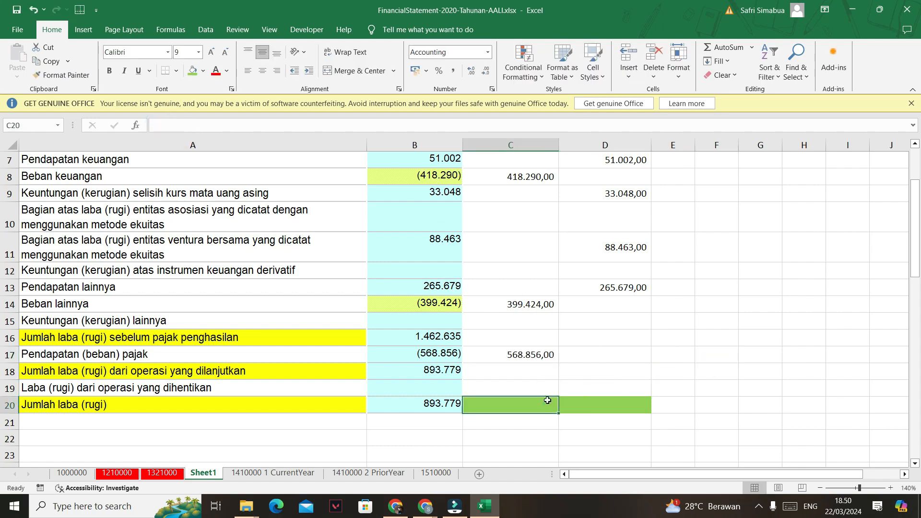
left_click(722, 47)
left_click_drag(528, 382, 537, 175)
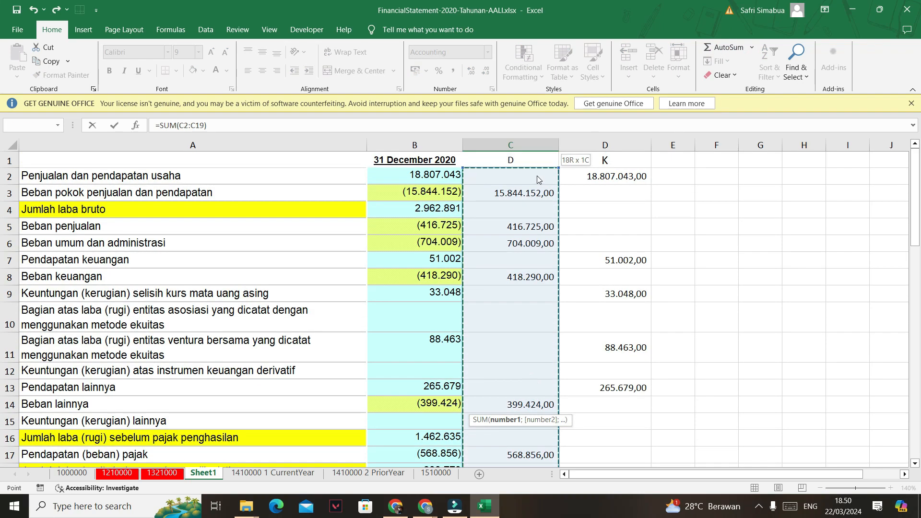
key("Return")
left_click(531, 440)
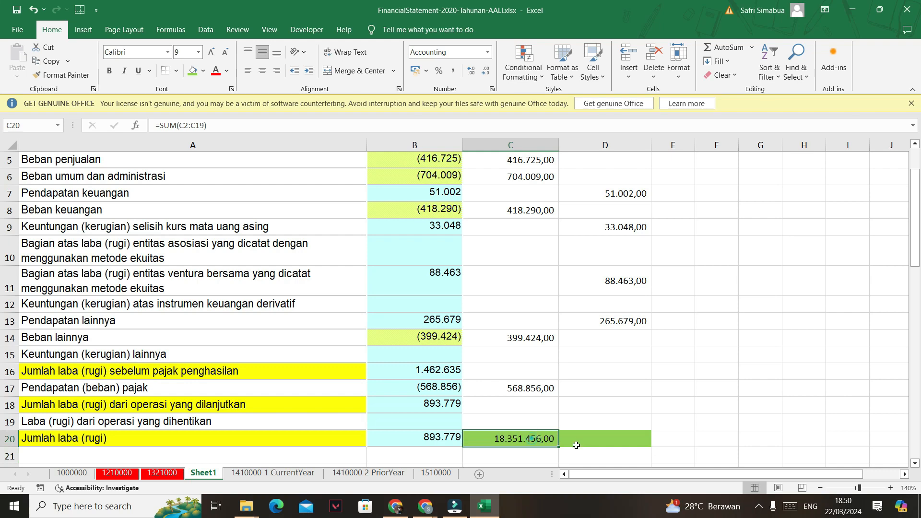
key("ctrl+c")
left_click(618, 442)
key("ctrl+v")
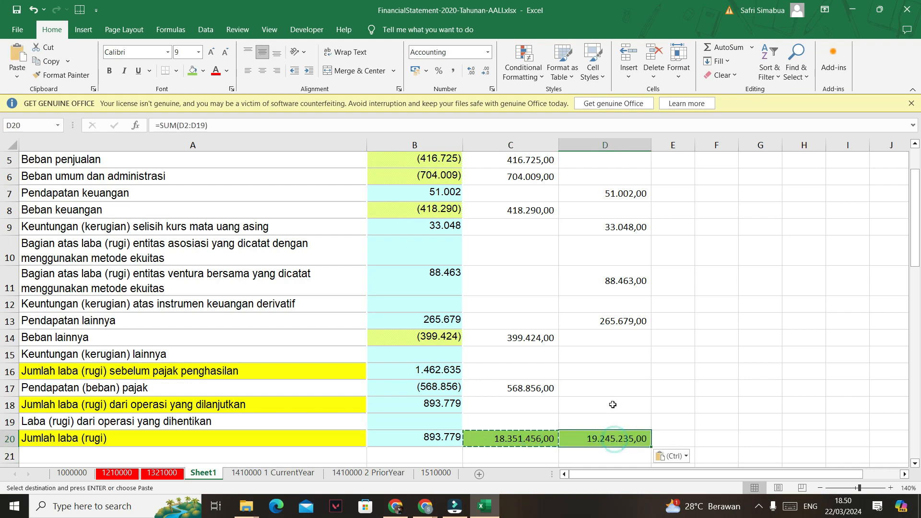
Calculate the credit minus debit total in D22 with =D20-C20 and compare it with the reported profit in B20.
scroll(611, 388, "down", 1)
left_click(593, 419)
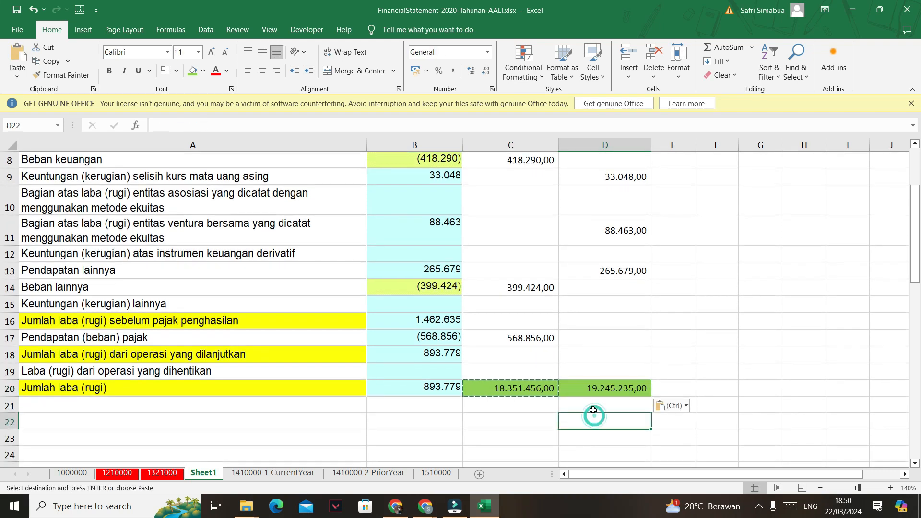
type("=")
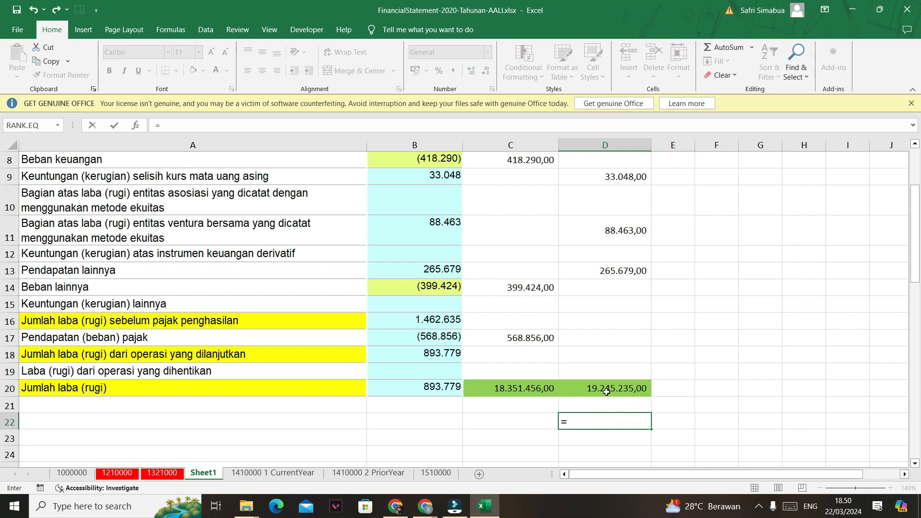
left_click(606, 392)
type("-")
left_click(521, 389)
key("Return")
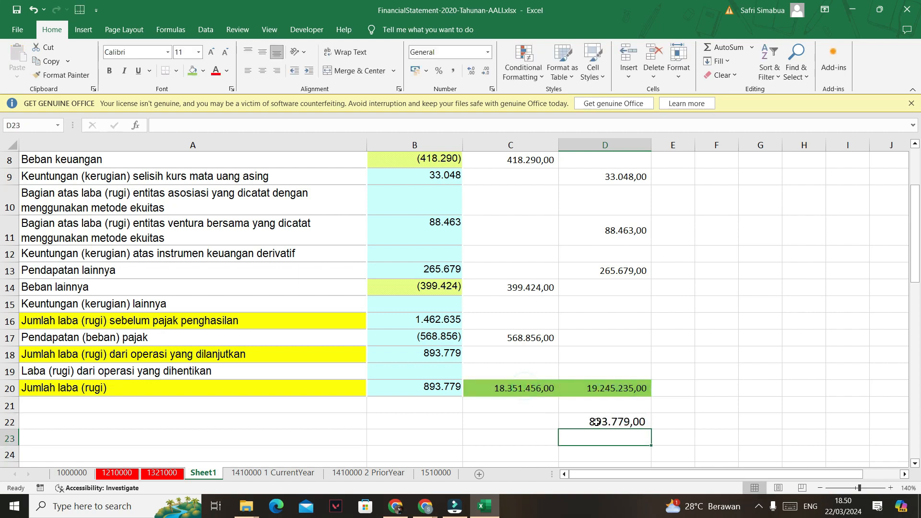
left_click(633, 421)
left_click(439, 388)
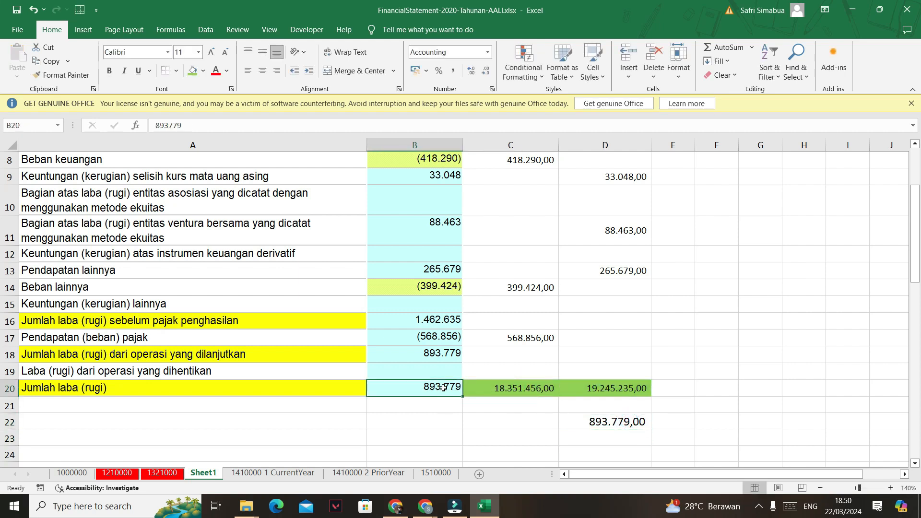
left_click(611, 425)
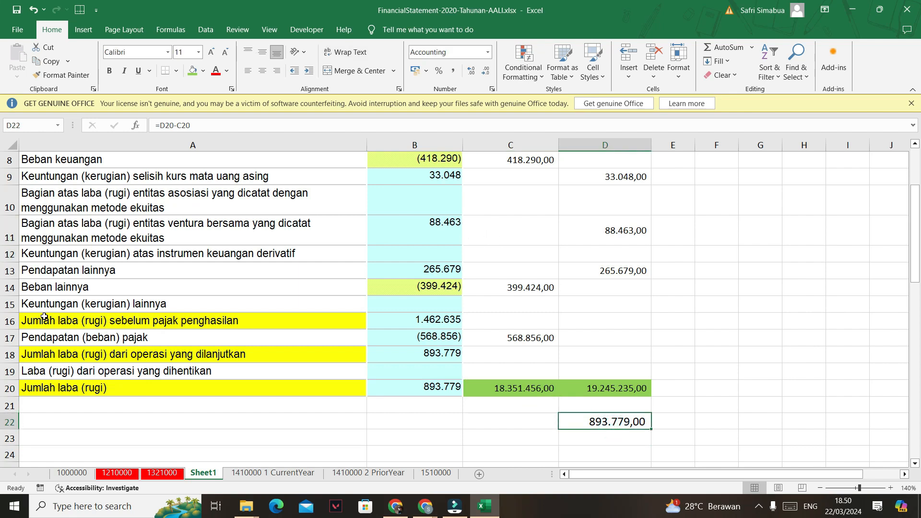
left_click(11, 321)
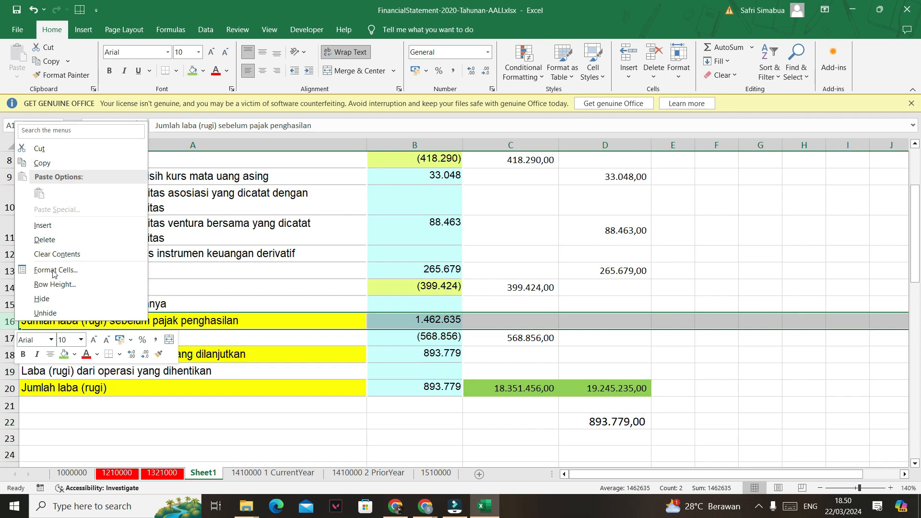
left_click(60, 238)
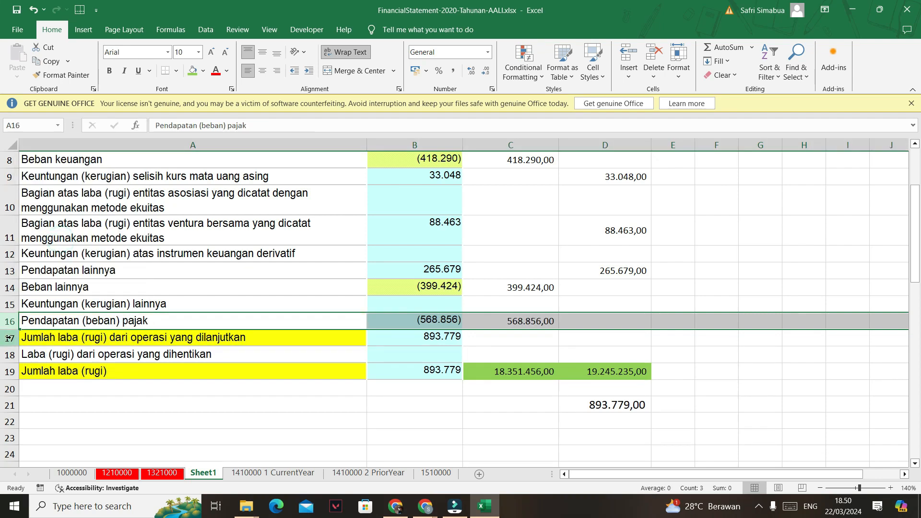
key("ctrl+z")
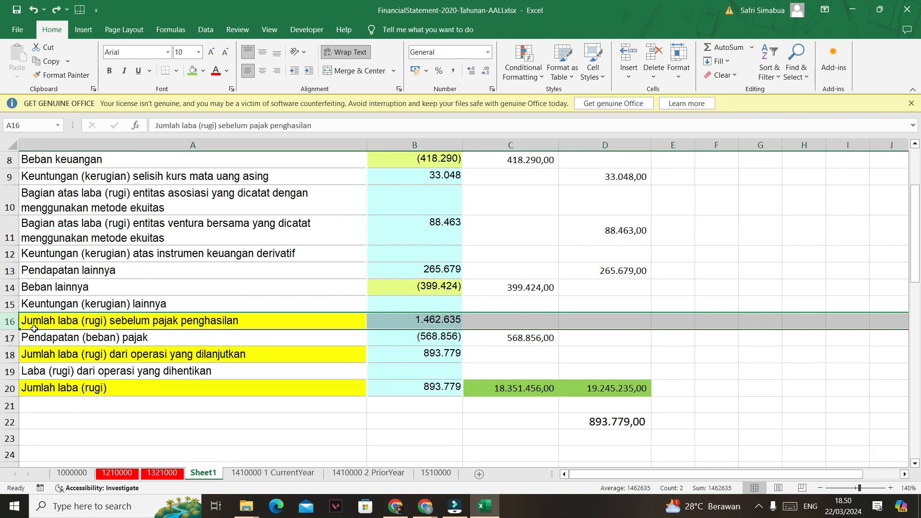
Delete the rows "Jumlah laba (rugi) sebelum pajak penghasilan" and "Jumlah laba (rugi) dari operasi yang dilanjutkan", and check the total formulas.
right_click(9, 321)
left_click(54, 239)
right_click(9, 340)
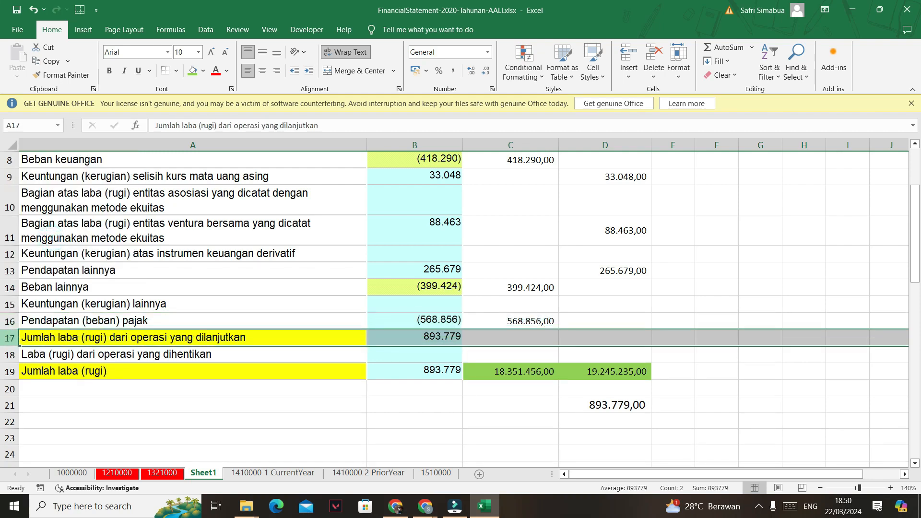
left_click(52, 257)
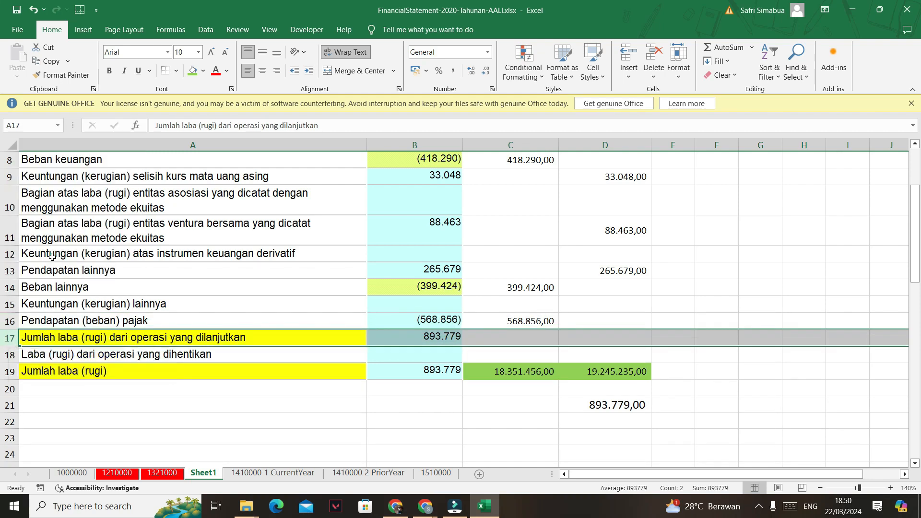
left_click(586, 388)
left_click(75, 358)
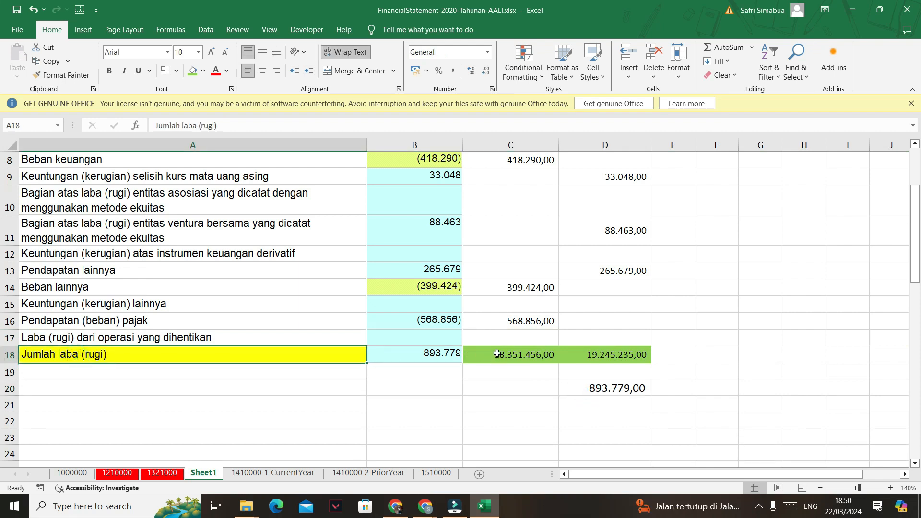
left_click_drag(499, 355, 624, 355)
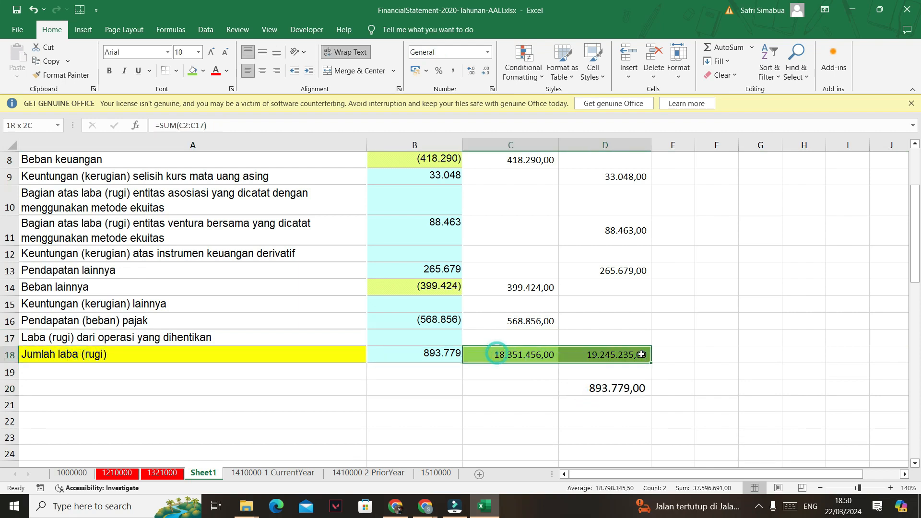
left_click(593, 386)
Delete the "Jumlah laba bruto" subtotal row, row 4.
scroll(486, 325, "up", 3)
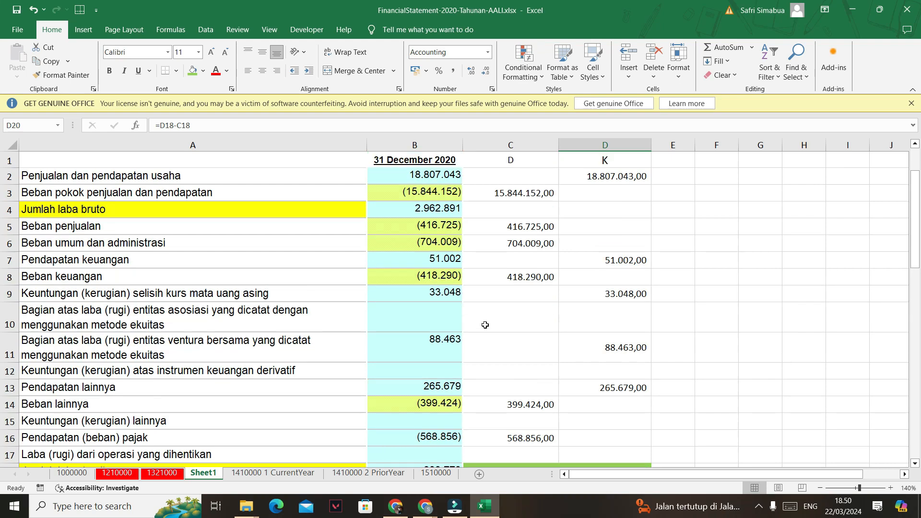
left_click(10, 210)
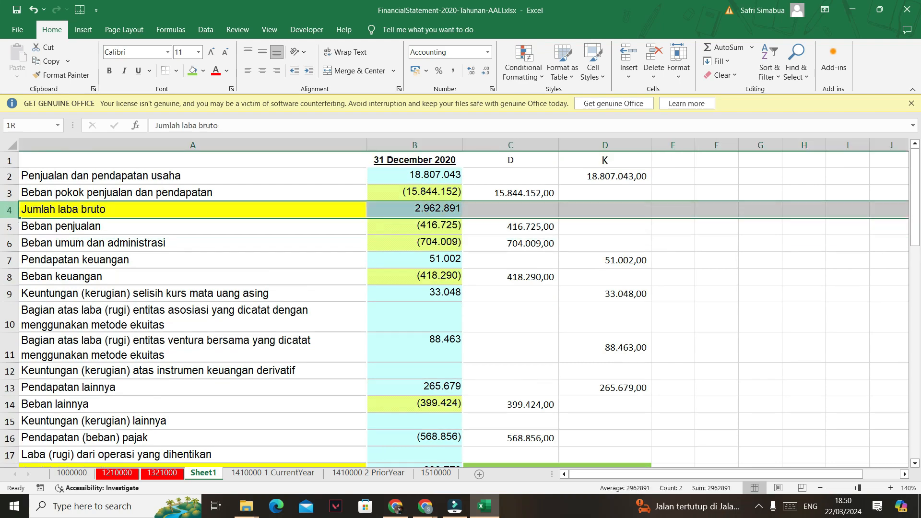
right_click(10, 210)
left_click(45, 328)
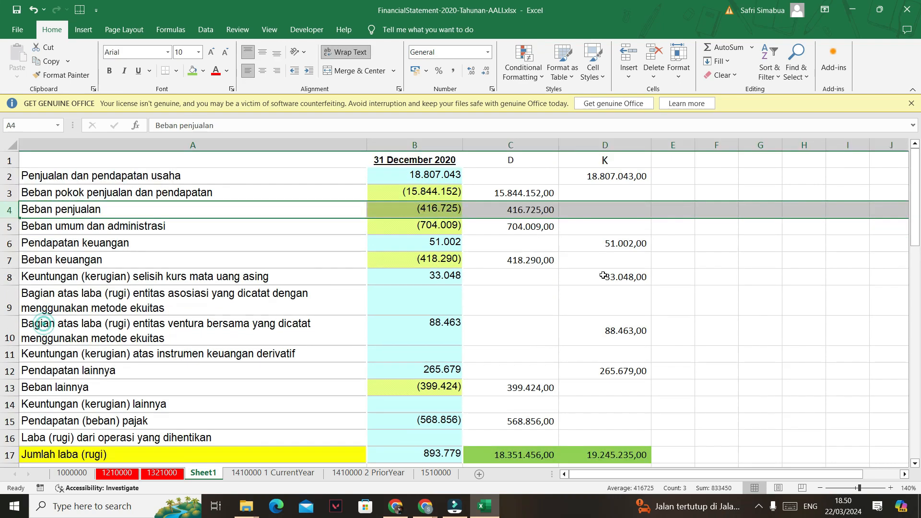
left_click(596, 273)
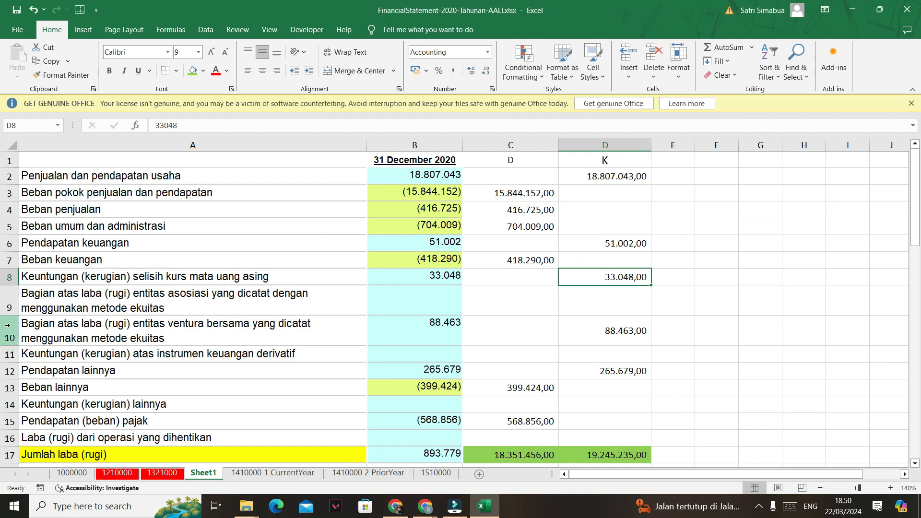
Delete the three rows without amounts: the associate profit share (row 9), derivative instrument gains (row 11) and discontinued operations (row 16).
left_click(9, 303)
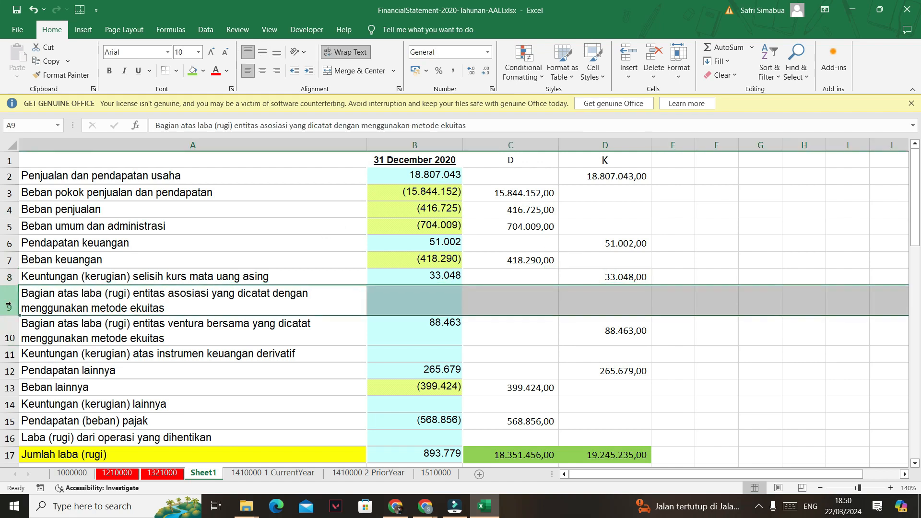
left_click(10, 356, "ctrl")
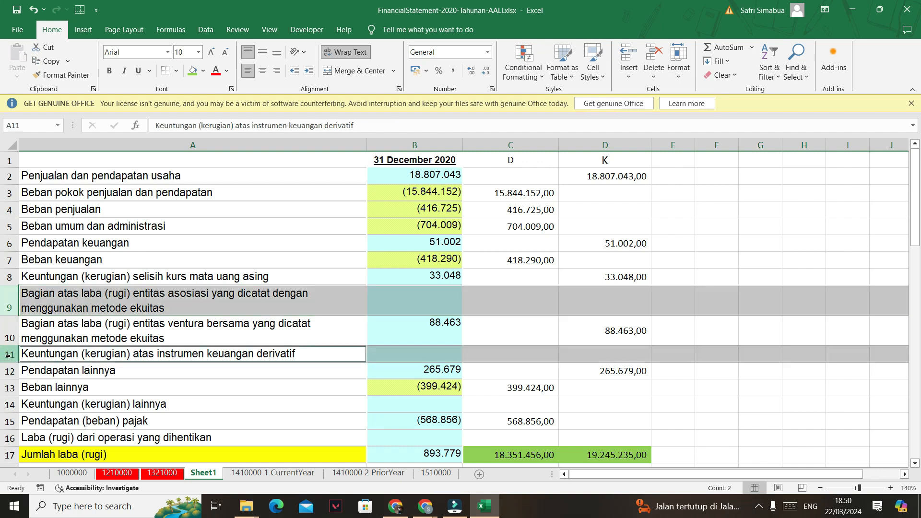
left_click(9, 436, "ctrl")
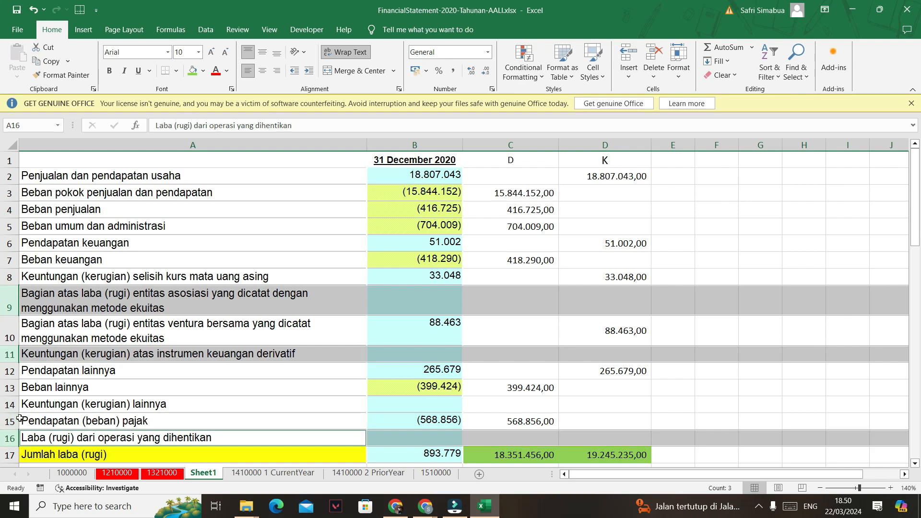
scroll(19, 418, "down", 3)
scroll(14, 399, "up", 2)
right_click(8, 243)
left_click(30, 364)
left_click_drag(576, 341, 575, 326)
scroll(532, 283, "up", 1)
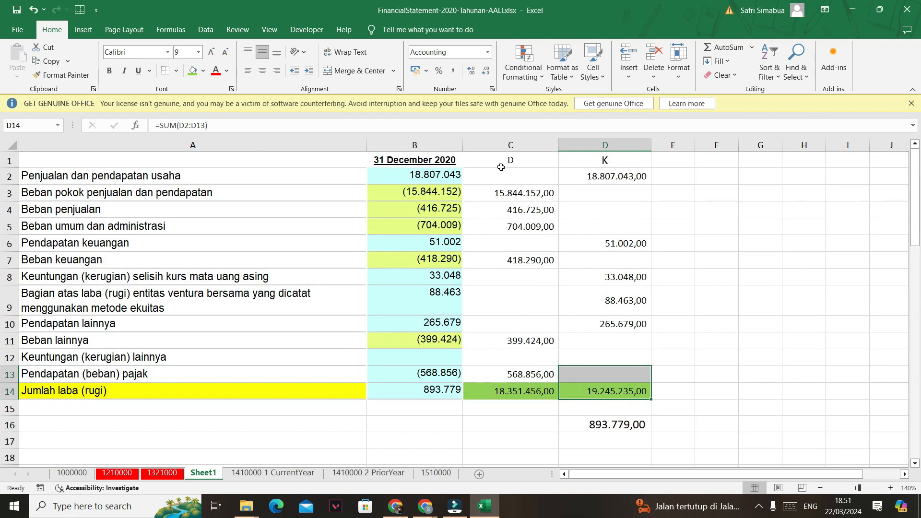
Insert a new column before the D (debit) column and enter the header "Tipe Akun" in C1.
right_click(494, 144)
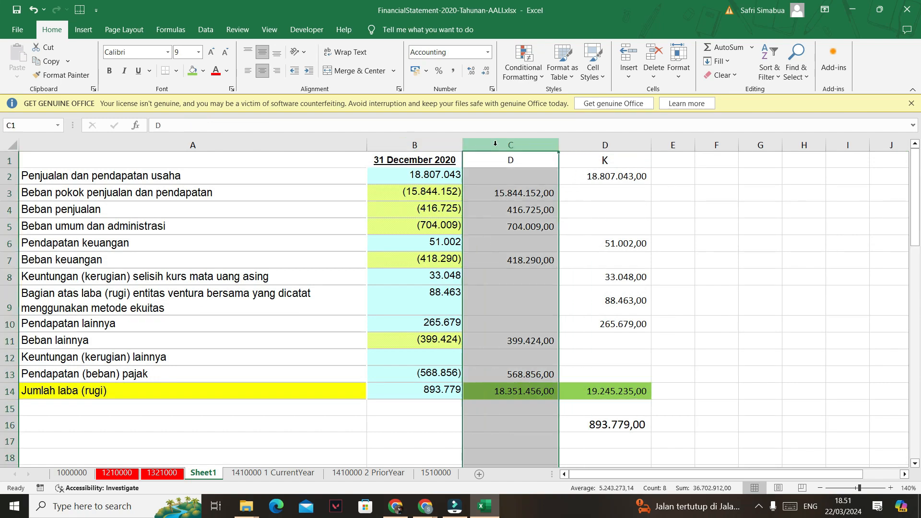
left_click(522, 250)
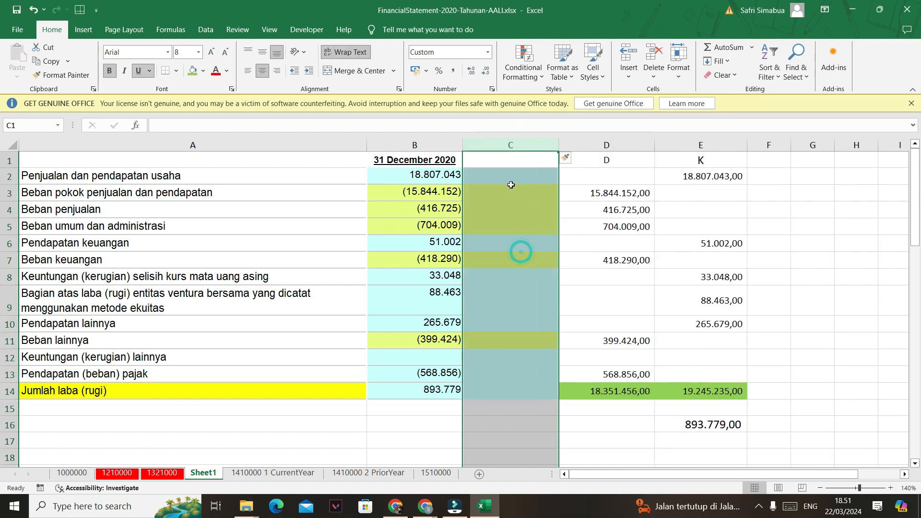
left_click(504, 155)
type("tipe Akun")
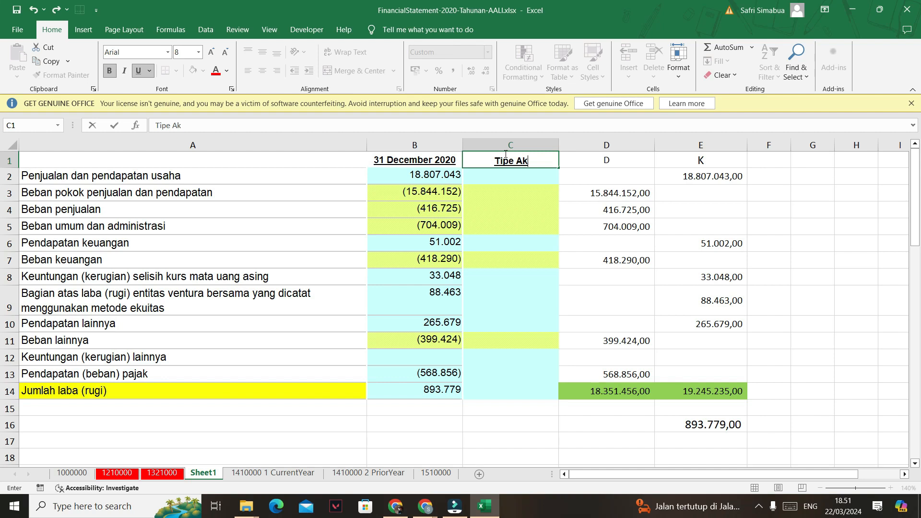
Enter the header "Nama Akun" in cell A1 above the account names.
left_click(245, 170)
left_click(255, 159)
type("Nama Akun")
left_click(279, 263)
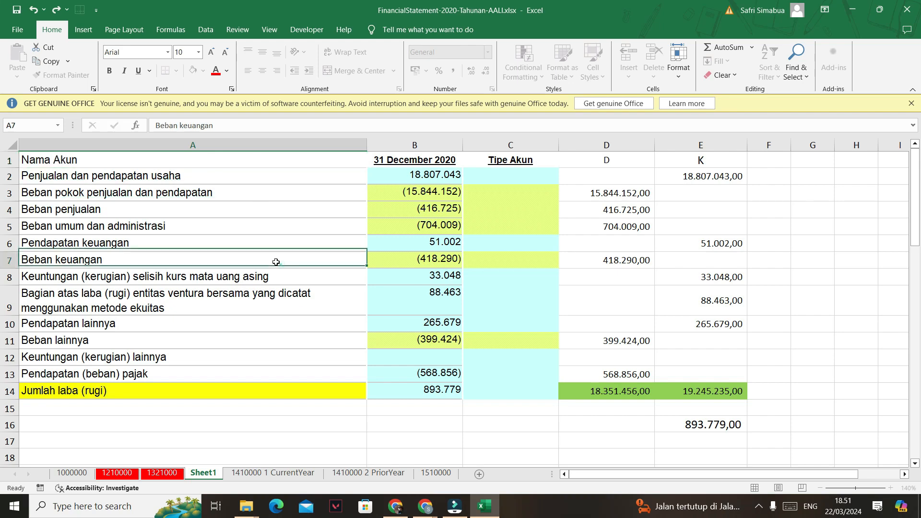
Insert five blank columns before the "Nama Akun" column.
right_click(160, 149)
left_click(187, 251)
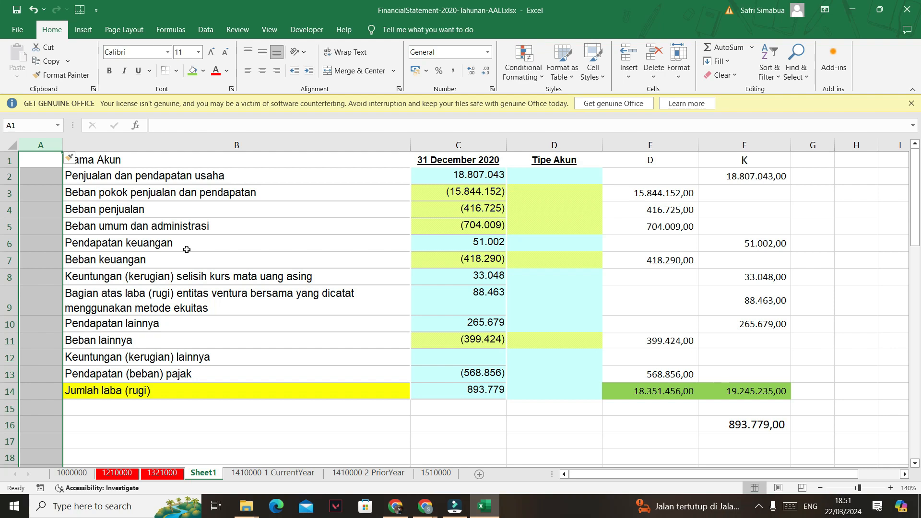
key("F4")
key("F4")
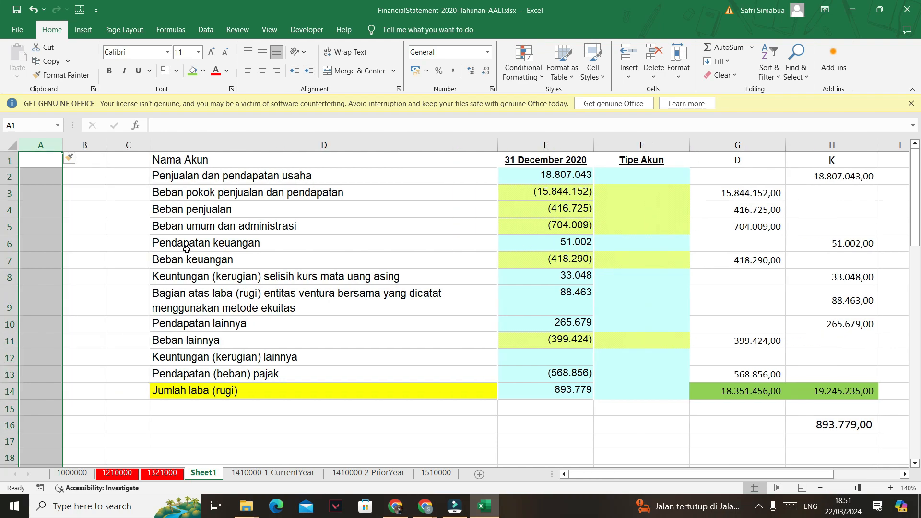
key("F4")
key("F4")
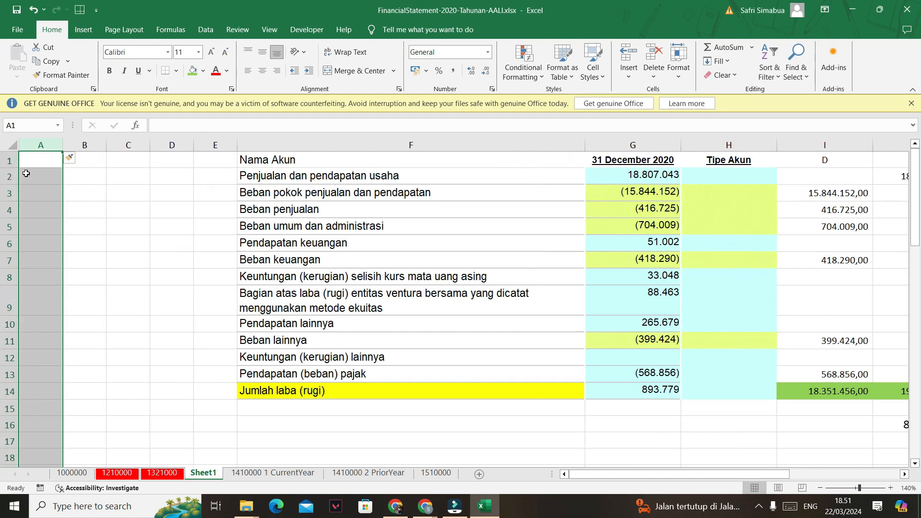
Narrow the blank columns A to D.
left_click(36, 179)
left_click(74, 175)
left_click(124, 179)
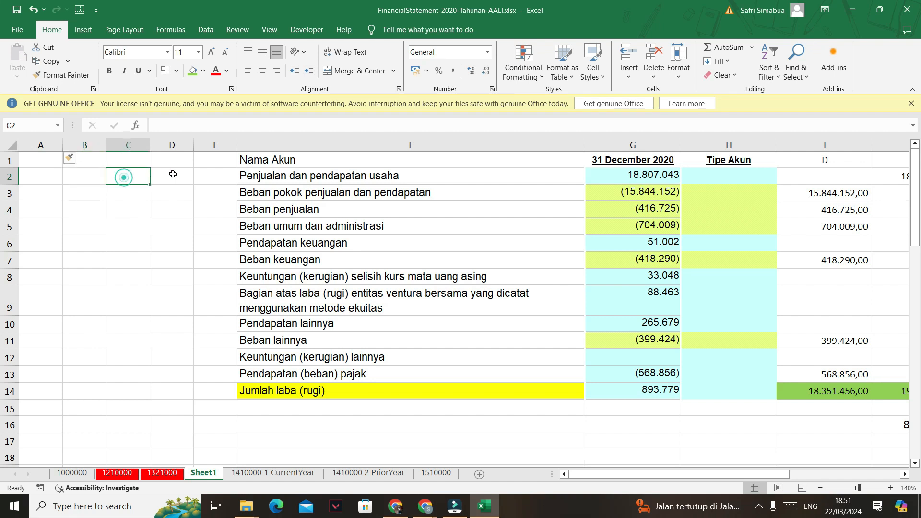
left_click(173, 174)
left_click_drag(50, 145, 178, 149)
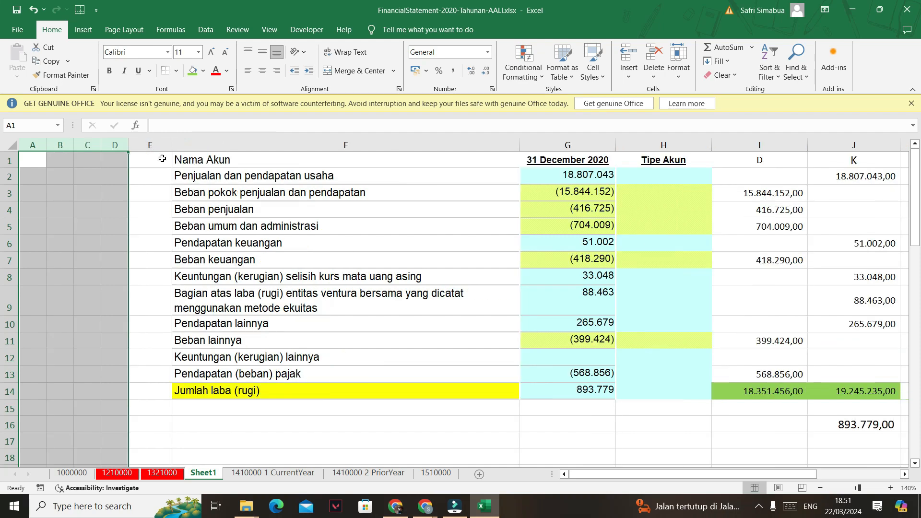
Enter the header "No. Akun" in E1, and widen column E while narrowing column F to suit their contents.
left_click(155, 159)
type("N")
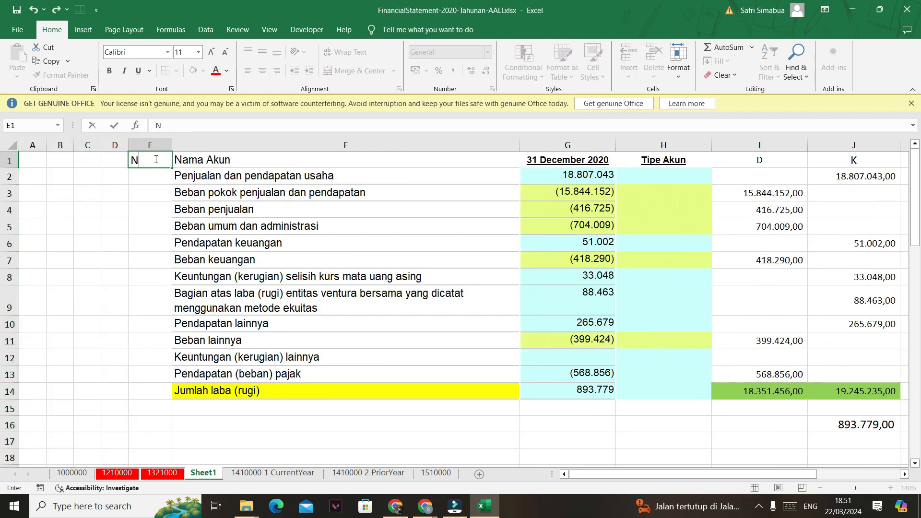
type("o. Akun")
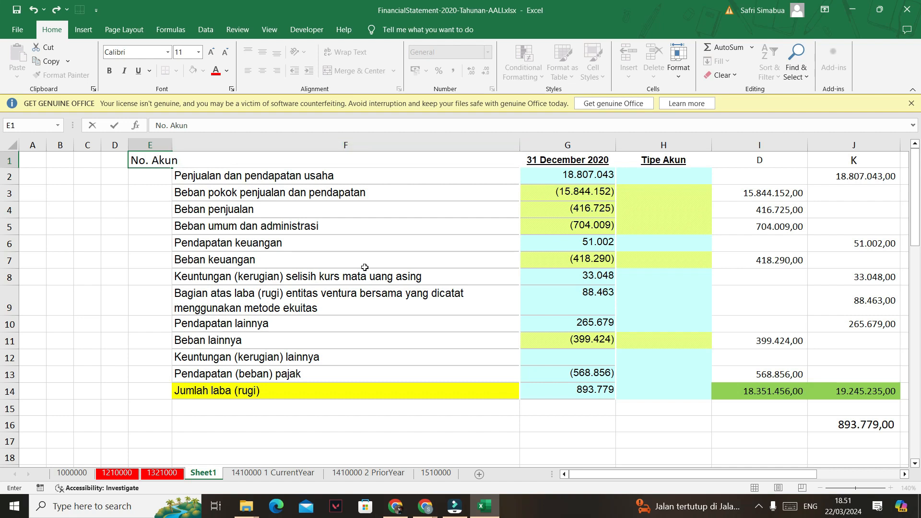
left_click(365, 267)
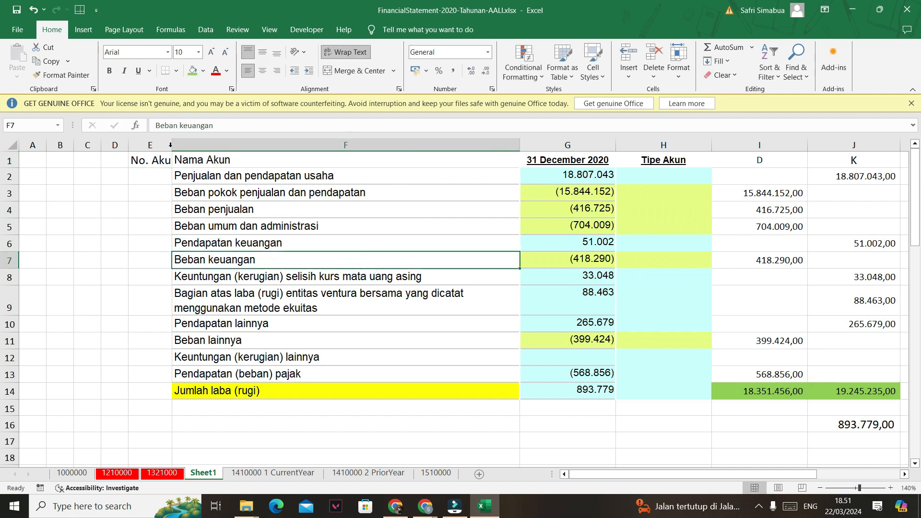
left_click_drag(173, 147, 191, 147)
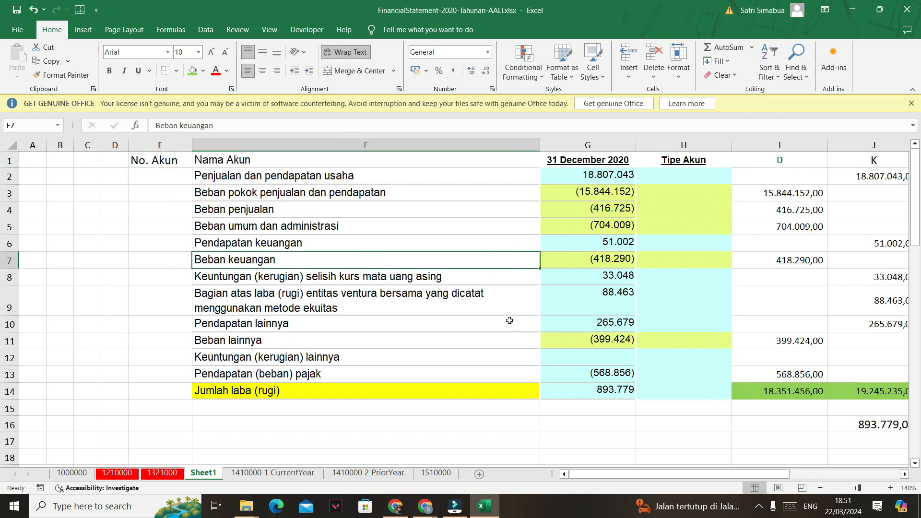
left_click_drag(540, 155, 509, 155)
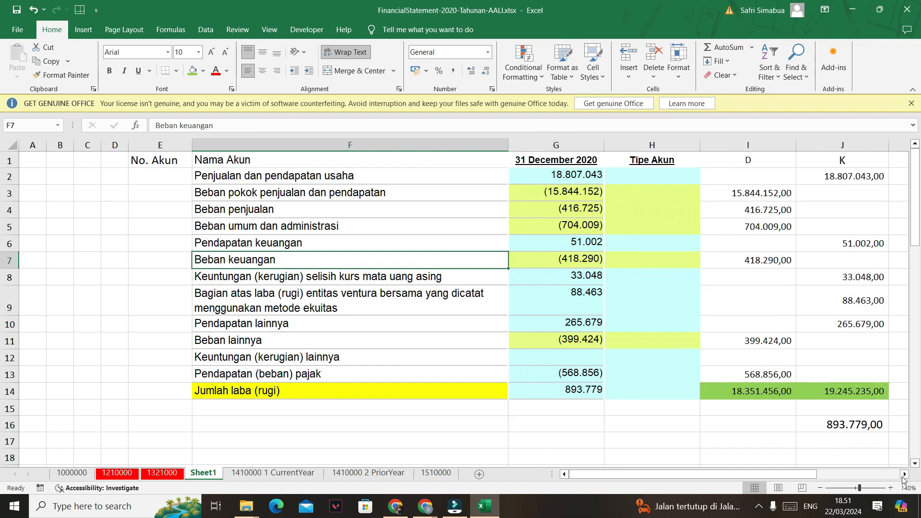
left_click(904, 474)
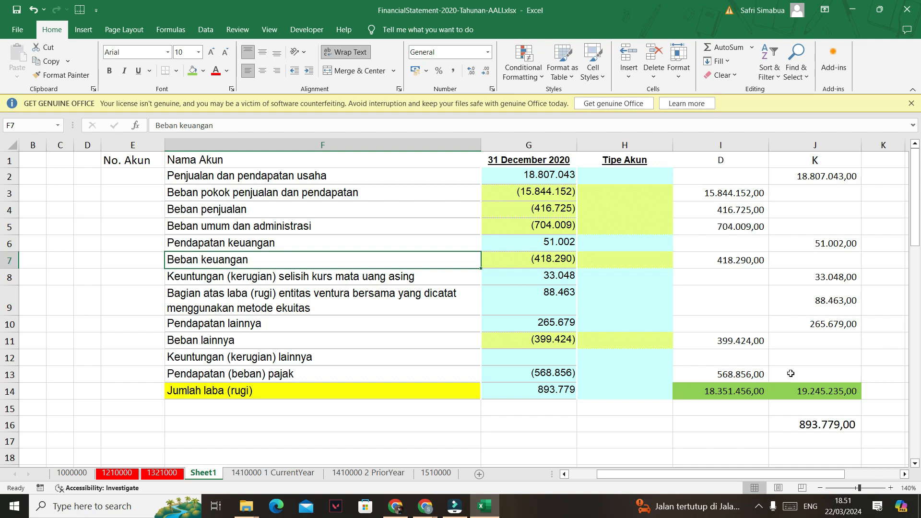
Replace the debit column header in I1 with "Saldo Awal".
left_click(527, 396)
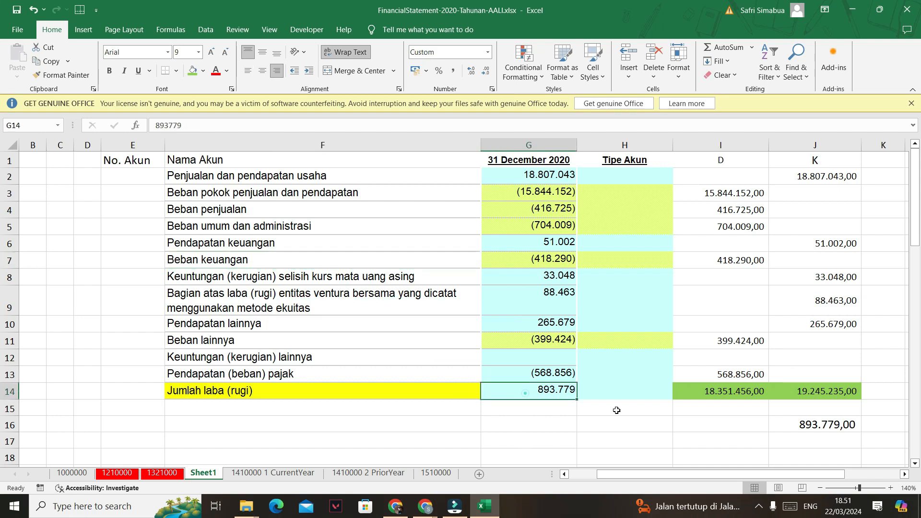
left_click(823, 425)
left_click(723, 161)
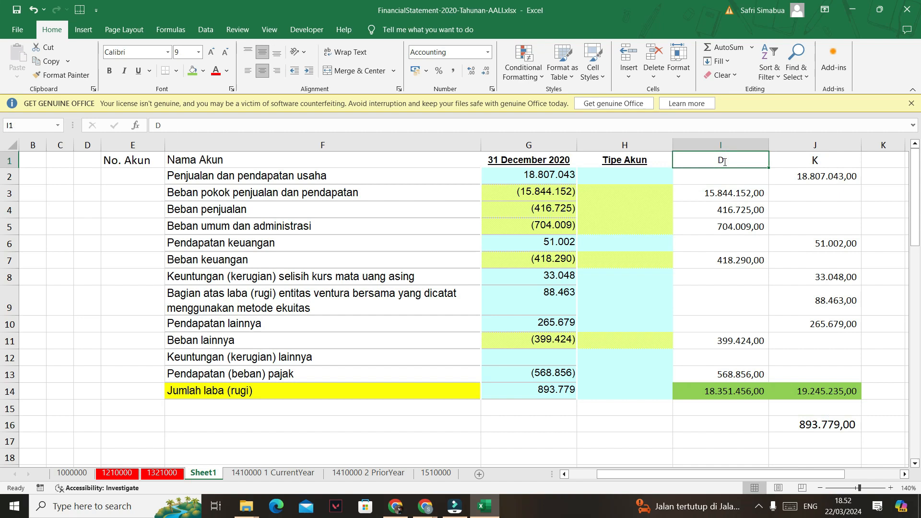
type("saldo")
key("BackSpace")
key("BackSpace")
key("BackSpace")
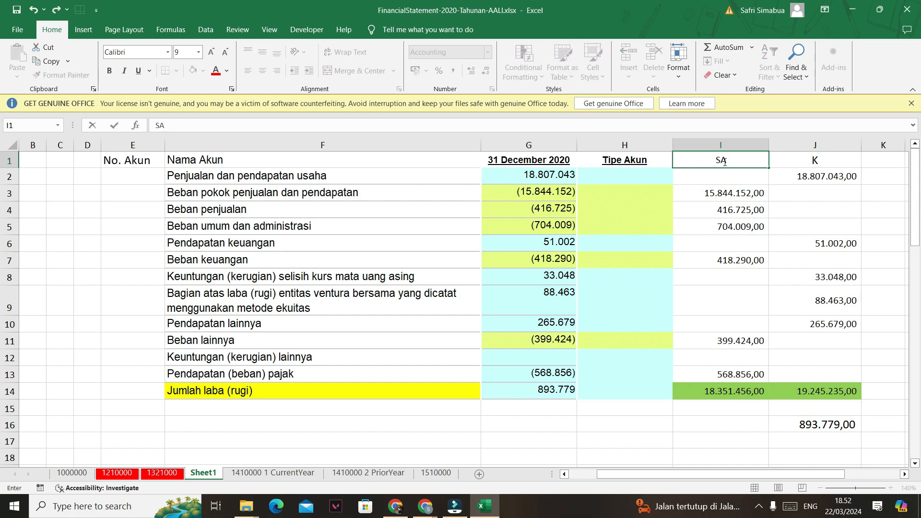
type("Saldo Awal")
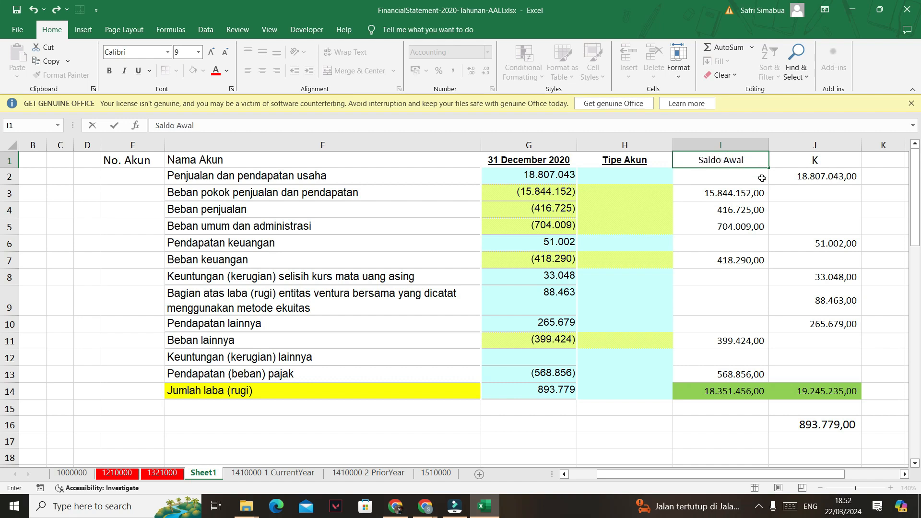
left_click(631, 171)
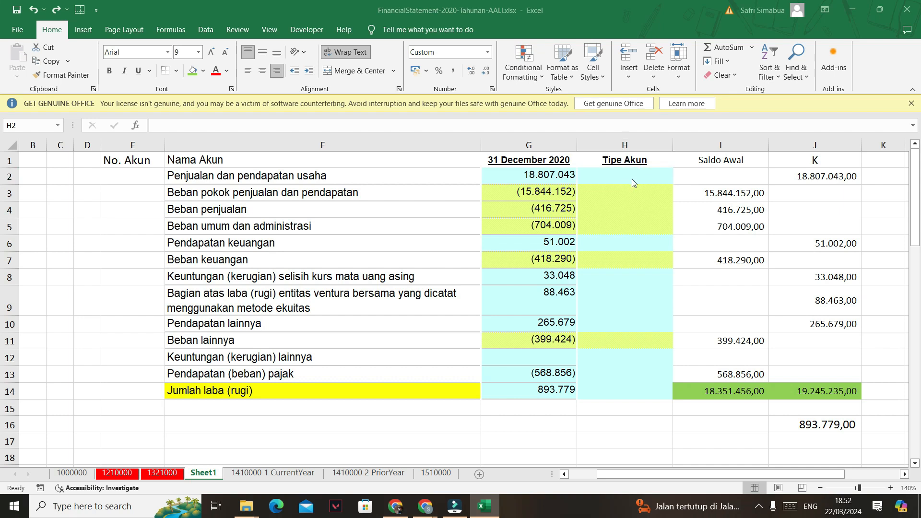
Try to enter the account type "Pendapatan" in H2 for Penjualan dan pendapatan usaha.
left_click(628, 177)
type("P")
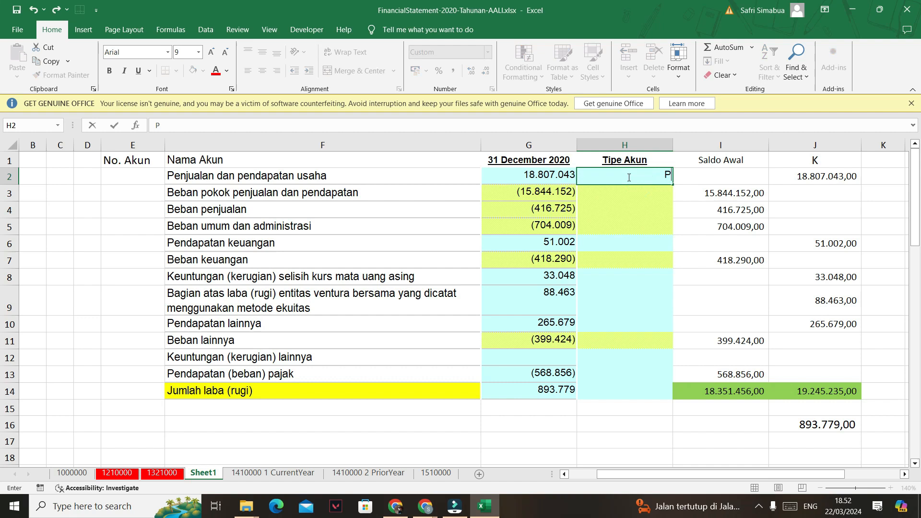
type("endapatan")
left_click(411, 201)
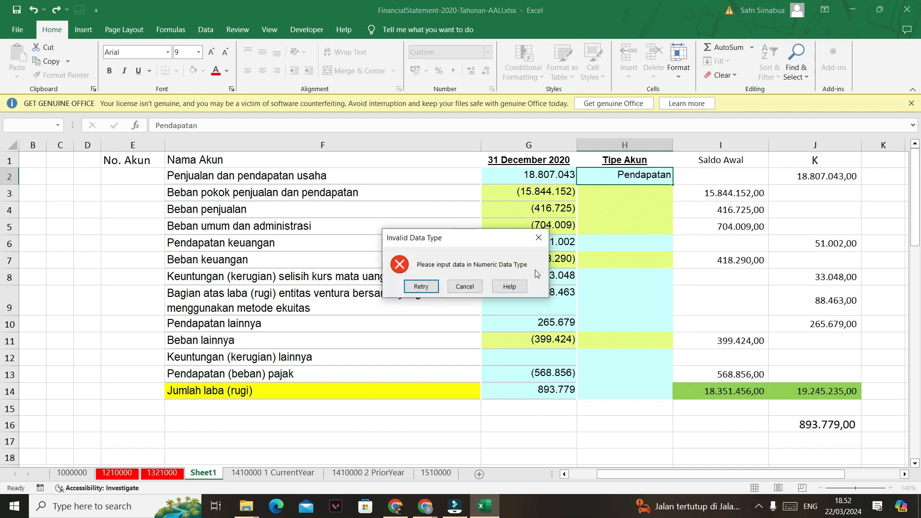
left_click(435, 288)
key("Escape")
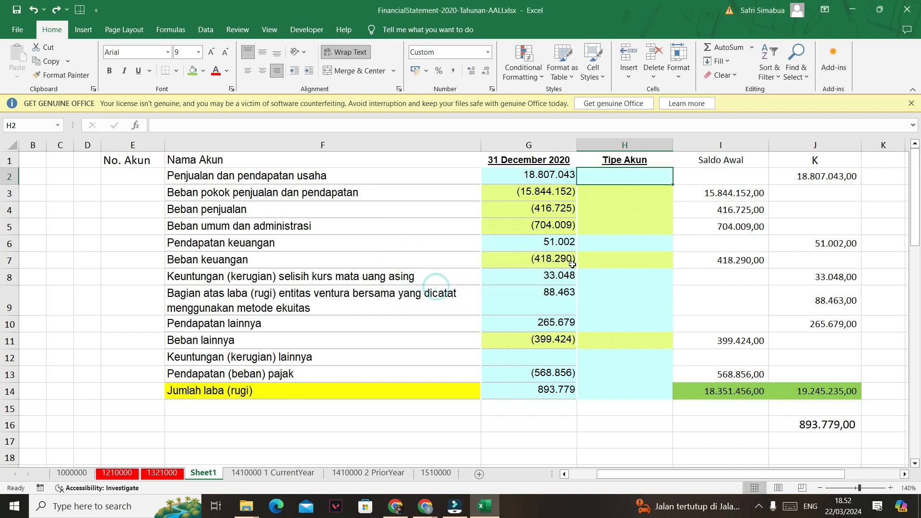
Clear the formats of the whole "Tipe Akun" column H.
left_click(617, 217)
left_click(617, 161)
key("ctrl+shift+Down")
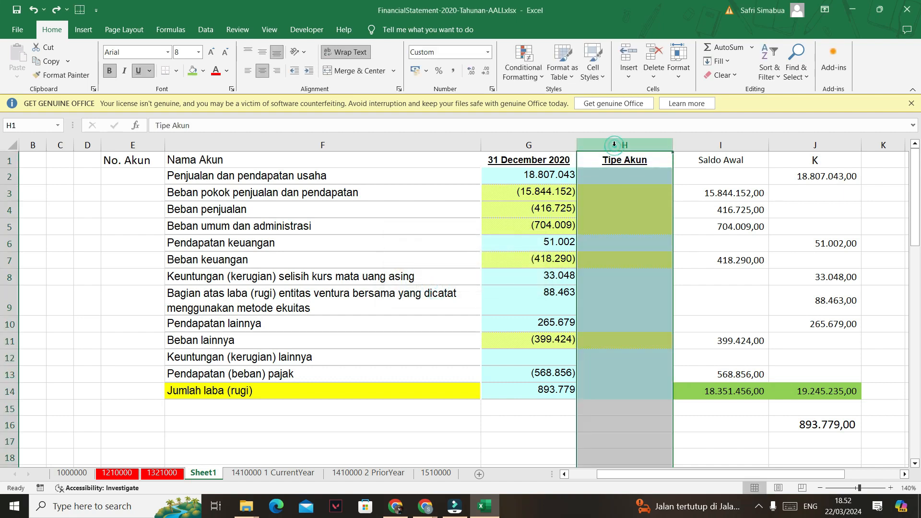
left_click(732, 75)
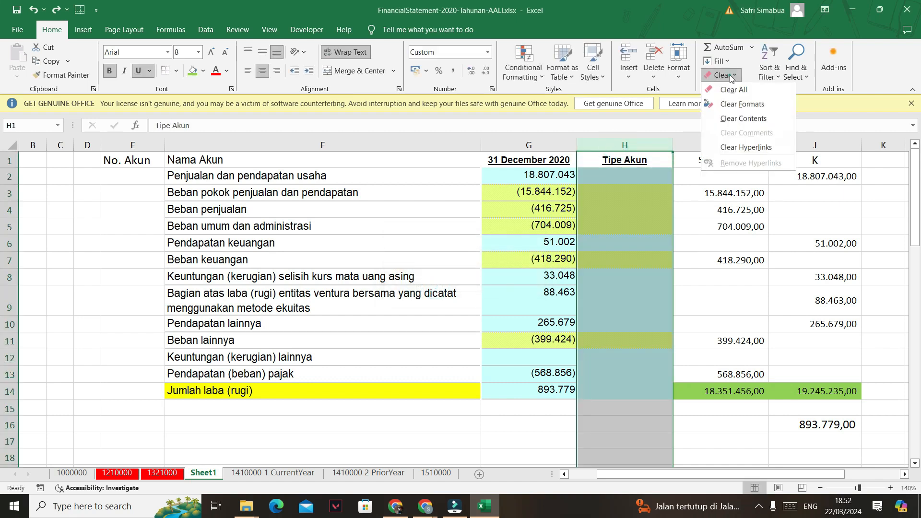
left_click(735, 106)
Try again to enter "Pendapatan" as the account type in H2.
left_click(619, 176)
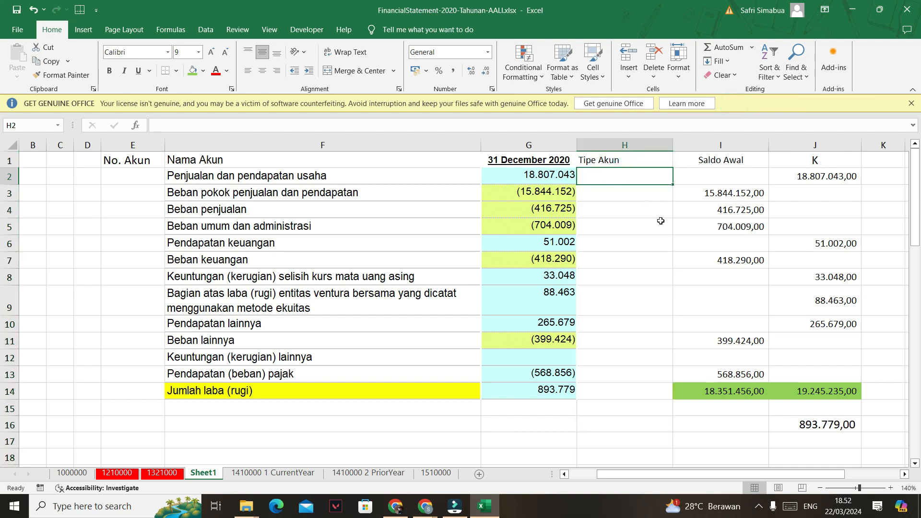
type("Pendapatan")
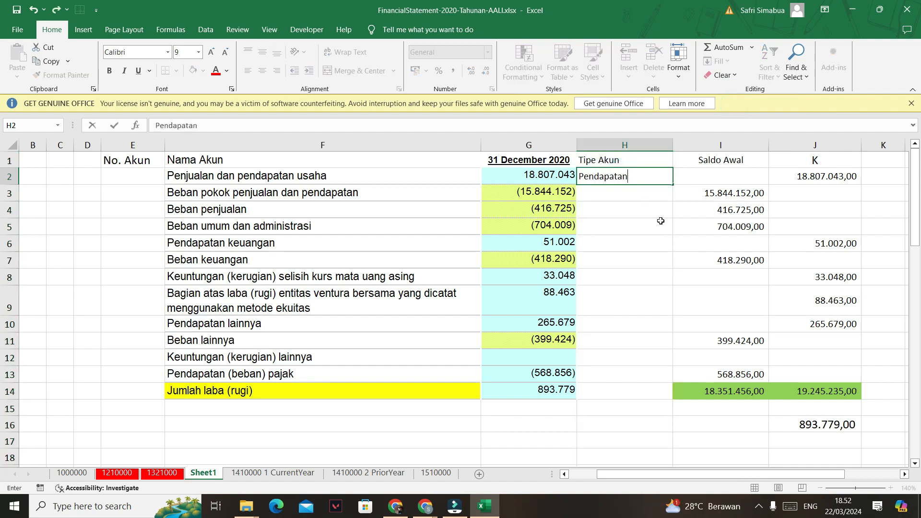
left_click(661, 220)
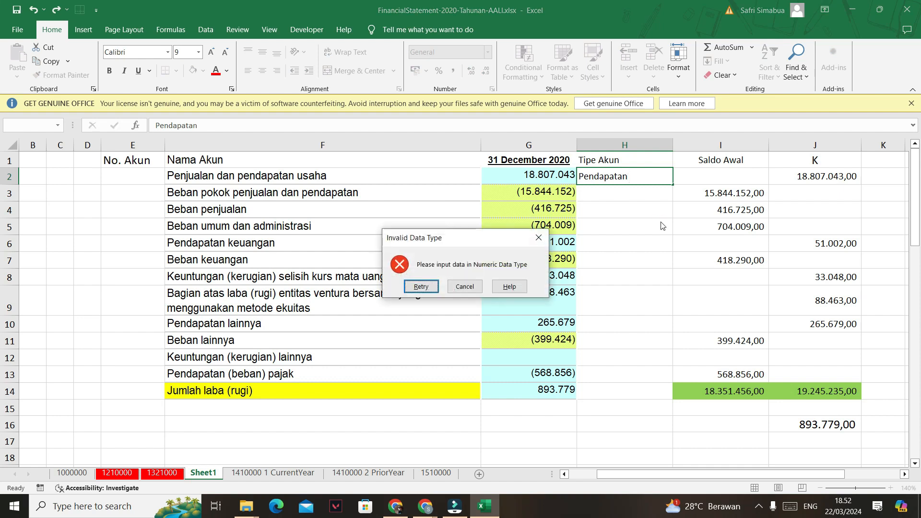
left_click(421, 287)
key("Escape")
left_click(674, 282)
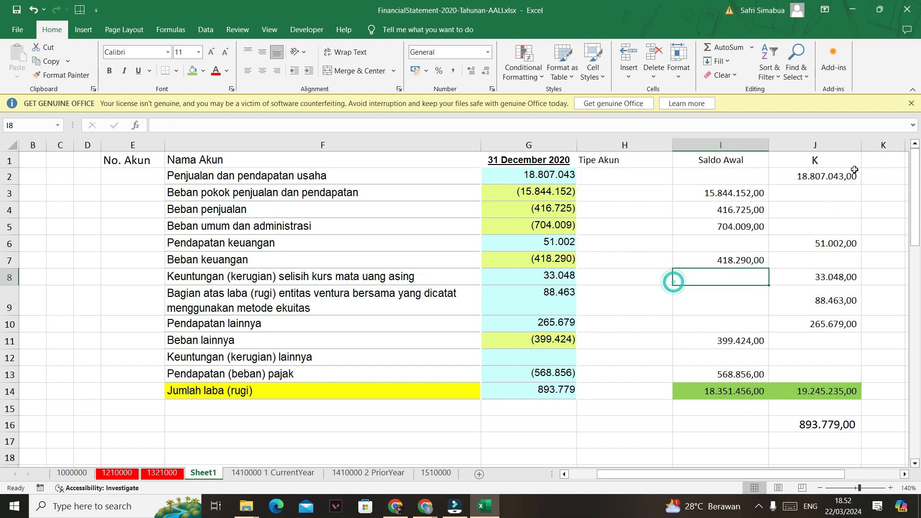
Overwrite column H with a copy of the blank column K.
left_click(884, 144)
key("ctrl+c")
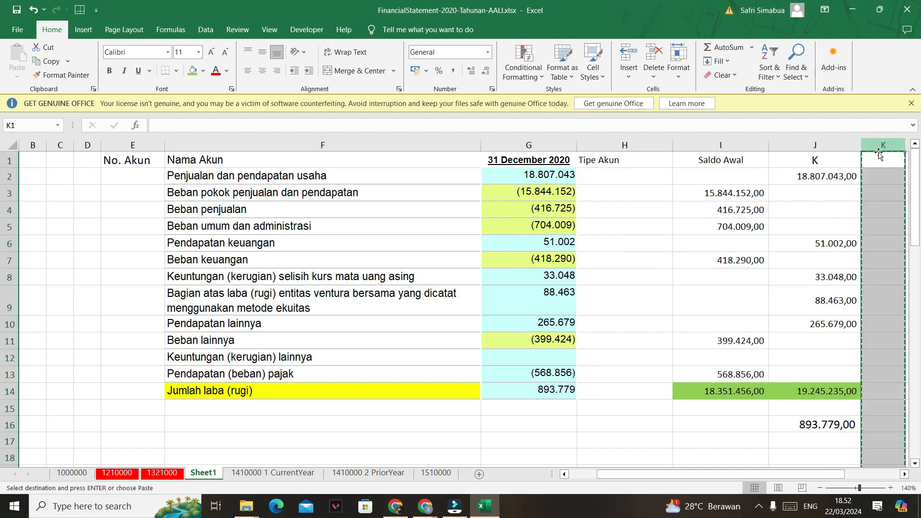
left_click(634, 144)
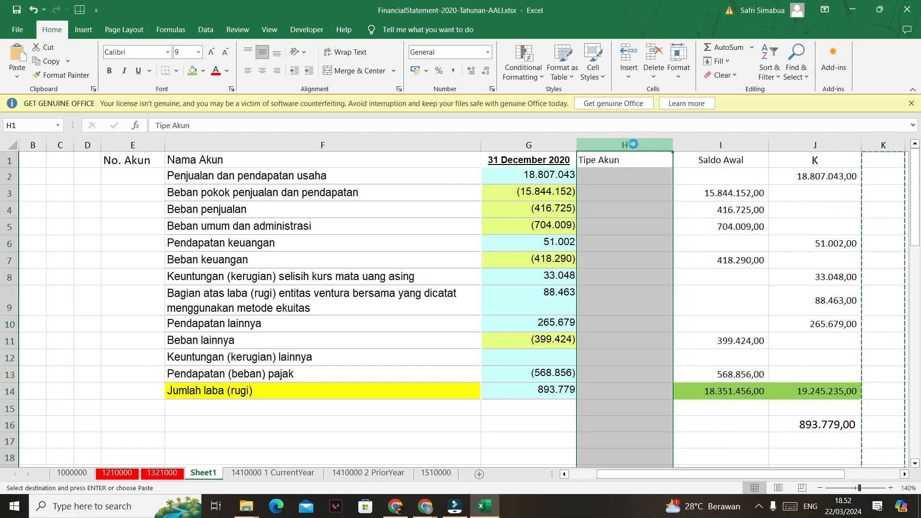
key("ctrl+v")
key("Escape")
Enter the header "Tipe Akun" in H1 and fit column H's width to it.
left_click(599, 160)
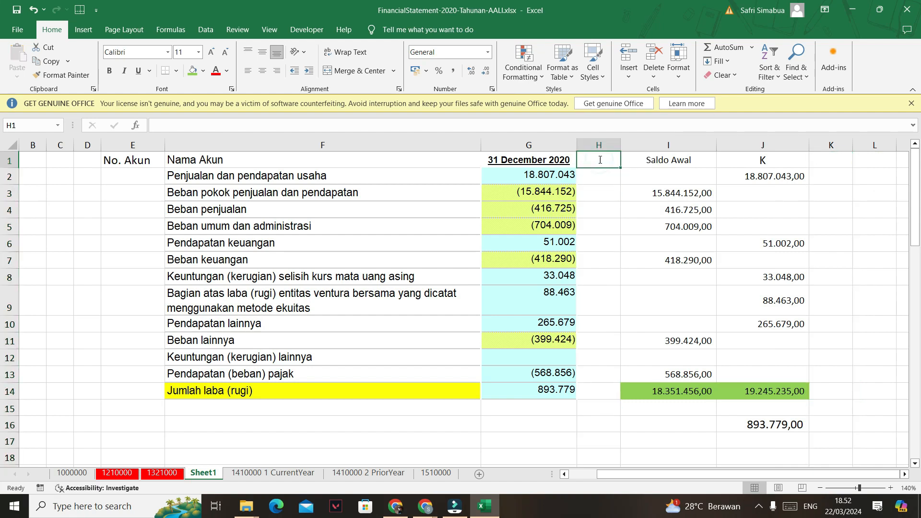
type("Tipe")
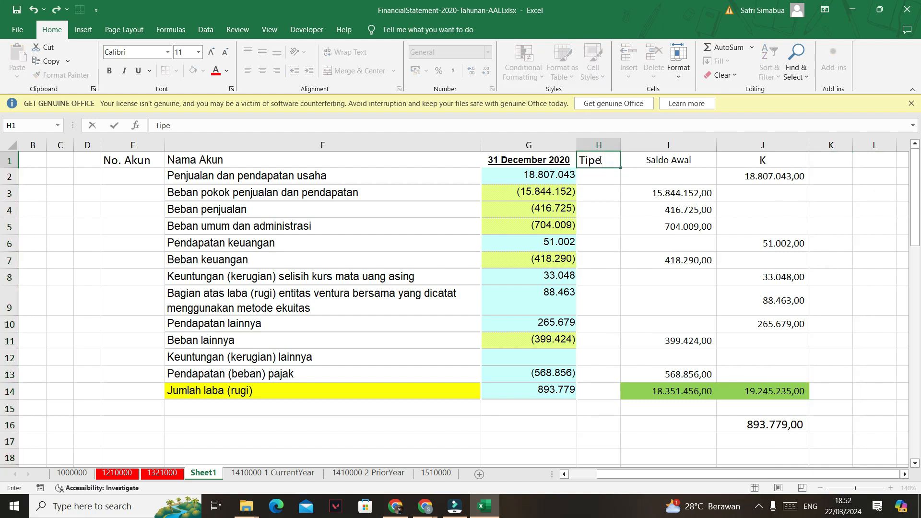
type(" Akun")
left_click(659, 248)
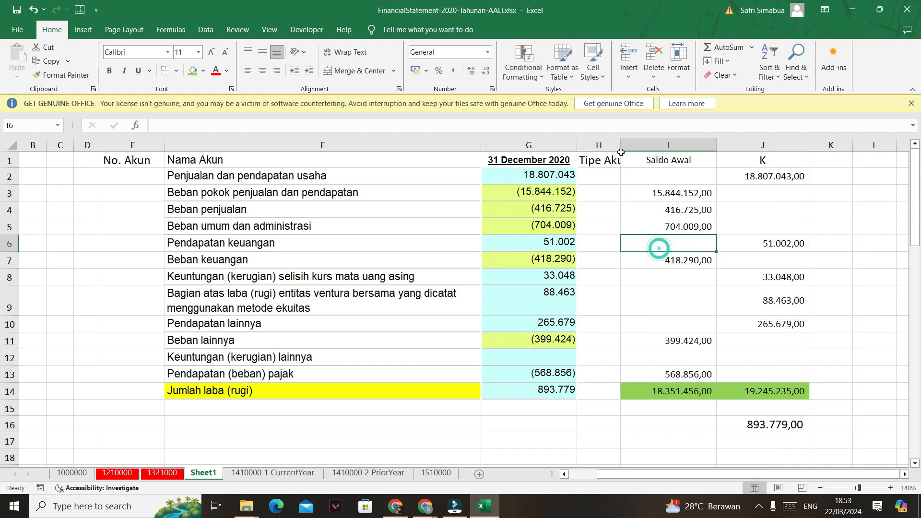
double_click(621, 148)
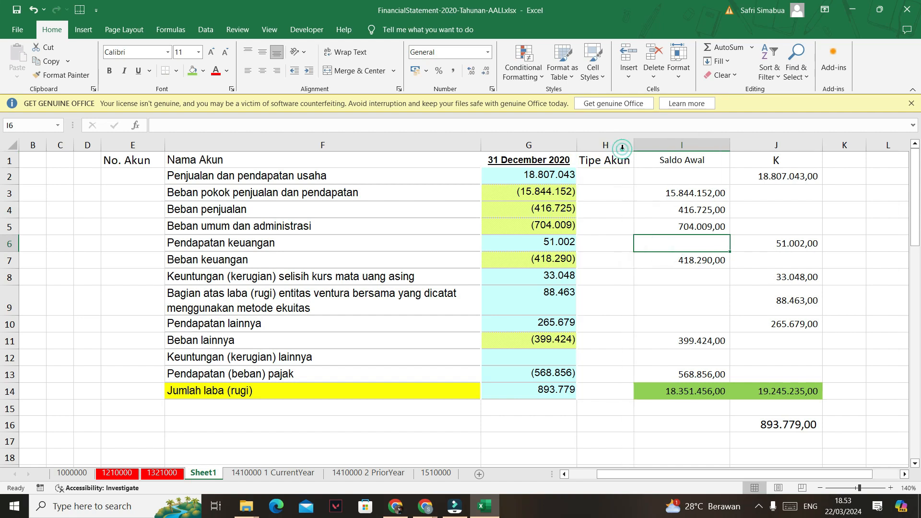
Enter the account type "Pendapatan" in H2 and widen column H.
left_click(598, 179)
type("Pe")
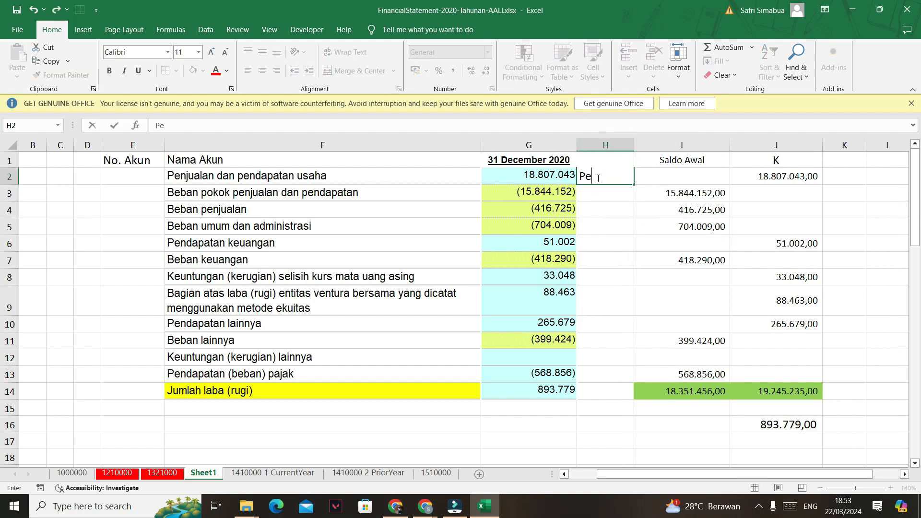
type("ndapatan")
key("Return")
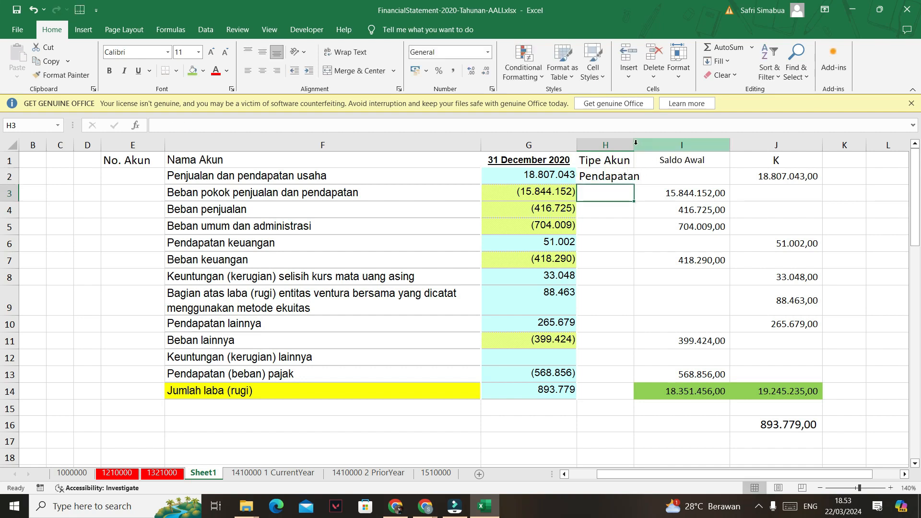
left_click_drag(634, 144, 681, 145)
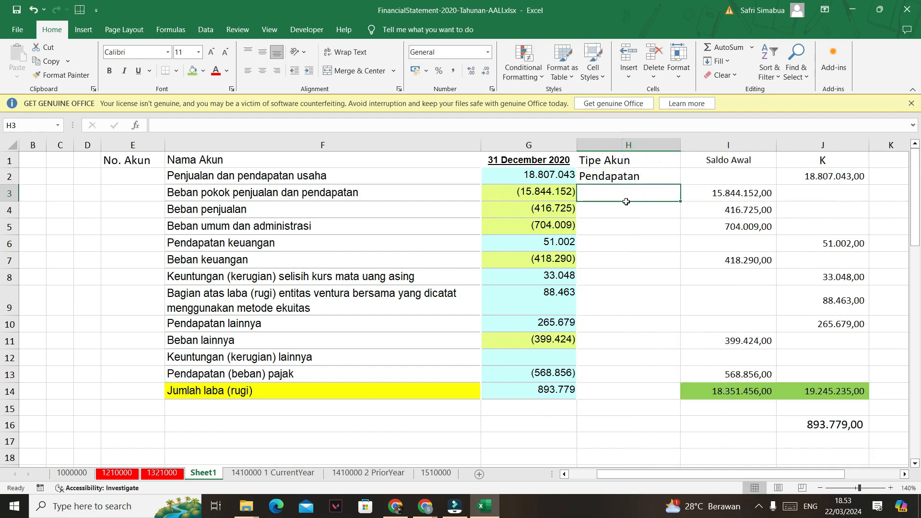
Enter "HPP" as the account type for Beban pokok penjualan dan pendapatan in H3.
type("HPP")
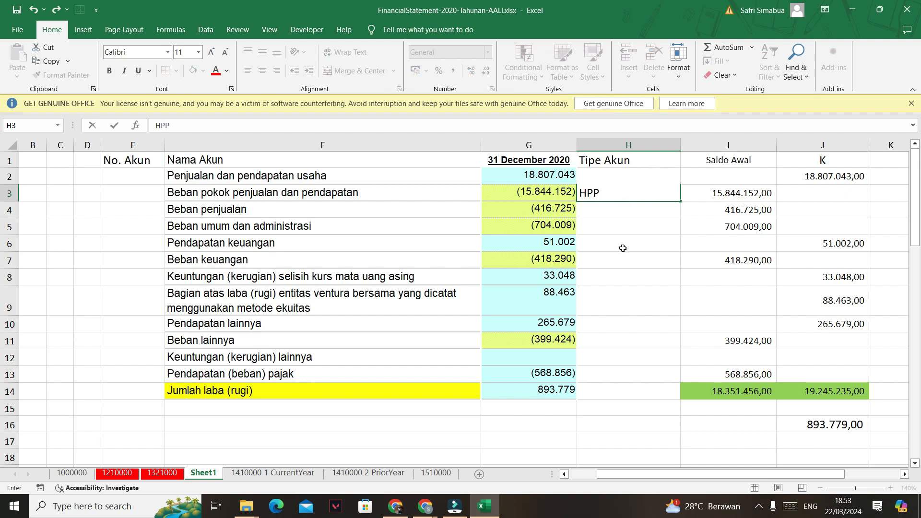
left_click(622, 257)
left_click(189, 210)
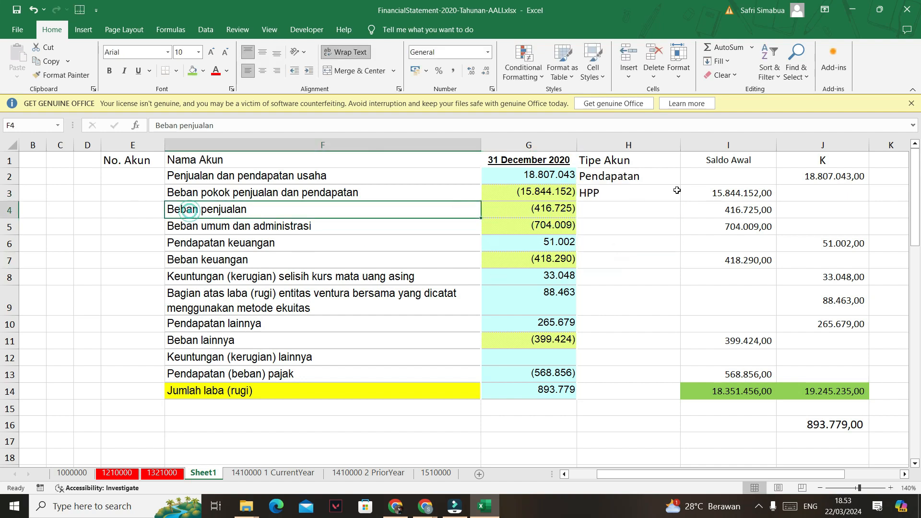
Enter the account type "Beban" in H4 and fill it down through H9.
left_click(614, 210)
type("Beban")
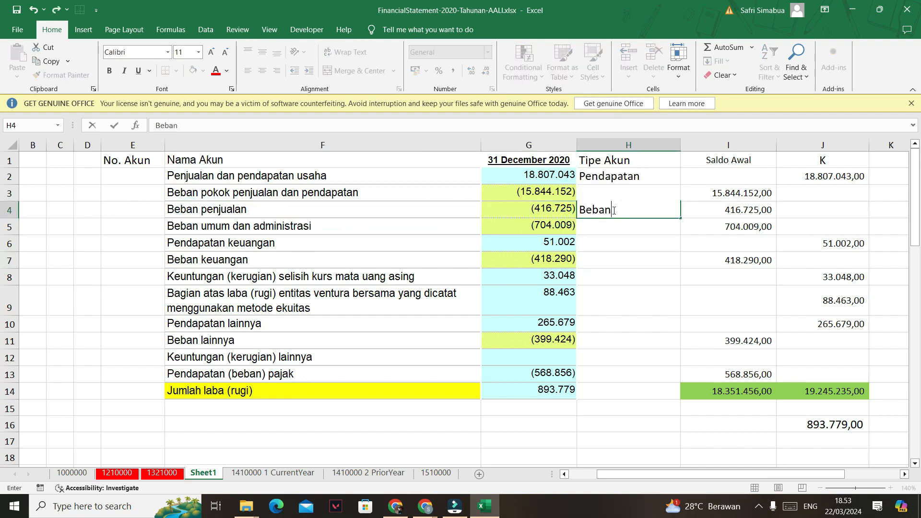
left_click(633, 257)
left_click(610, 210)
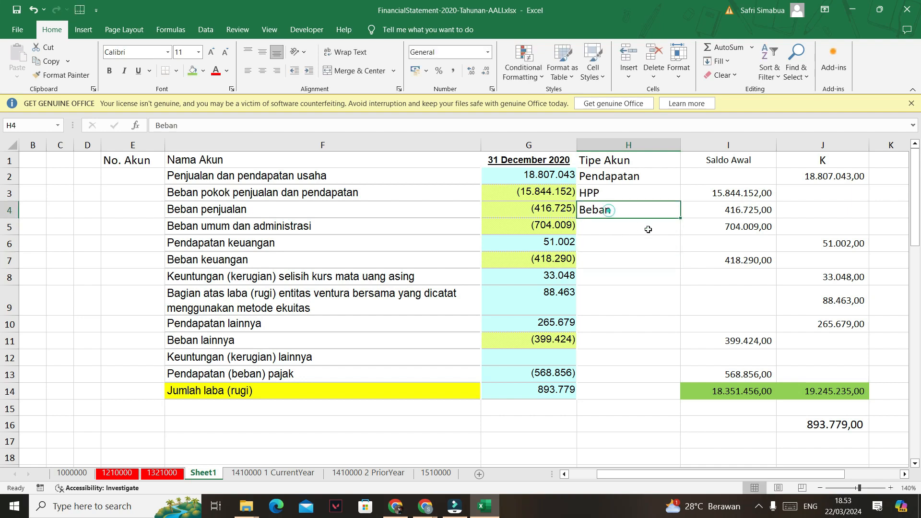
left_click_drag(680, 219, 676, 313)
Enter the account types "Pendapatan lain-lain" in H10 and "Beban Lain-lain" in H11.
left_click(601, 324)
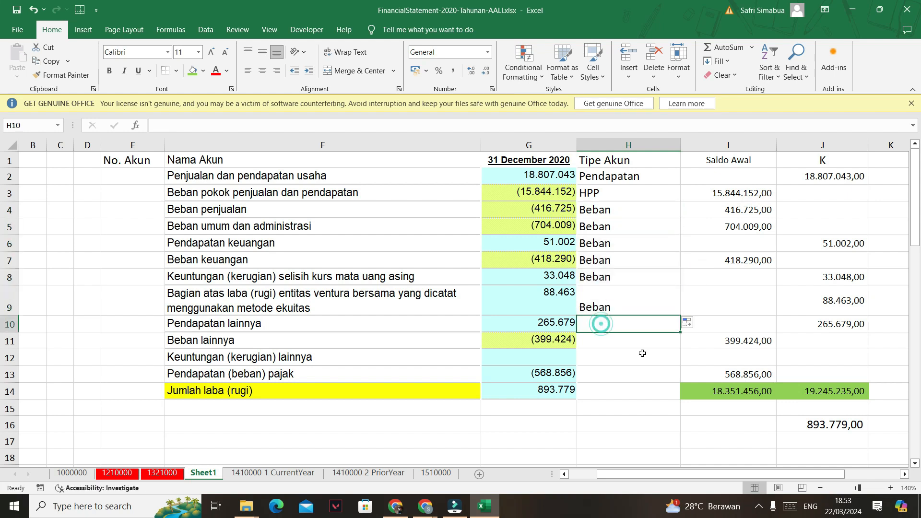
type("Pendapatan lain")
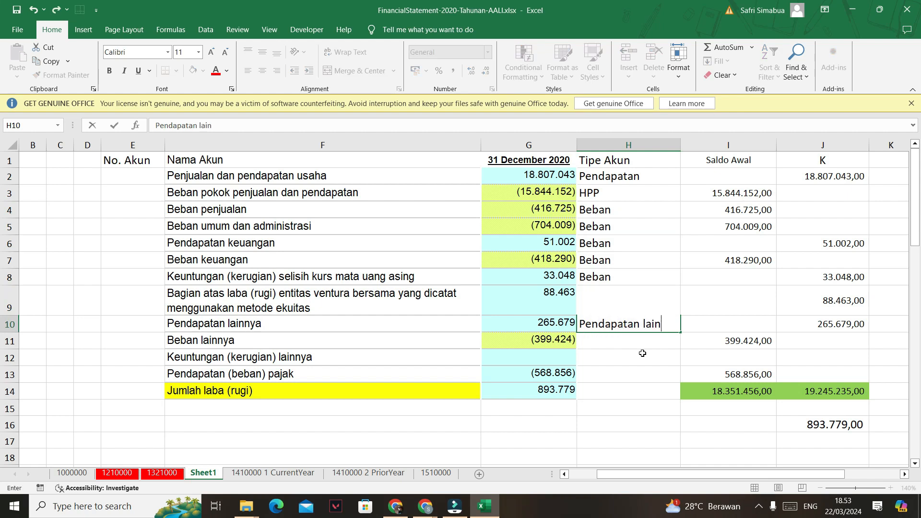
type("-lain")
key("Return")
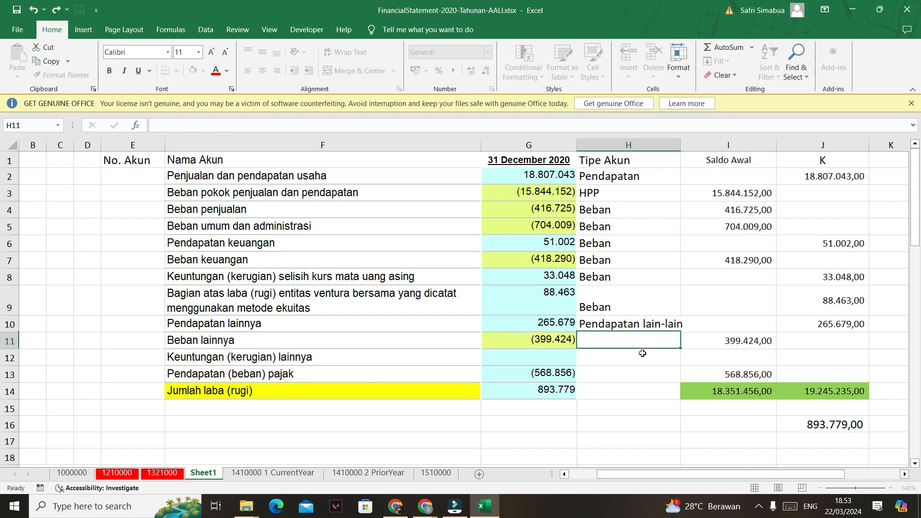
type("Beban Lain-lain")
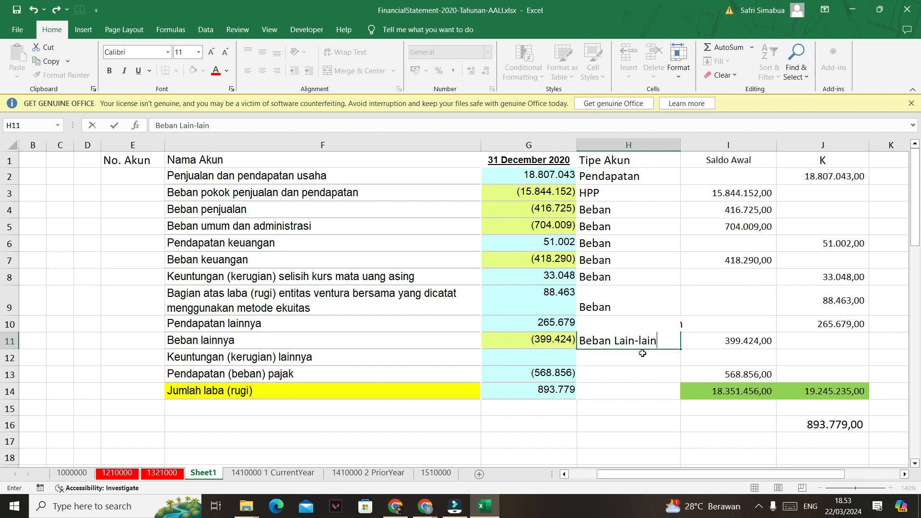
key("Return")
Copy the account type "Beban Lain-lain" from H11 to H13 for Pendapatan (beban) pajak.
left_click_drag(642, 385, 639, 375)
left_click(631, 343)
key("ctrl+c")
left_click(638, 374)
key("ctrl+v")
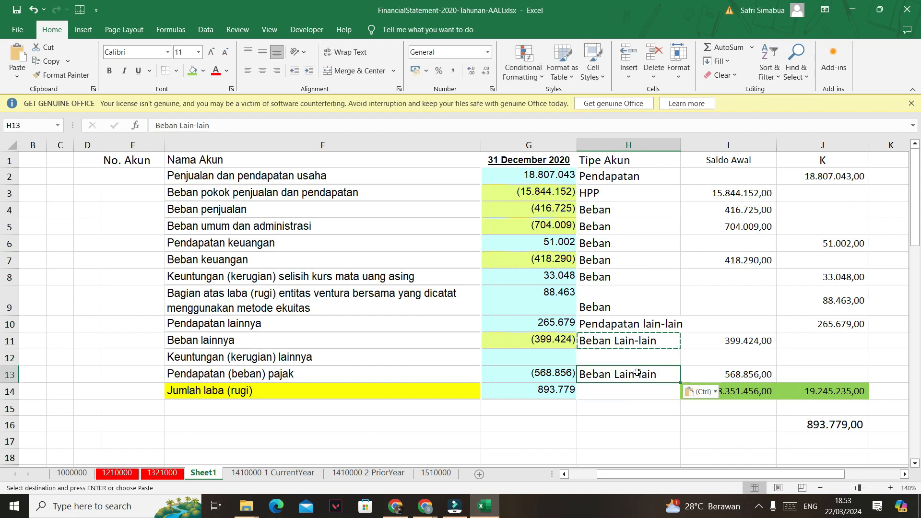
key("Escape")
Delete row 12, Keuntungan (kerugian) lainnya, and select the account types in H2:H12.
left_click(9, 357)
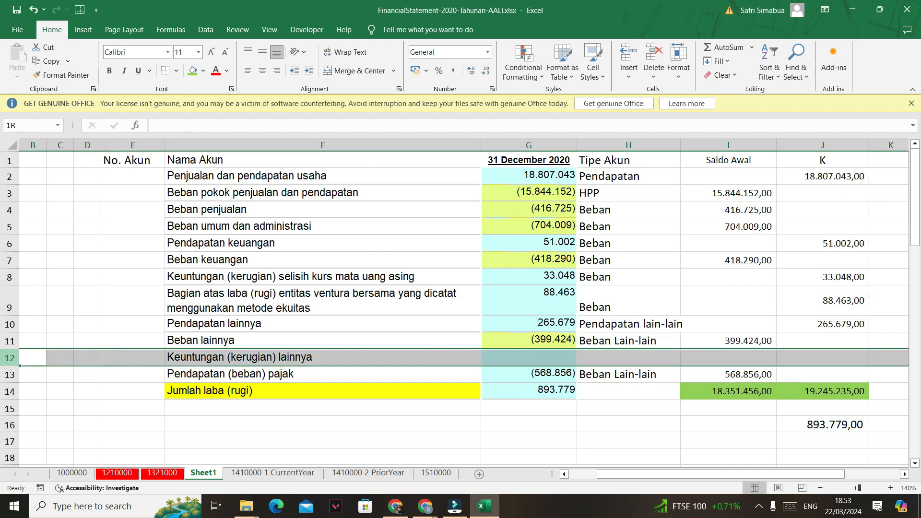
right_click(7, 362)
left_click(42, 281)
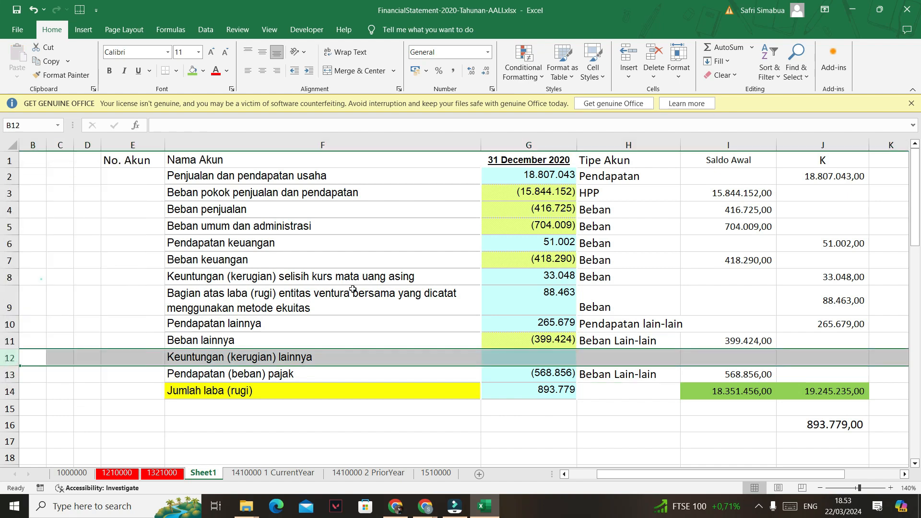
left_click(696, 301)
left_click_drag(614, 179, 623, 359)
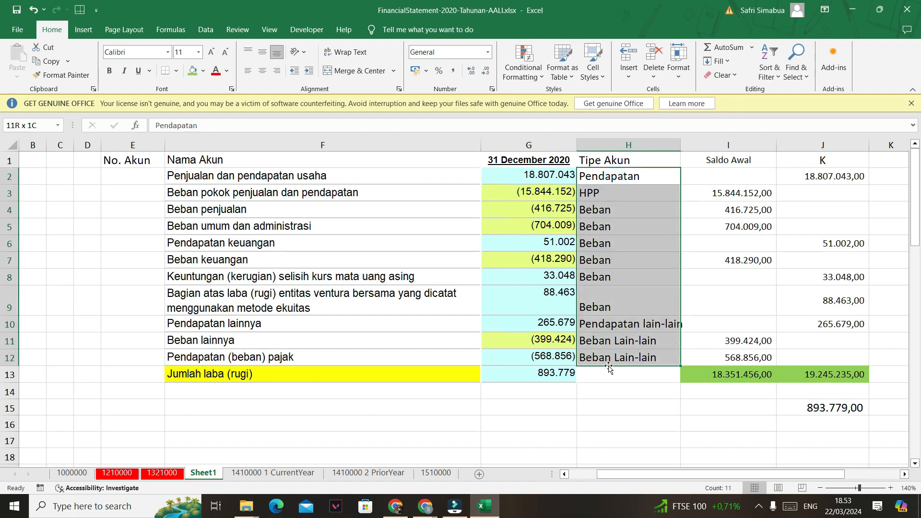
Move the Penjualan dan pendapatan usaha amount from J2 to I2 under Saldo Awal.
left_click(806, 180)
key("ctrl+c")
left_click(756, 177)
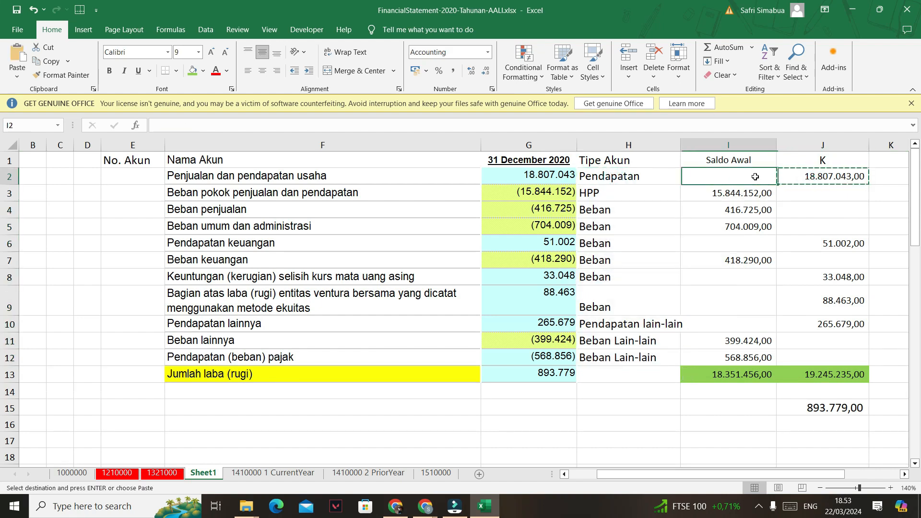
key("ctrl+v")
left_click(838, 243)
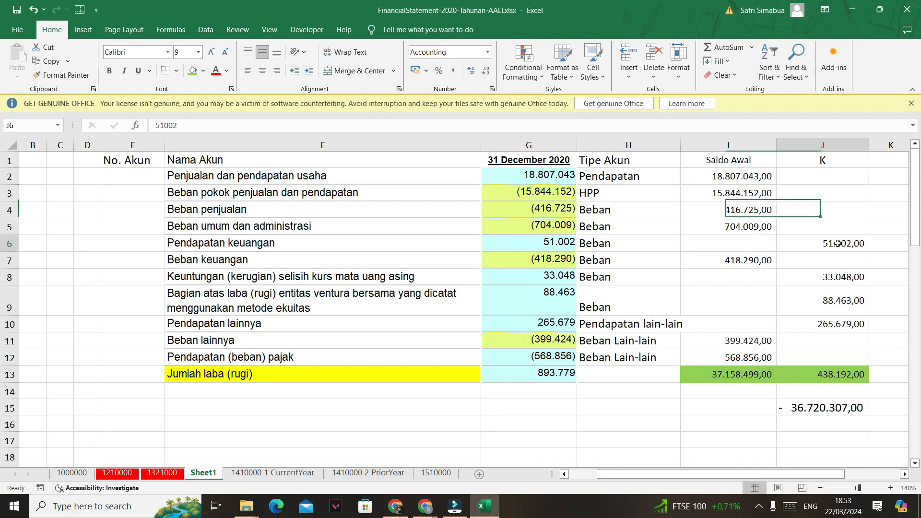
left_click(745, 246)
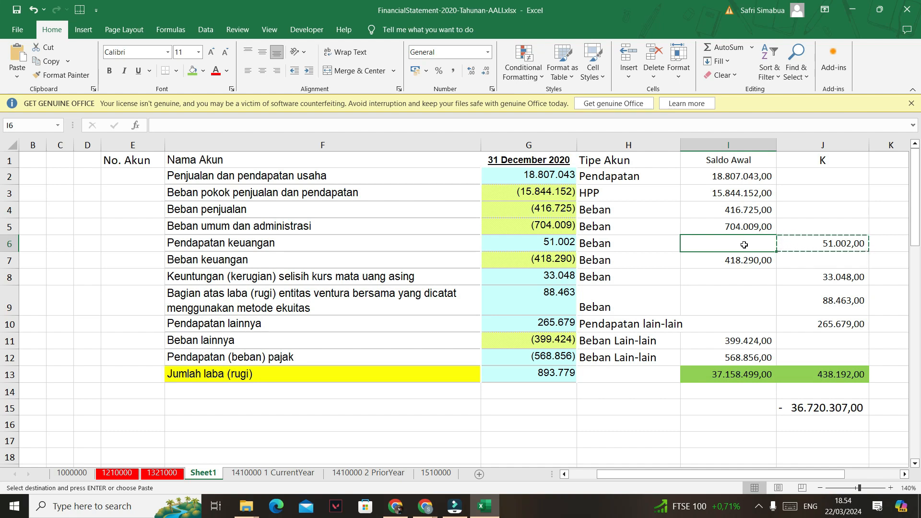
key("ctrl+z")
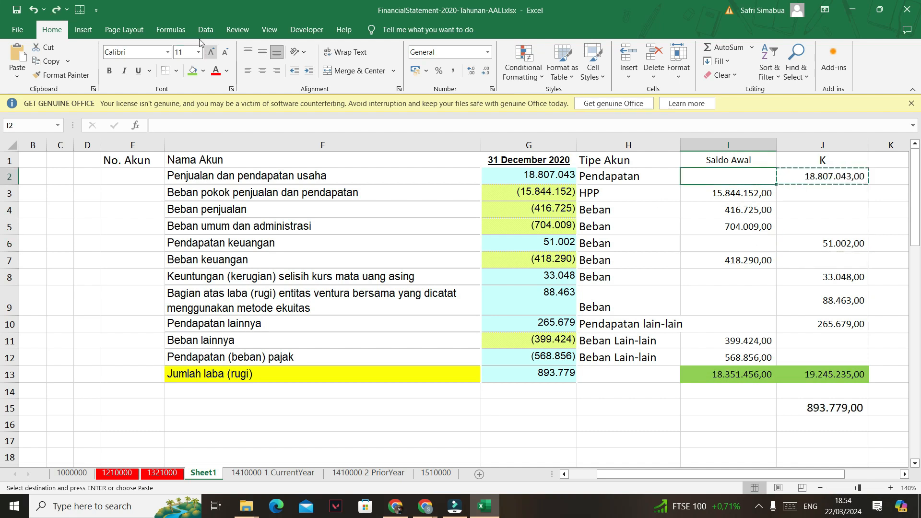
left_click(56, 9)
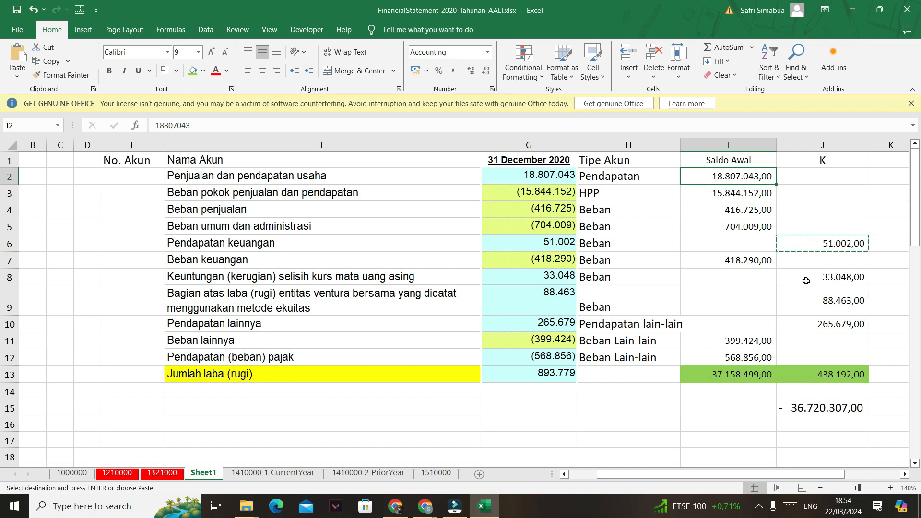
left_click(801, 298)
Move the Pendapatan keuangan amount from J6 to I6 and make it negative, -51002.
left_click(842, 243)
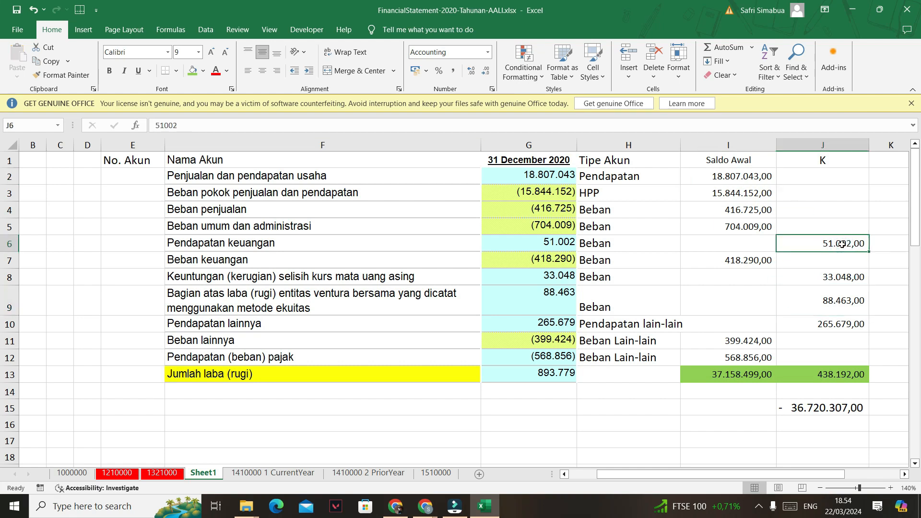
left_click_drag(842, 244, 766, 243)
left_click(150, 125)
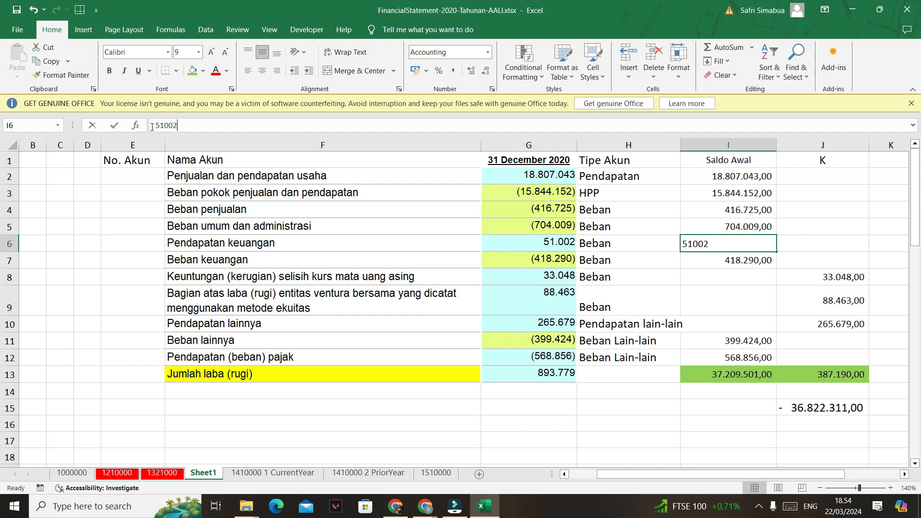
type("-")
key("Return")
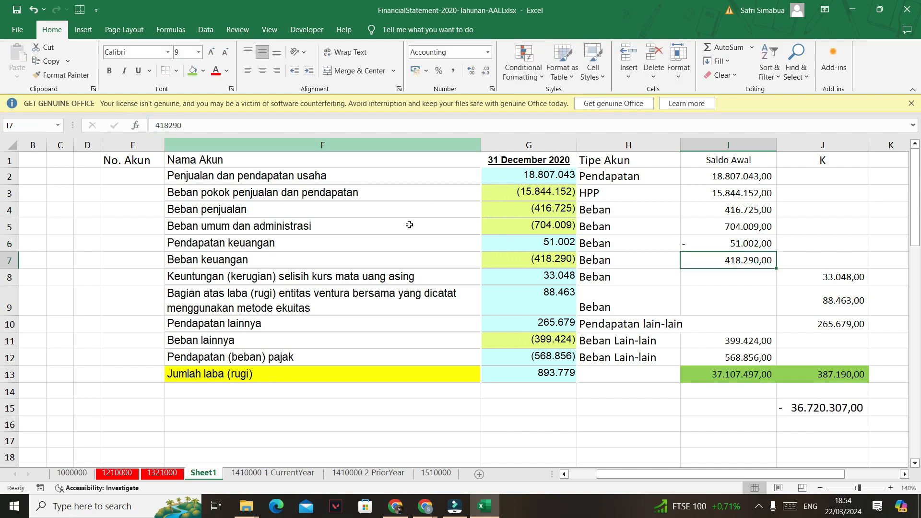
left_click(213, 237)
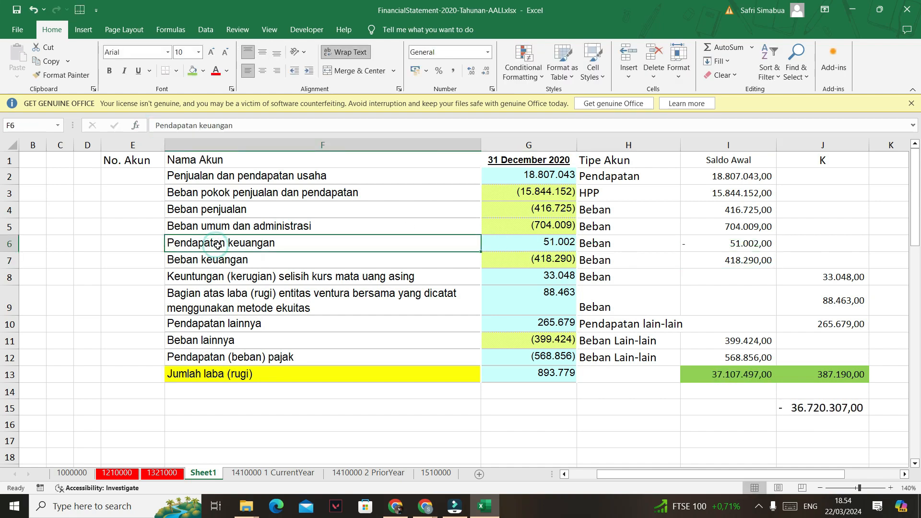
Move the foreign exchange gain amount from J8 to I8 and make it negative, -33048.
left_click(608, 281)
left_click(851, 276)
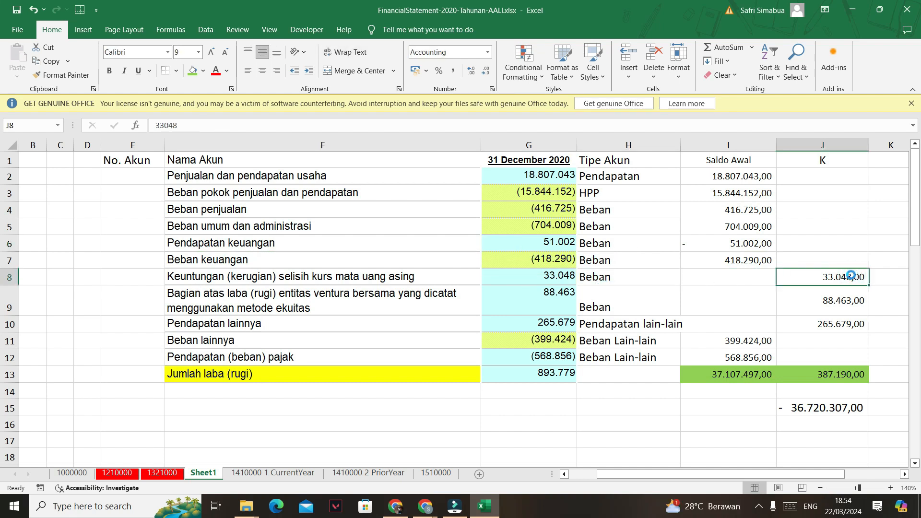
left_click_drag(777, 278, 758, 280)
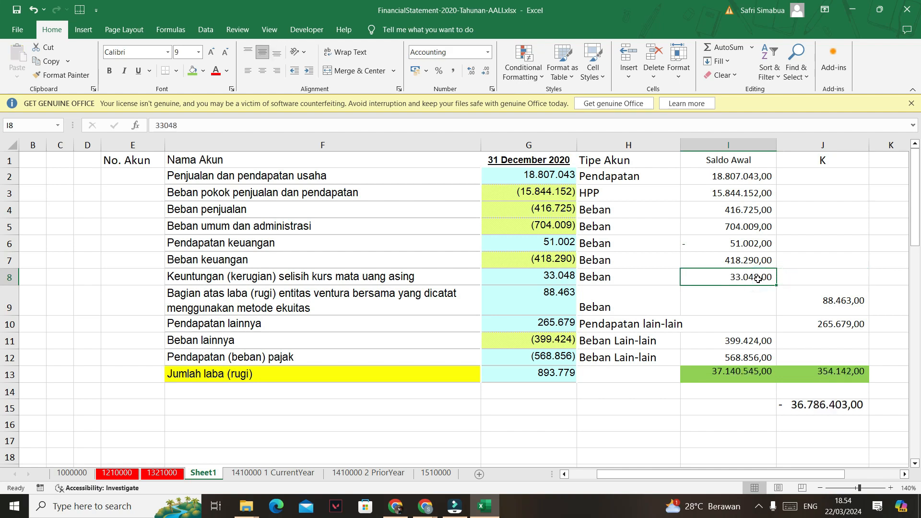
left_click(159, 124)
type("-")
key("Return")
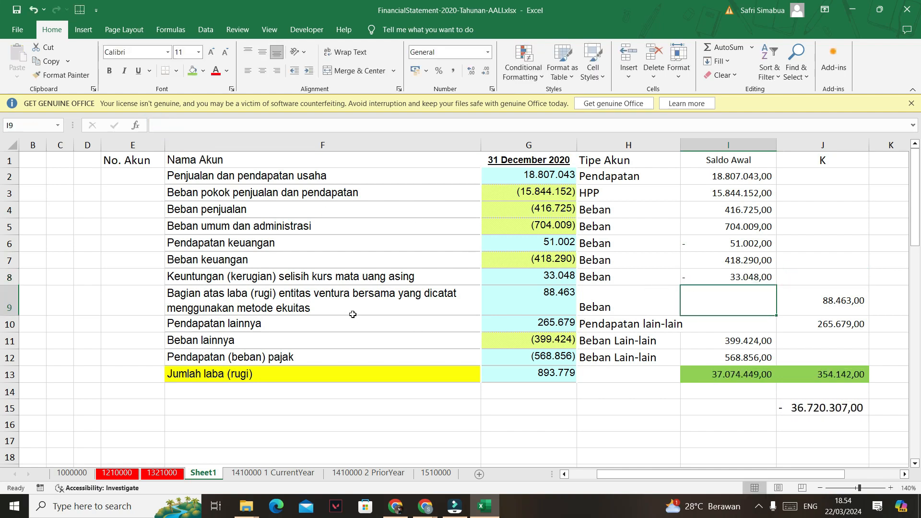
Move the joint venture profit share amount from J9 to I9 and make it negative, -88463.
left_click(839, 301)
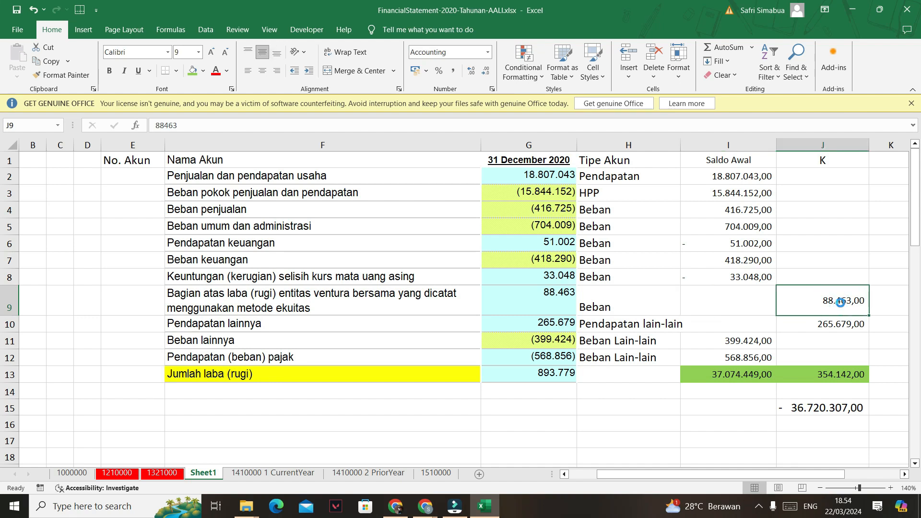
mouse_move(778, 302)
left_mouse_down()
mouse_move(704, 301)
mouse_move(763, 301)
left_mouse_up()
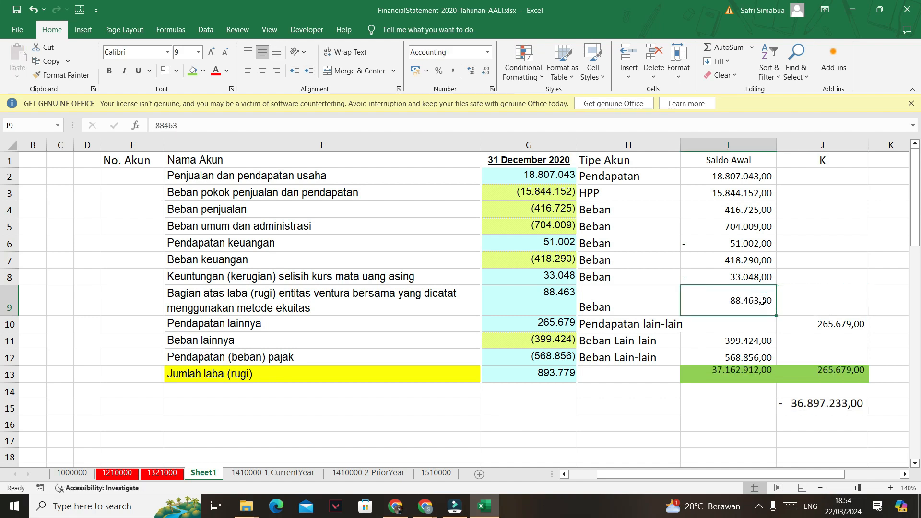
left_click(153, 121)
type("-")
key("Return")
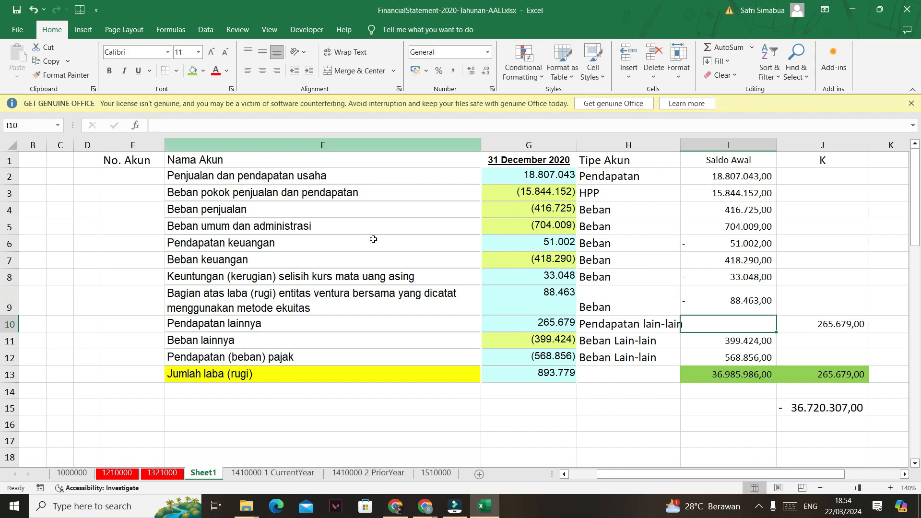
Move the Pendapatan lainnya amount from J10 to I10 under Saldo Awal, keeping it positive.
left_click(855, 324)
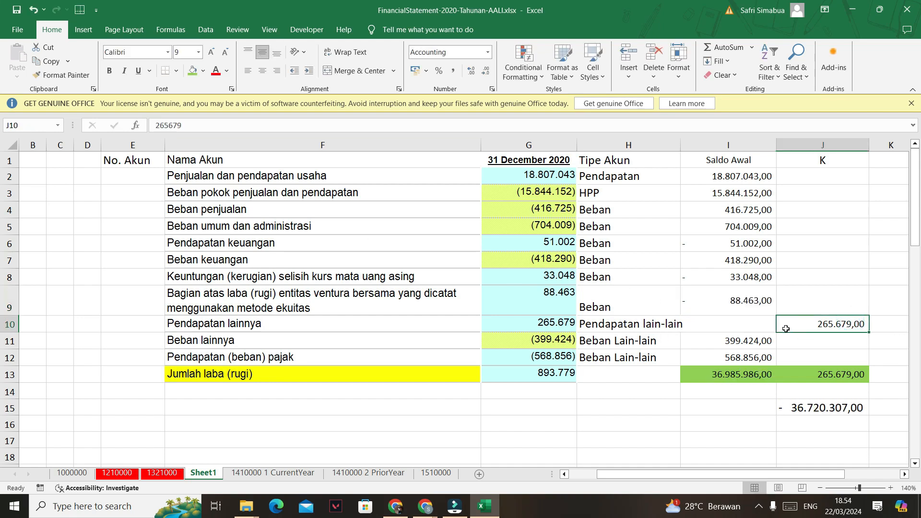
left_click(649, 327)
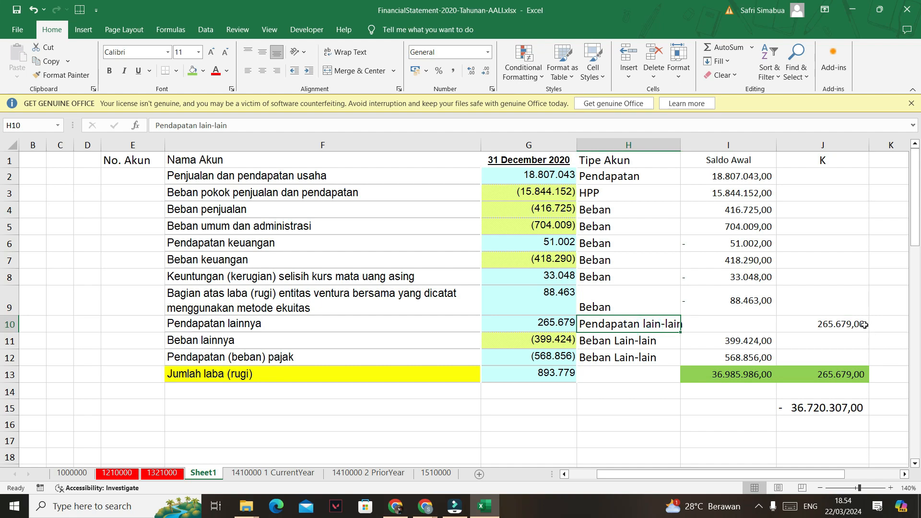
left_click(830, 328)
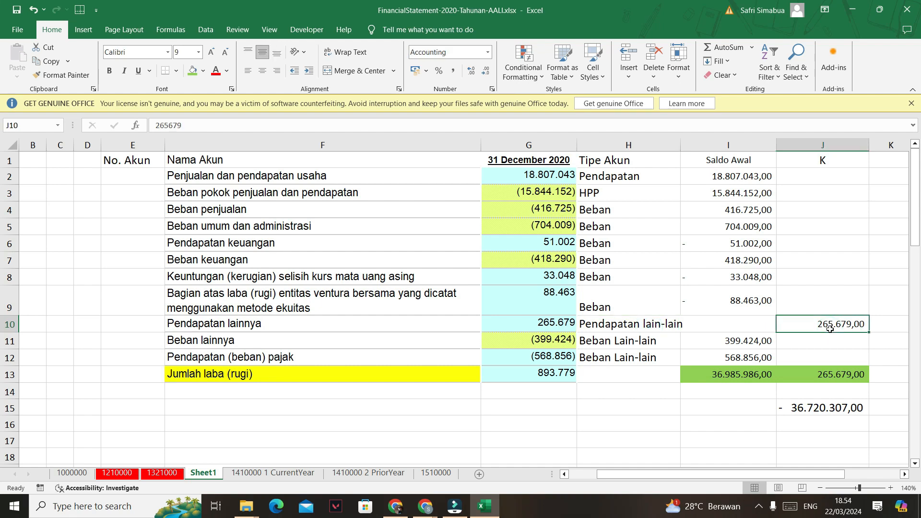
key("ctrl+c")
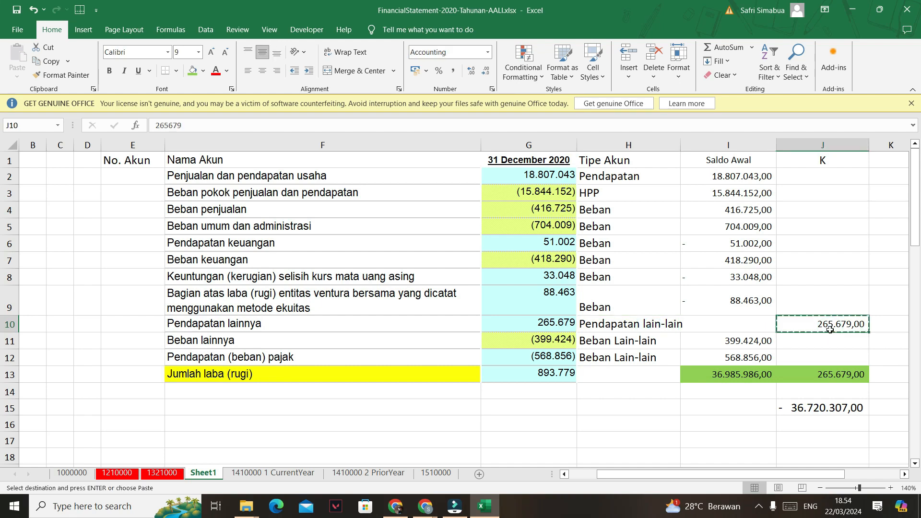
left_click(745, 328)
key("ctrl+v")
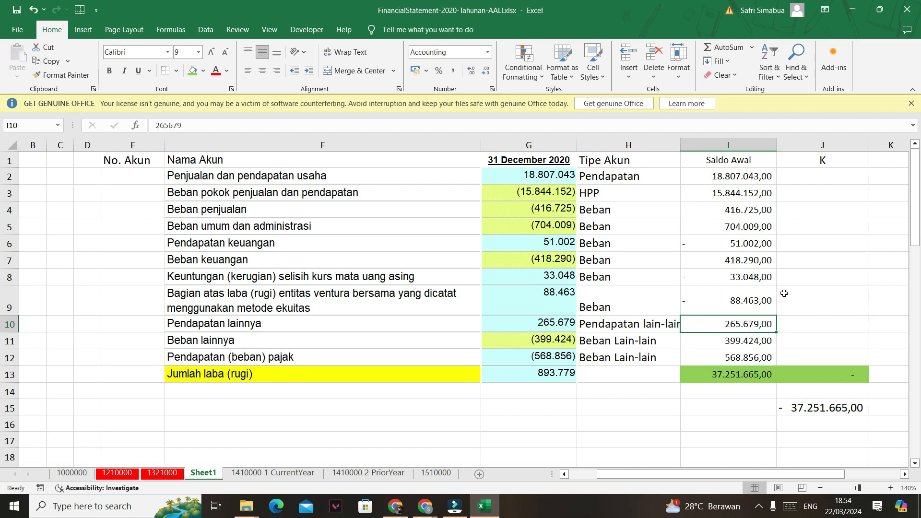
left_click(818, 295)
Delete column G, which holds the 31 December 2020 figures.
left_click(620, 346)
left_click(622, 358)
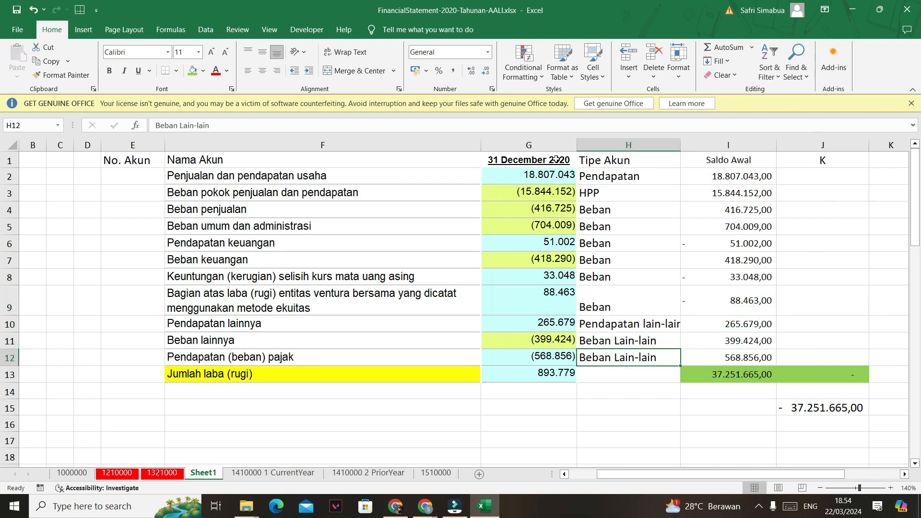
left_click(536, 146)
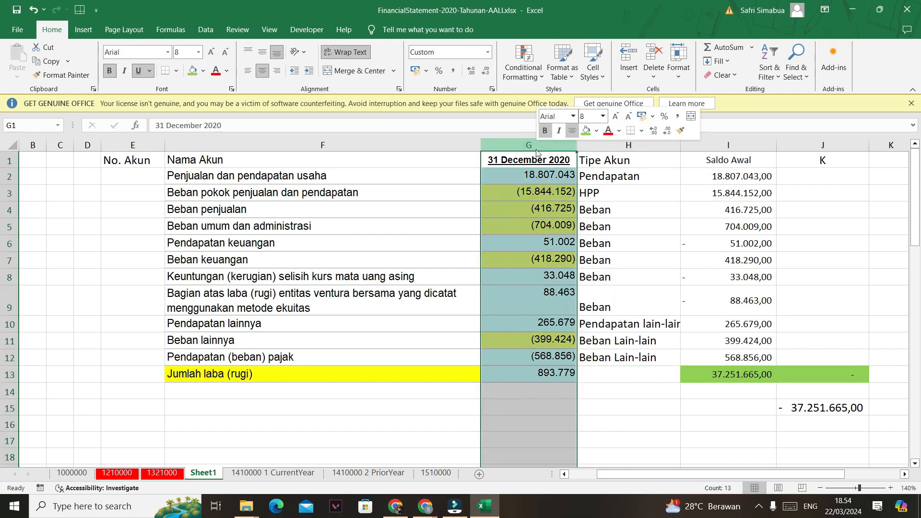
right_click(536, 147)
left_click(572, 268)
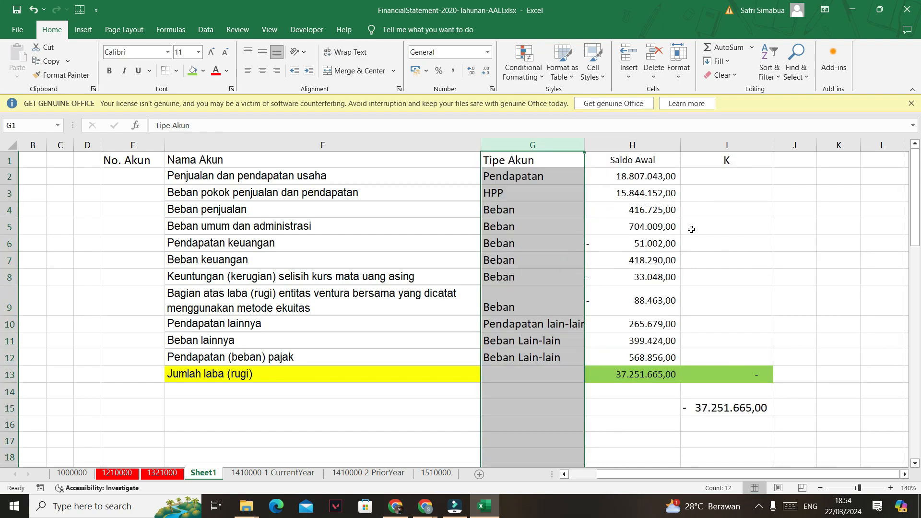
Delete columns I and J beside the Saldo Awal column.
left_click_drag(695, 145, 797, 145)
right_click(748, 152)
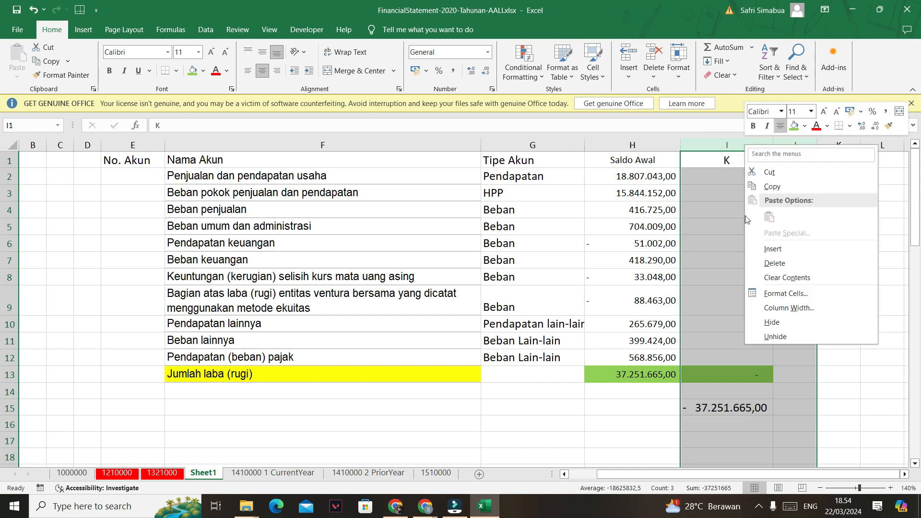
left_click(764, 263)
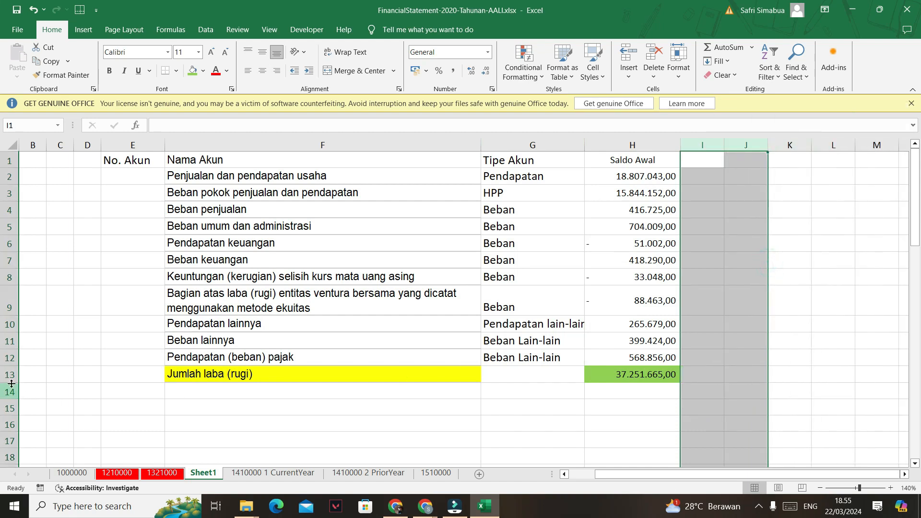
Delete rows 13 to 16, including the Jumlah laba (rugi) total row.
left_click_drag(10, 375, 9, 424)
right_click(10, 407)
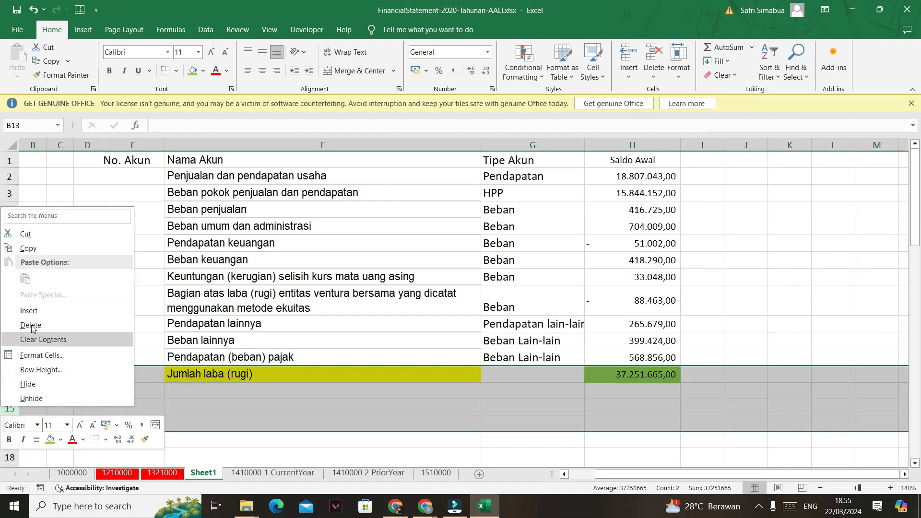
left_click(30, 325)
left_click(273, 300)
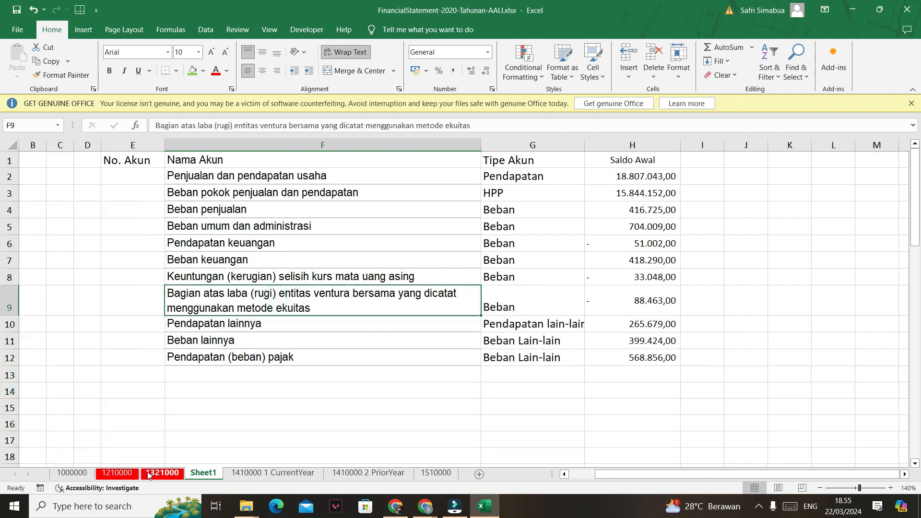
left_click(203, 411)
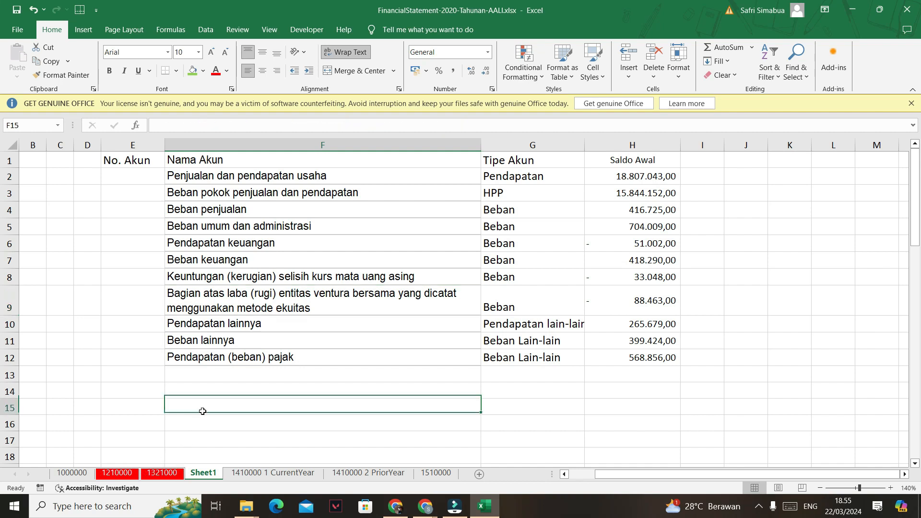
left_click_drag(668, 475, 563, 473)
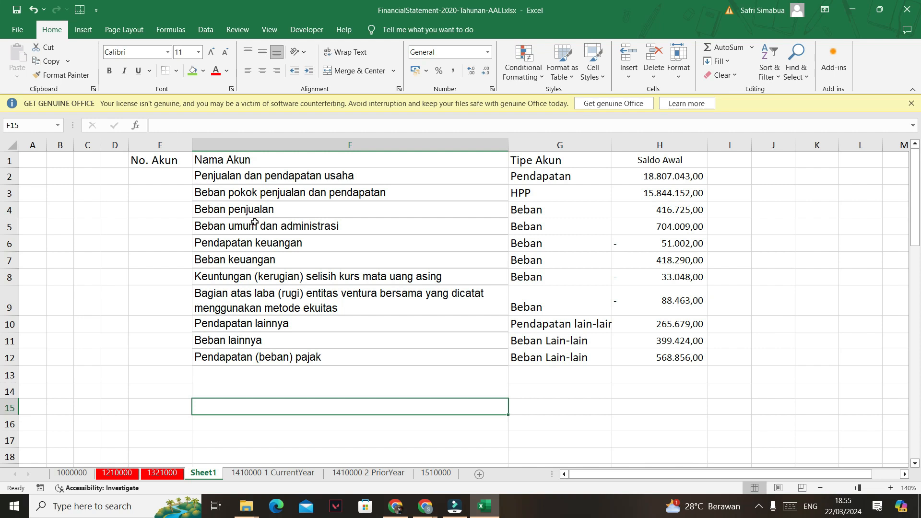
Enter the leading account digits 4 in A2 for the sales revenue row and 5 in A3 for the cost of sales row.
left_click(251, 175)
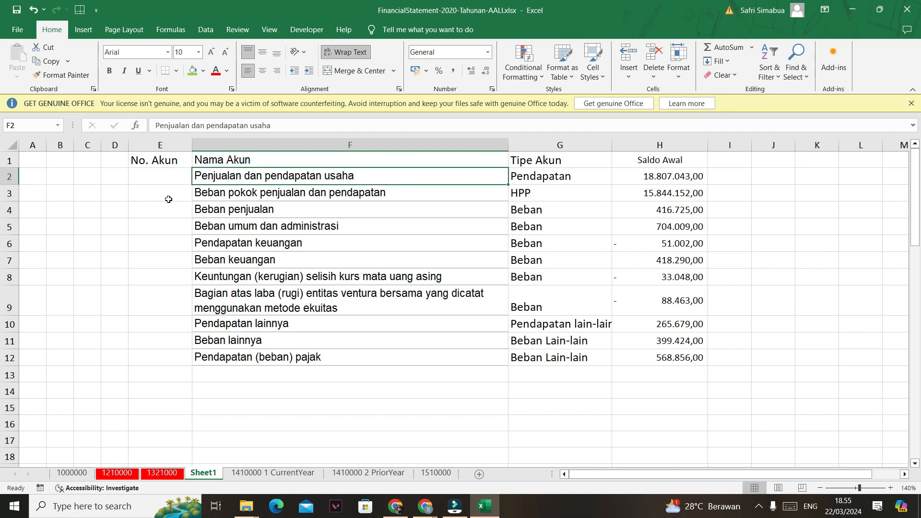
left_click(32, 183)
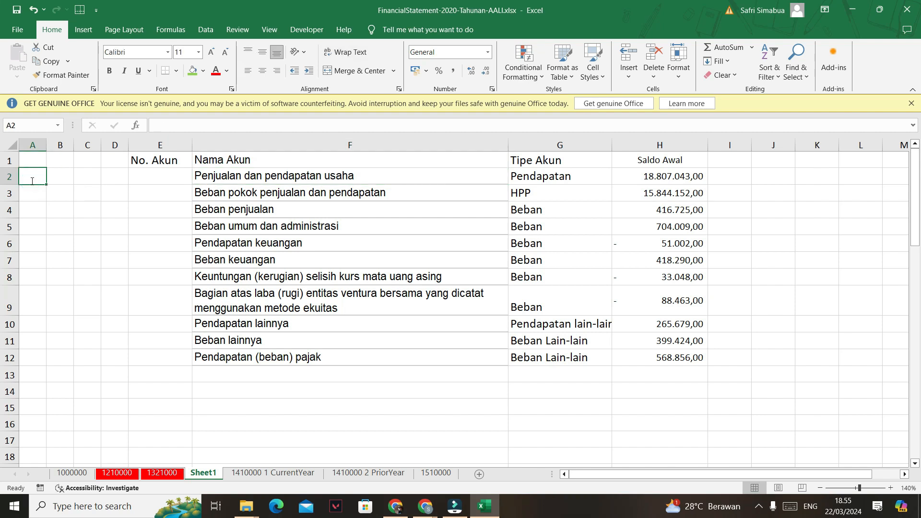
type("4")
left_click(42, 192)
type("5")
Fill A4 to A9 with the leading digit 6 for the Beban accounts.
left_click(50, 219)
left_click_drag(41, 206, 33, 277)
type("6")
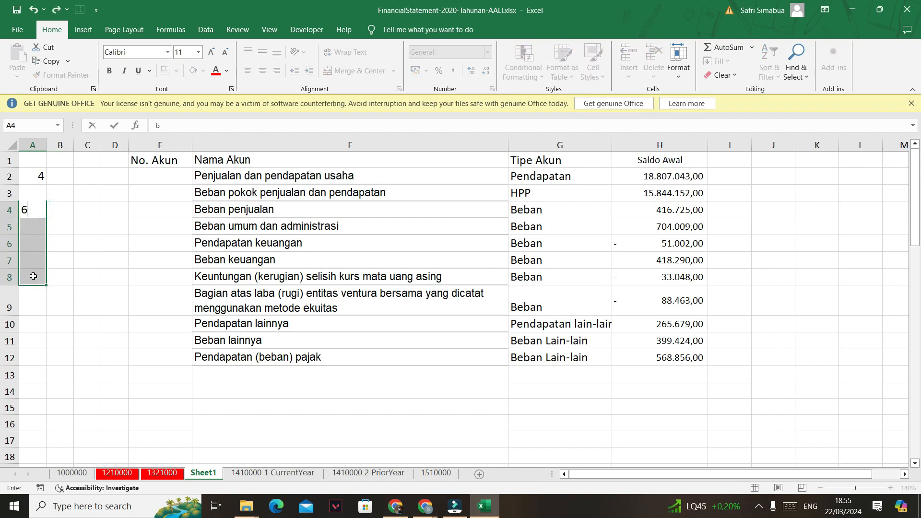
key("ctrl+Return")
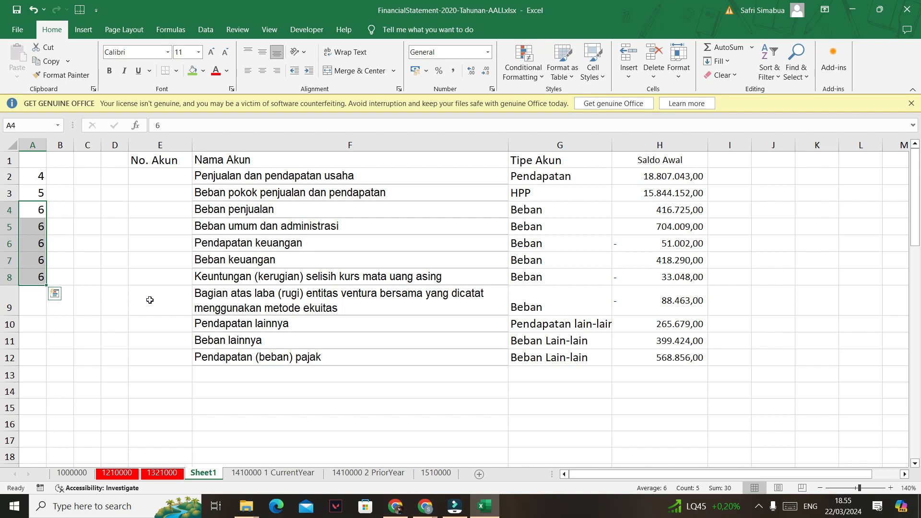
left_click(235, 303)
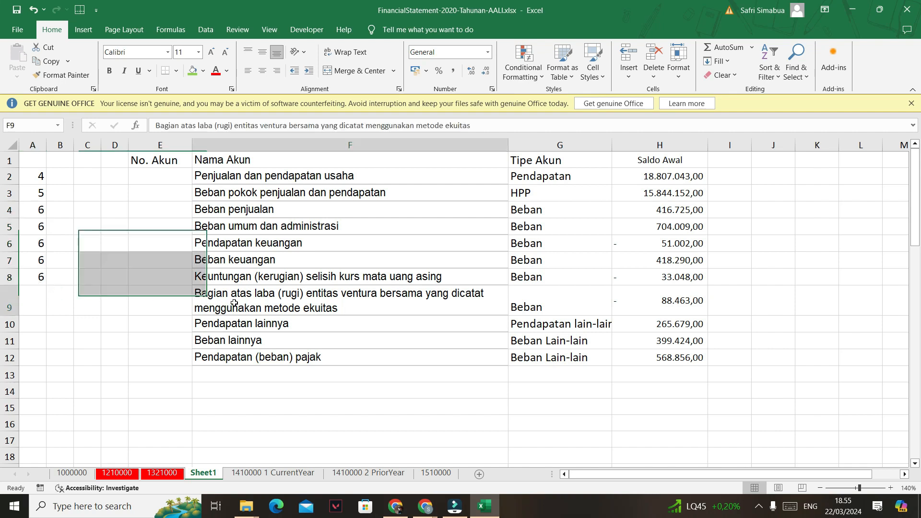
left_click(41, 301)
type("6")
left_click(223, 336)
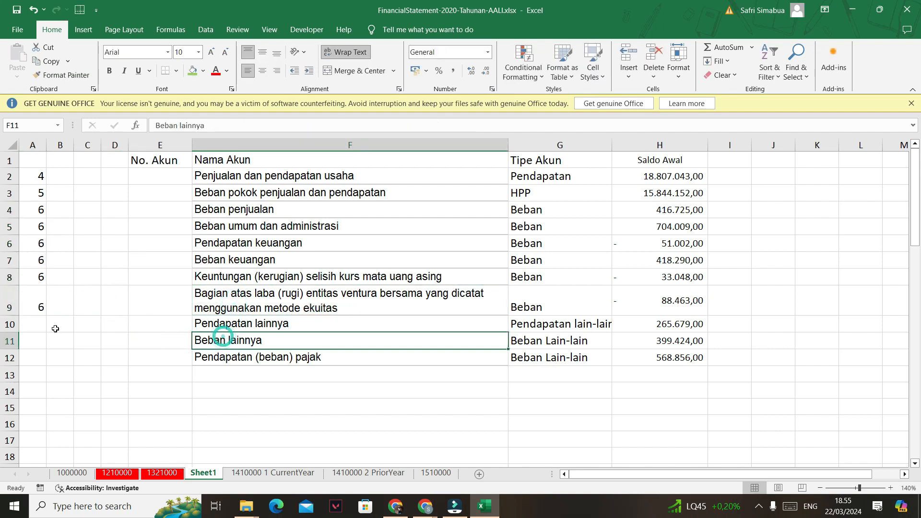
Enter the leading digit 7 in A10 for Pendapatan lainnya and 8 in A11 and A12 for the Beban Lain-lain accounts.
left_click(28, 325)
type("7")
left_click(108, 370)
left_click(34, 342)
left_click(38, 357)
type("8")
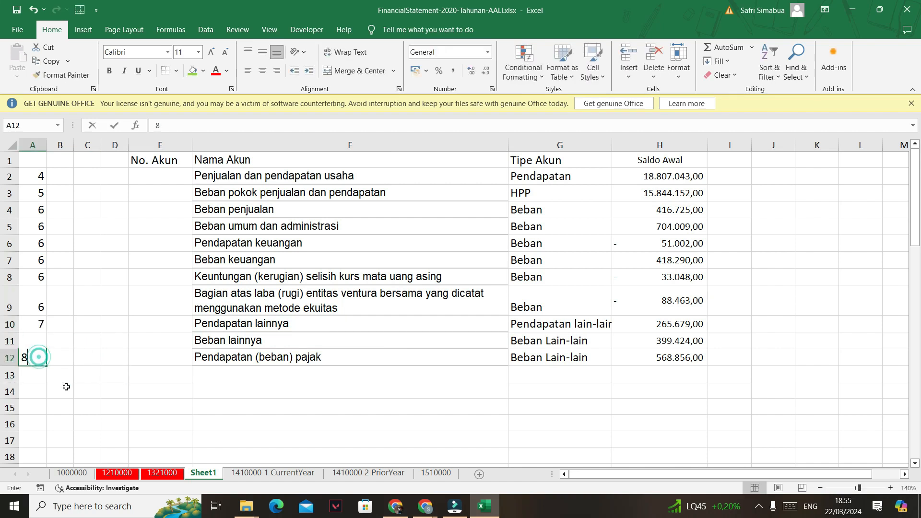
left_click(64, 387)
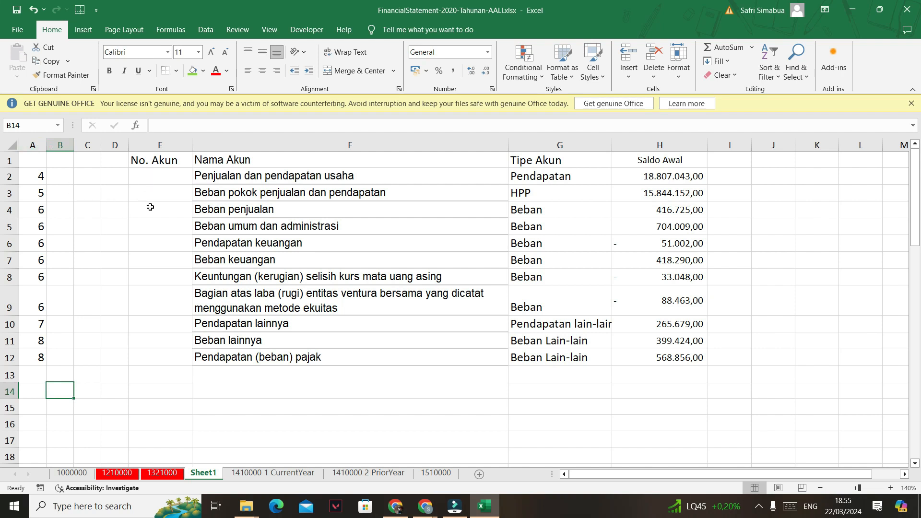
Fill B2 to D2 with 0 as the following account number digits.
left_click(43, 176)
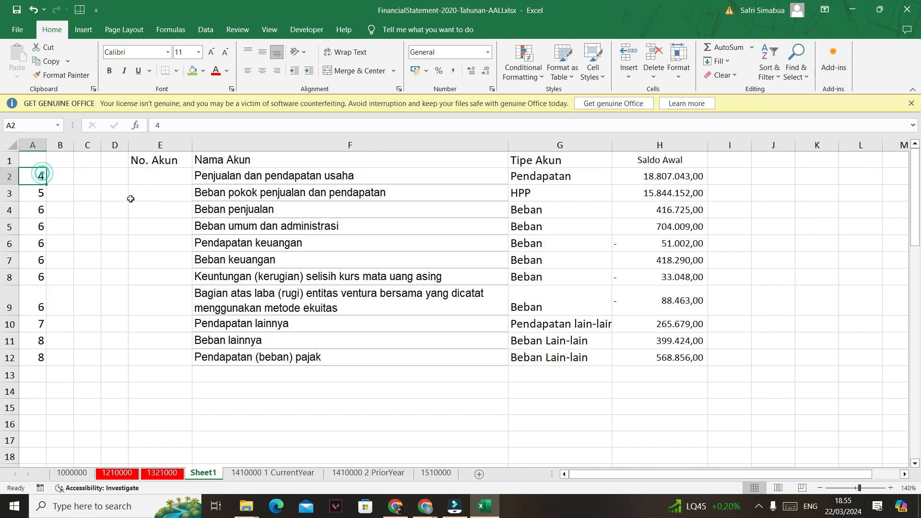
left_click(37, 193)
left_click_drag(56, 175, 119, 172)
type("0")
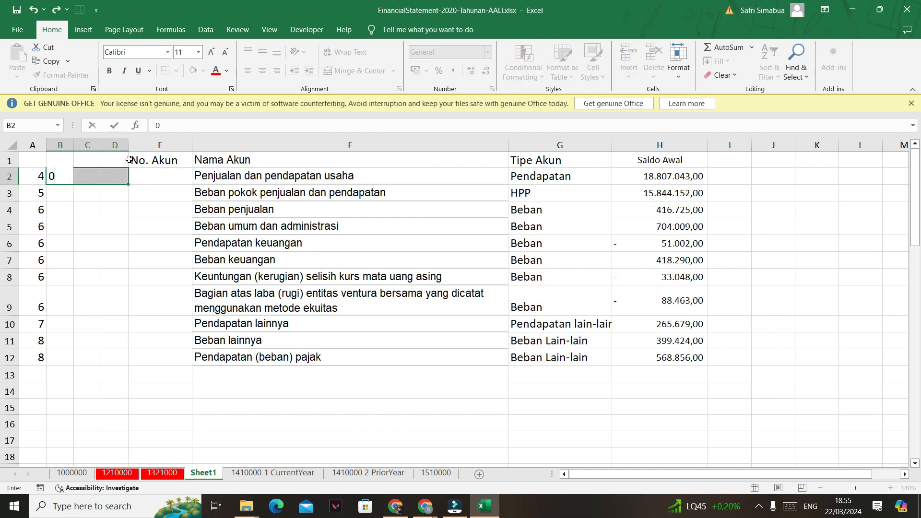
key("ctrl+Return")
left_click(160, 259)
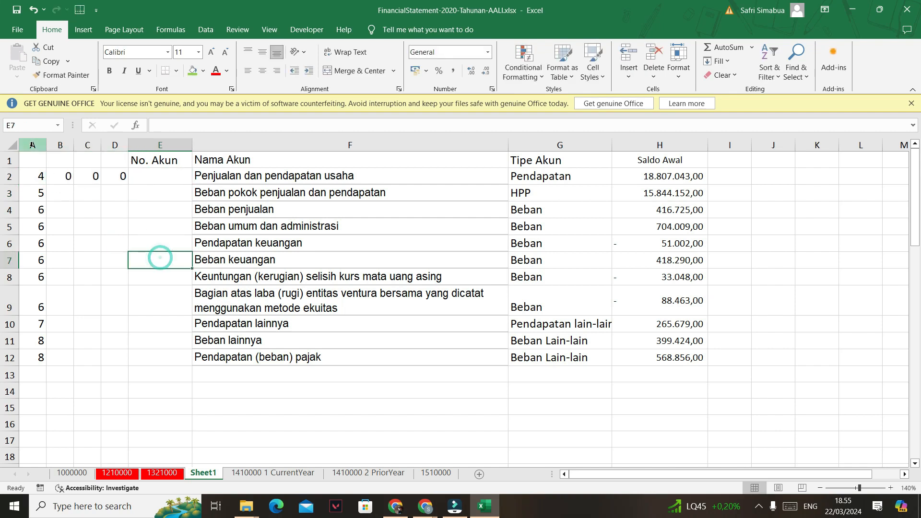
Try centering the contents of columns A to D.
left_click_drag(34, 144, 115, 144)
left_click(259, 70)
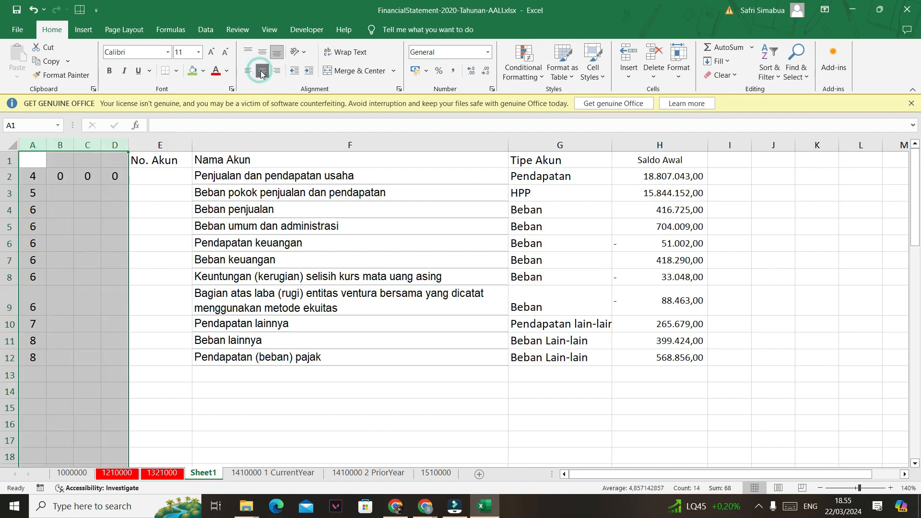
Build the first No. Akun value in E2 by joining the digits with the formula =A2&B2&C2&D2.
left_click(152, 178)
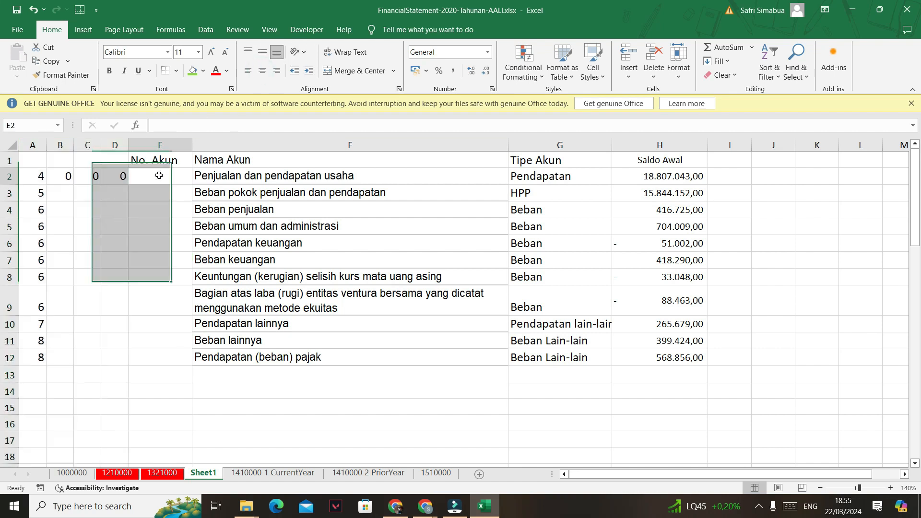
type("=")
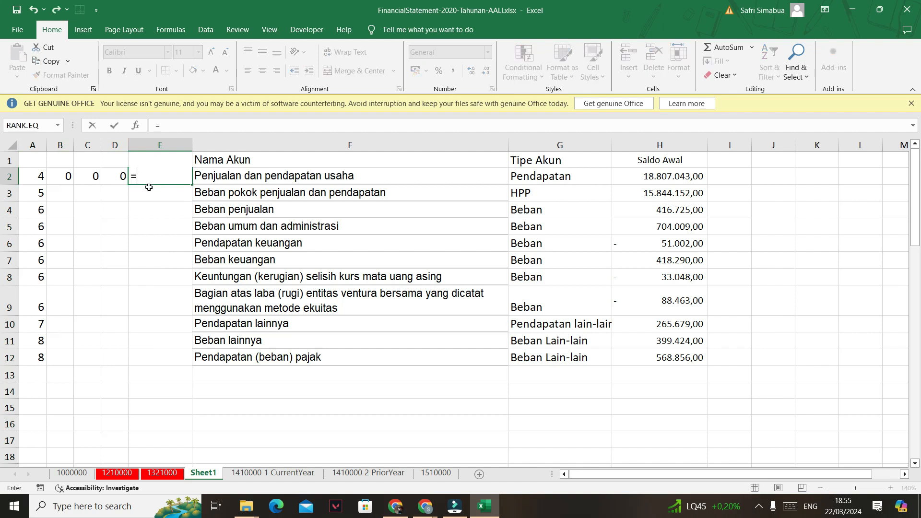
left_click(29, 178)
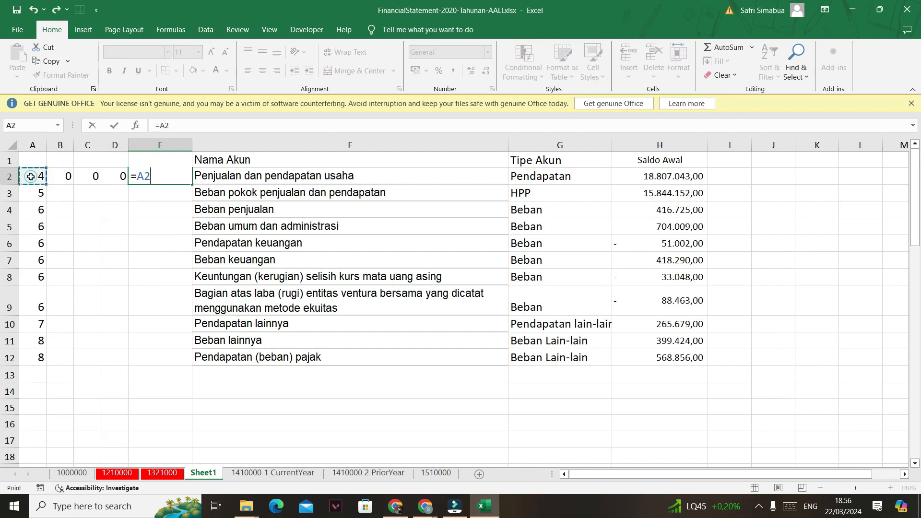
type("&")
left_click(57, 179)
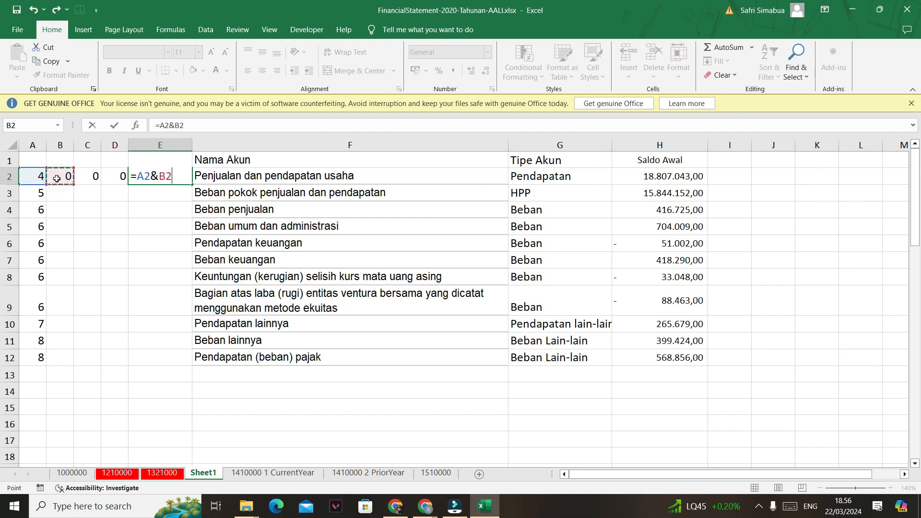
type("&")
left_click(90, 177)
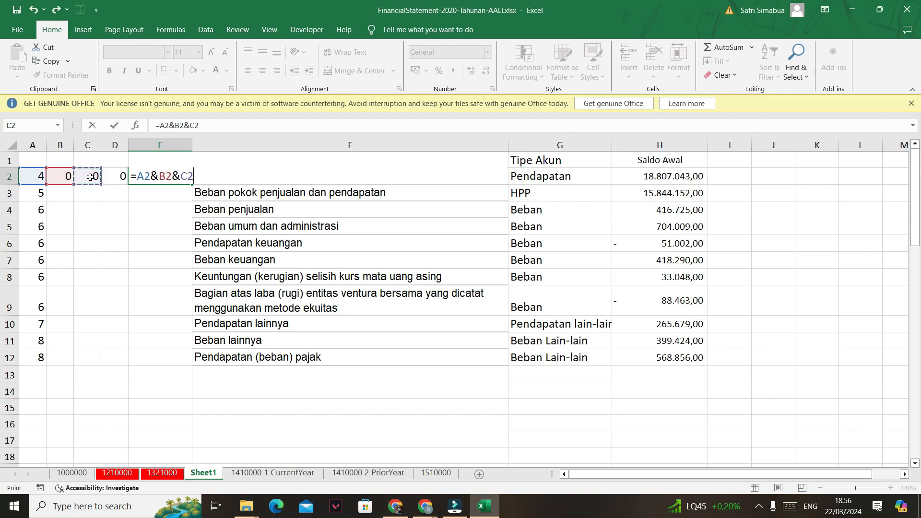
type("&")
left_click(110, 179)
key("Return")
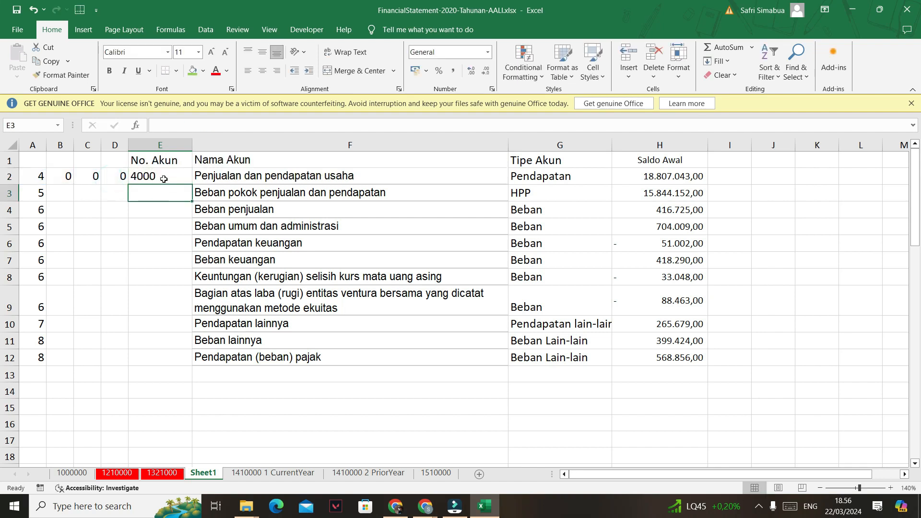
Insert a column before No. Akun and enter 0 in its cell E2 as a fifth digit.
left_click(156, 144)
right_click(154, 146)
left_click(182, 250)
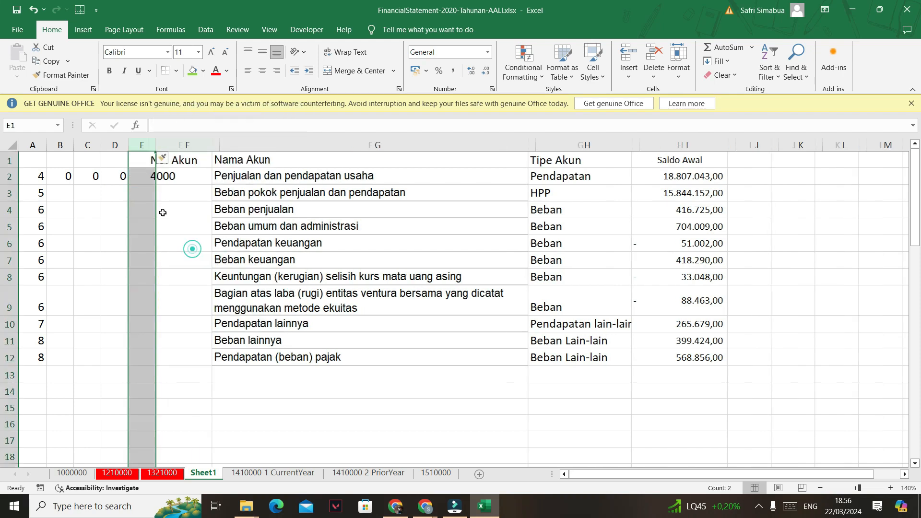
left_click(141, 178)
type("0")
left_click(197, 230)
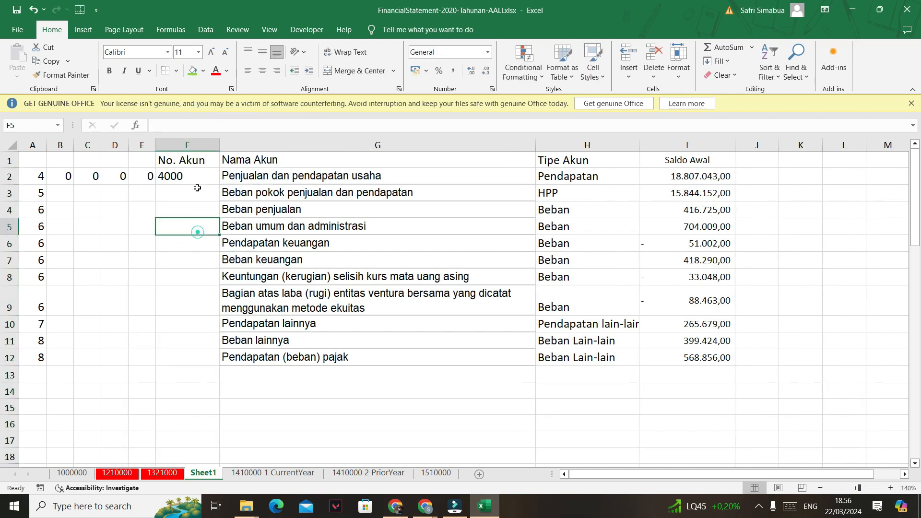
Extend the No. Akun formula in F2 to =A2&B2&C2&D2&E2 and fill it down to F12.
left_click(182, 181)
left_click(227, 126)
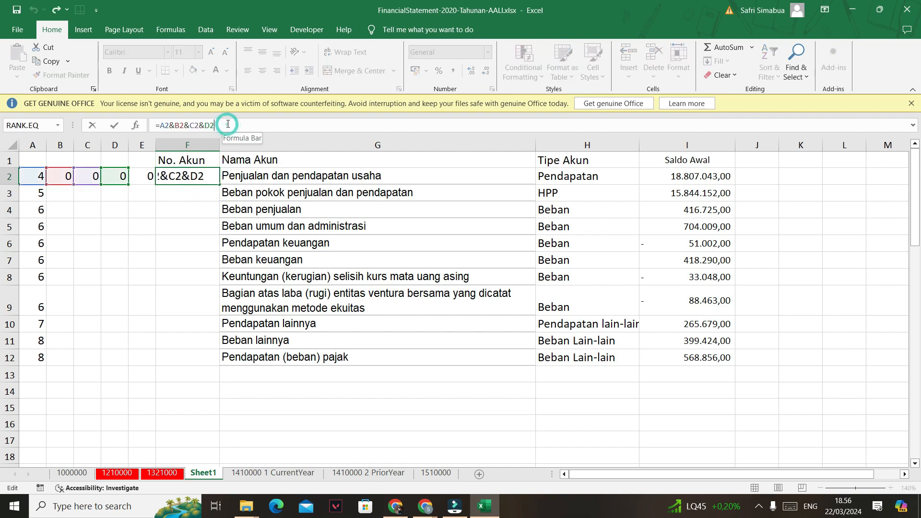
type("&")
left_click(142, 176)
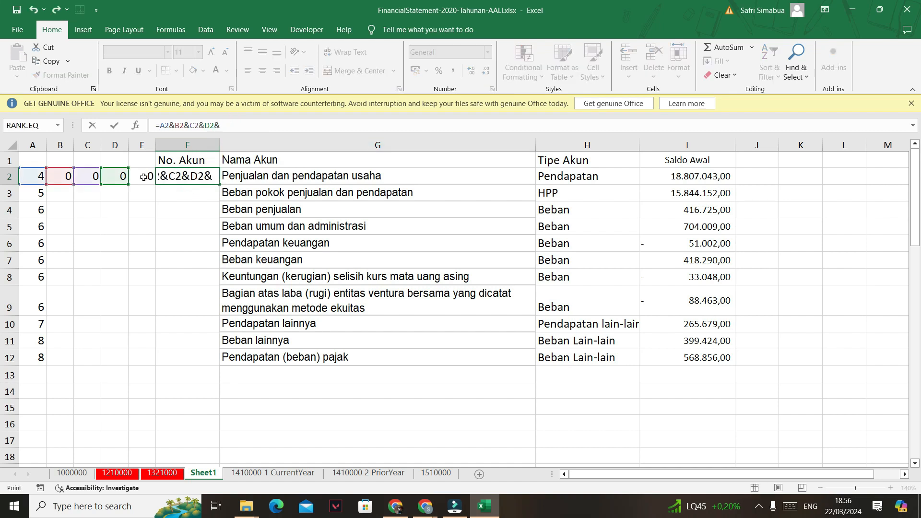
key("Return")
left_click(218, 182)
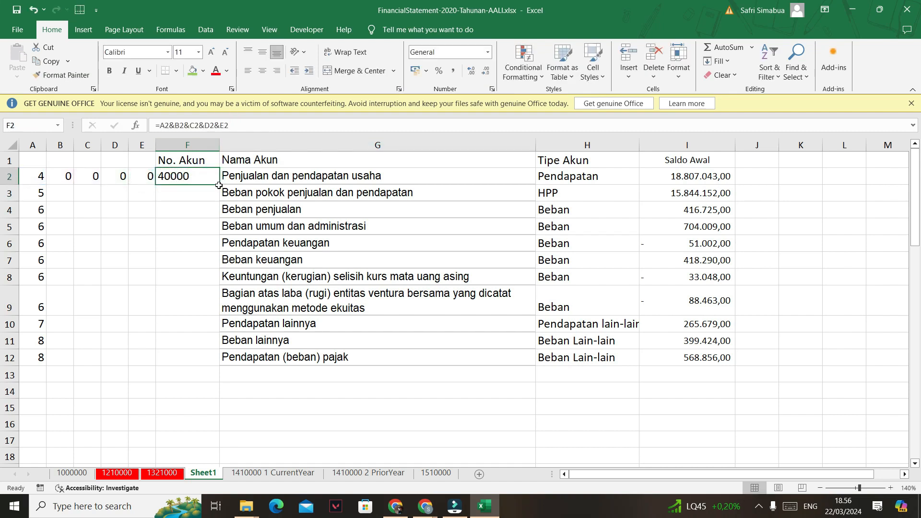
left_click_drag(211, 227, 211, 367)
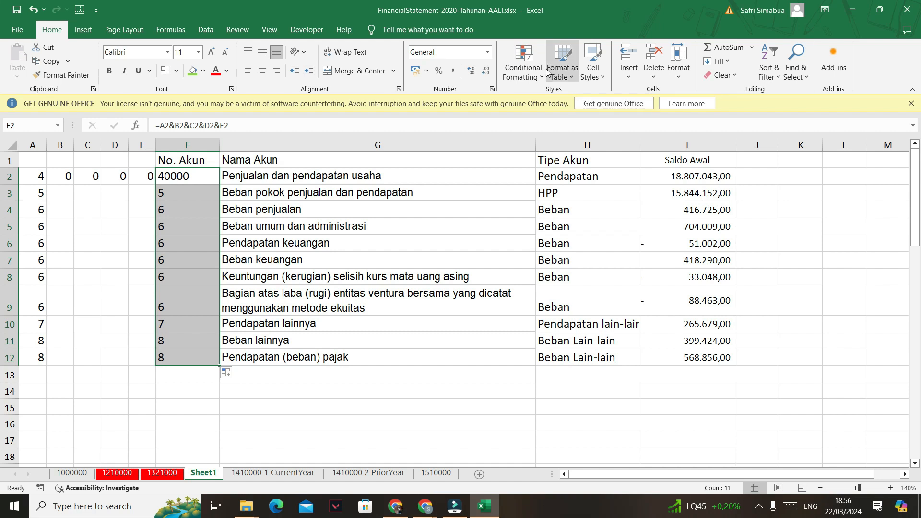
Apply a conditional formatting rule to column F that highlights duplicate account numbers in light red.
left_click(186, 145)
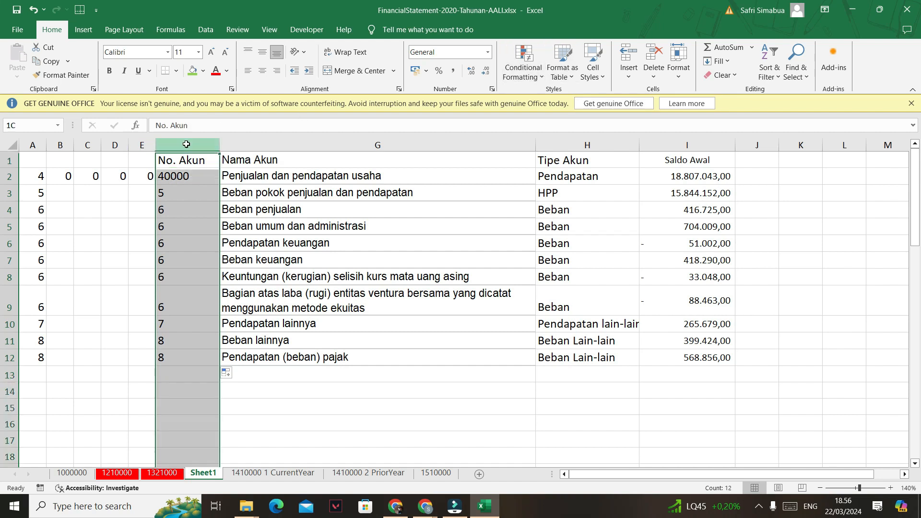
left_click(540, 80)
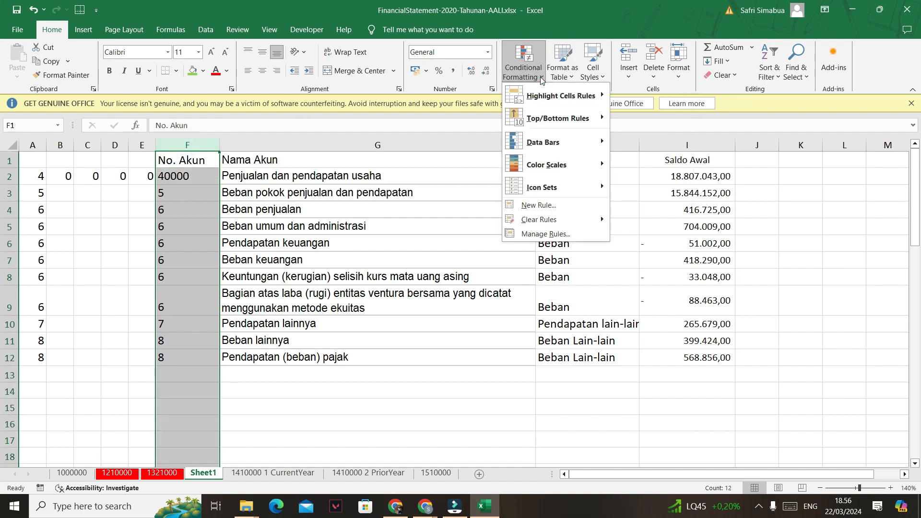
mouse_move(550, 98)
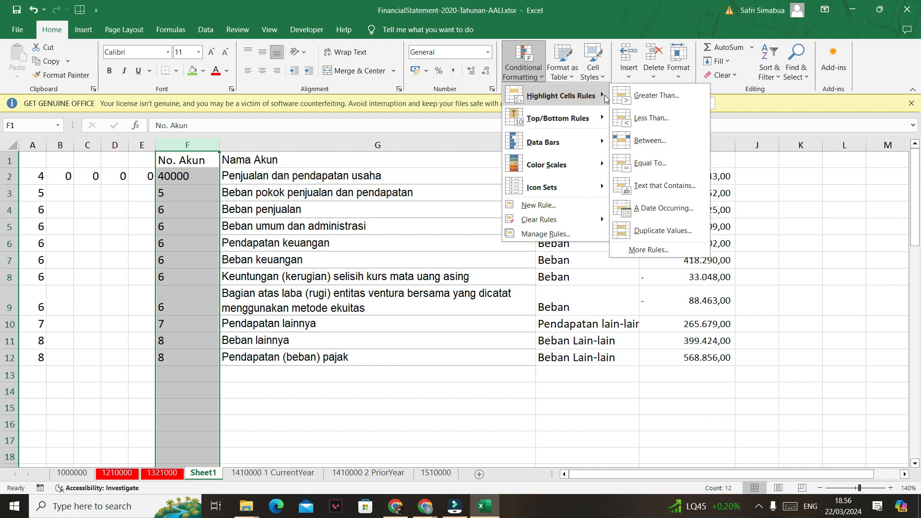
left_click(693, 231)
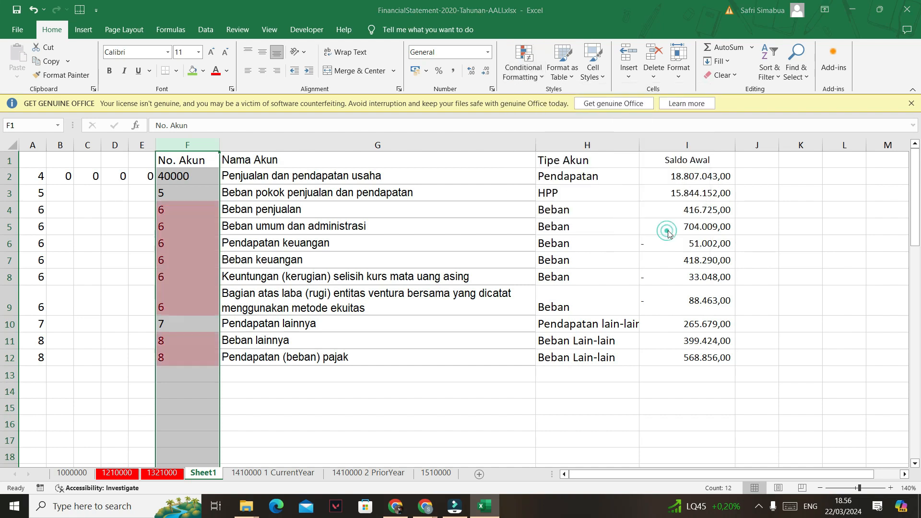
left_click(173, 280)
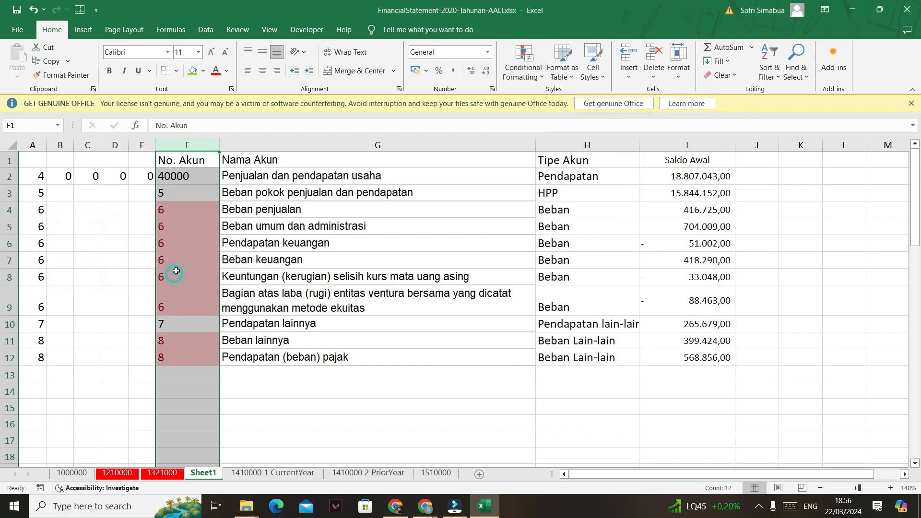
Copy the four zeros from B2:E2 into B3:E3 for the Beban pokok penjualan dan pendapatan account.
left_click_drag(178, 207, 194, 262)
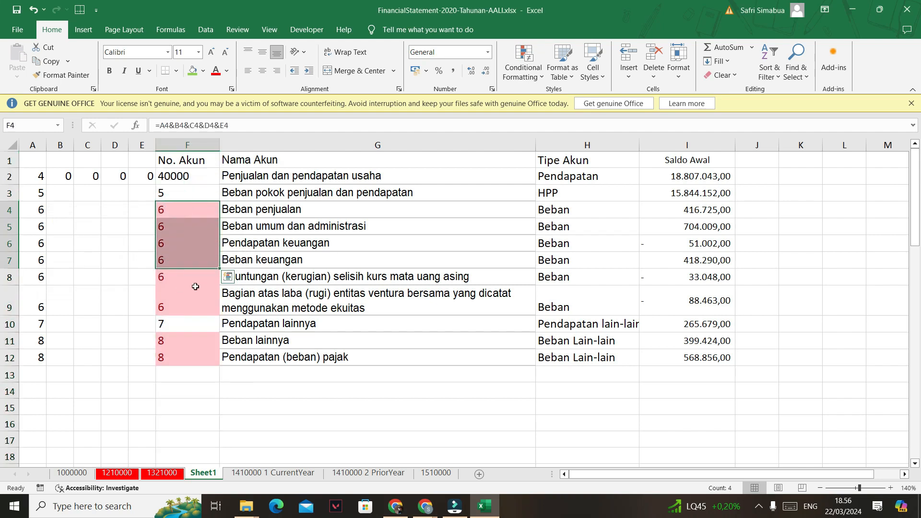
left_click_drag(70, 176, 150, 179)
key("ctrl+c")
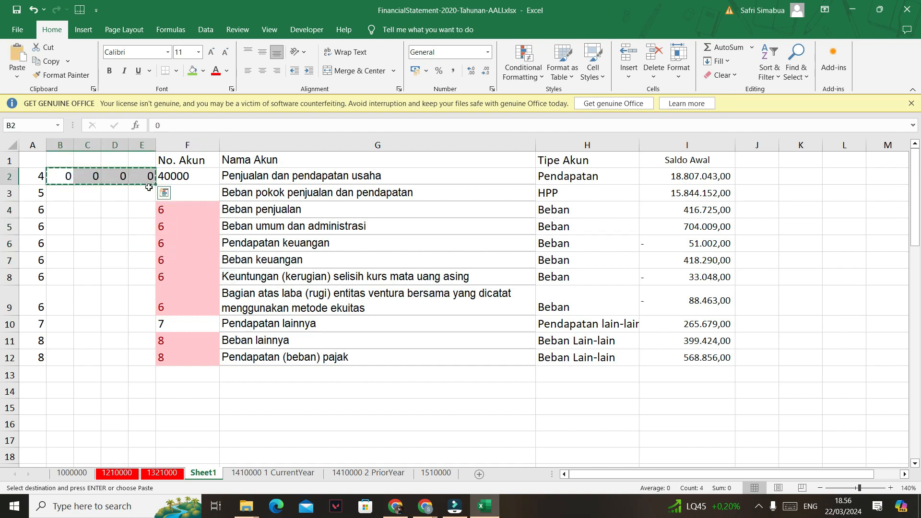
left_click(61, 193)
key("ctrl+v")
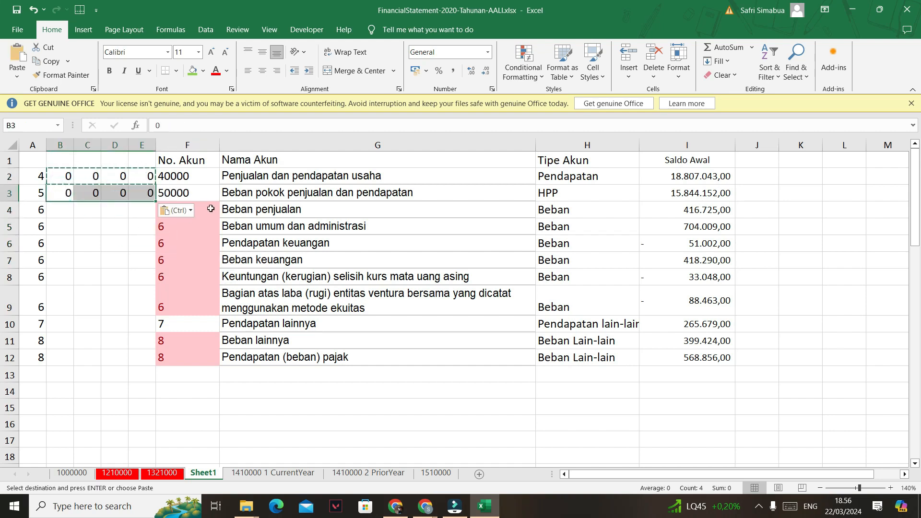
left_click(223, 241)
key("Escape")
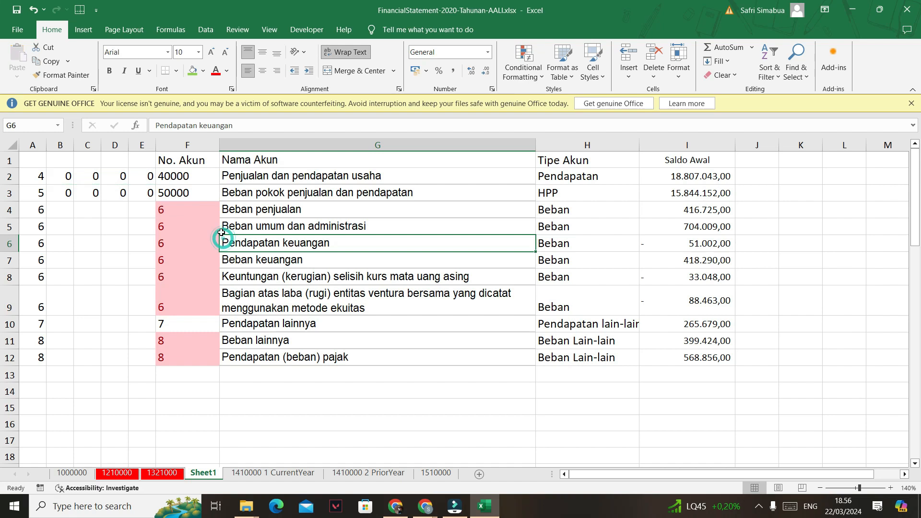
Enter the second digit as 1 in B4 for Beban penjualan and 2 in B5 for Beban umum dan administrasi.
left_click(59, 214)
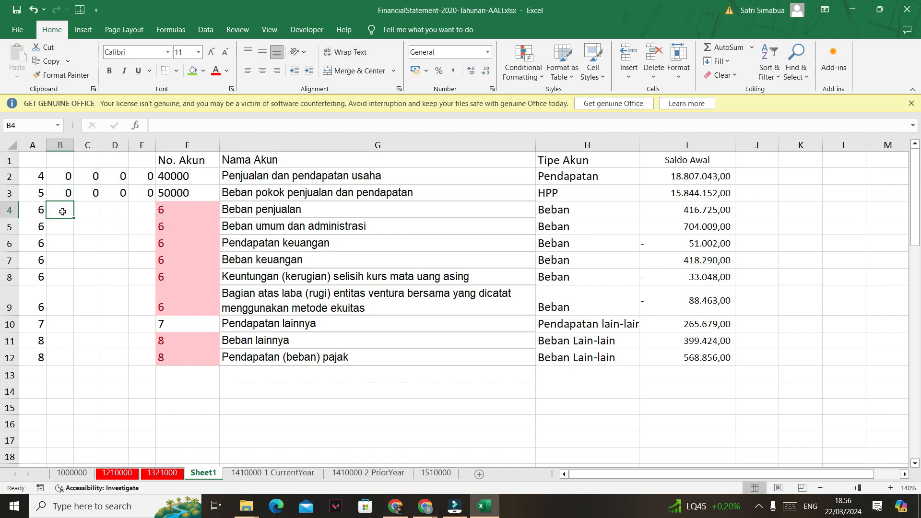
left_click(117, 211)
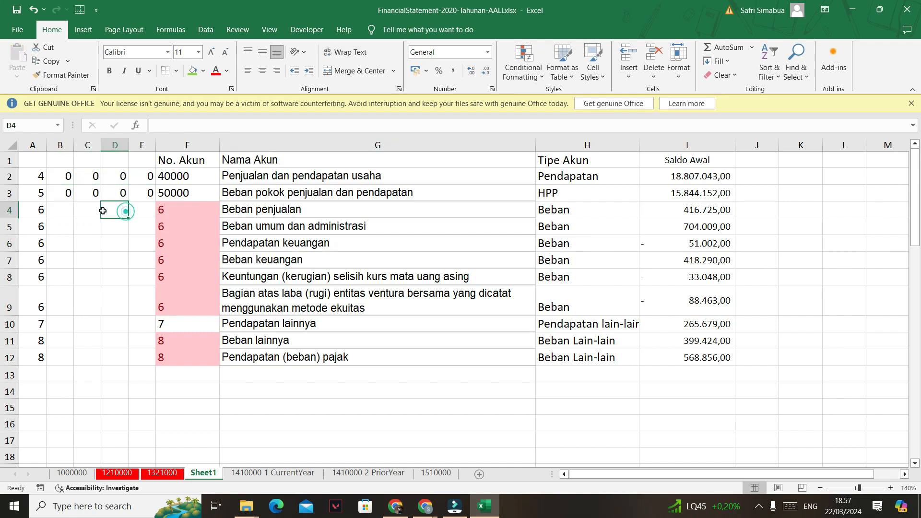
left_click_drag(44, 214, 44, 279)
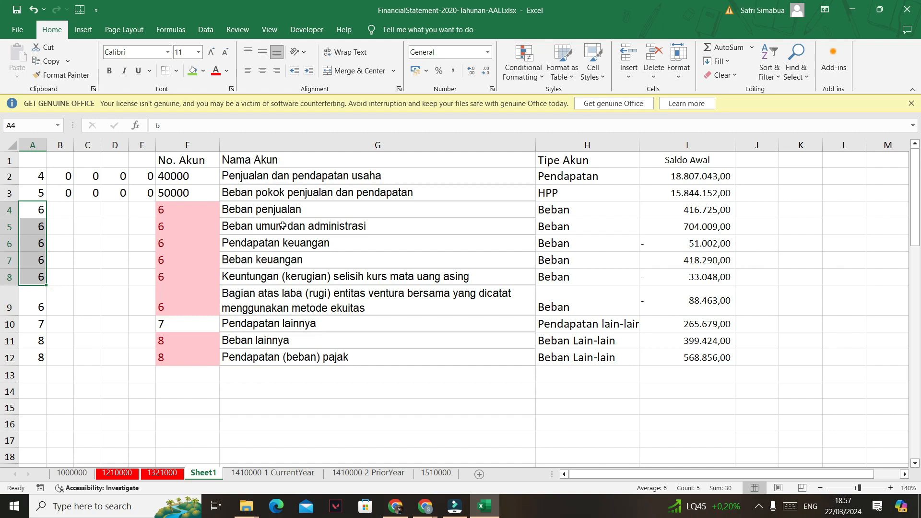
left_click(59, 215)
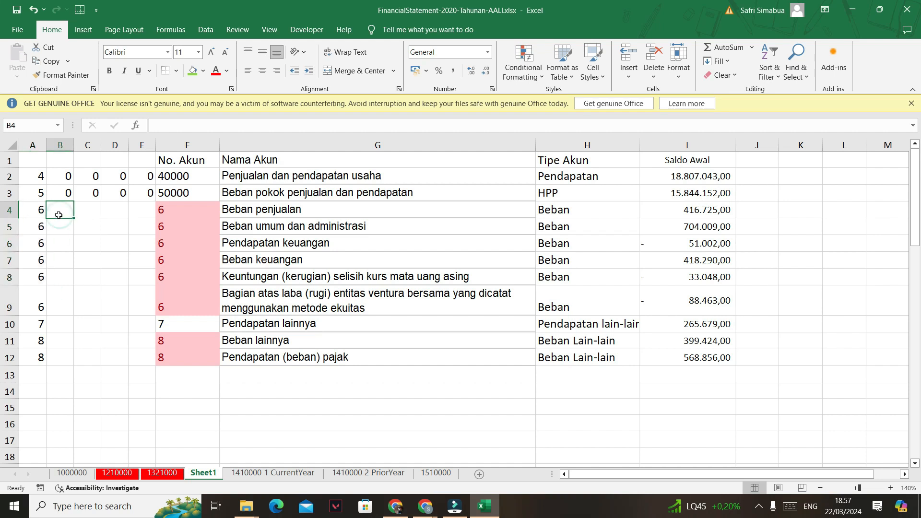
type("1")
key("Return")
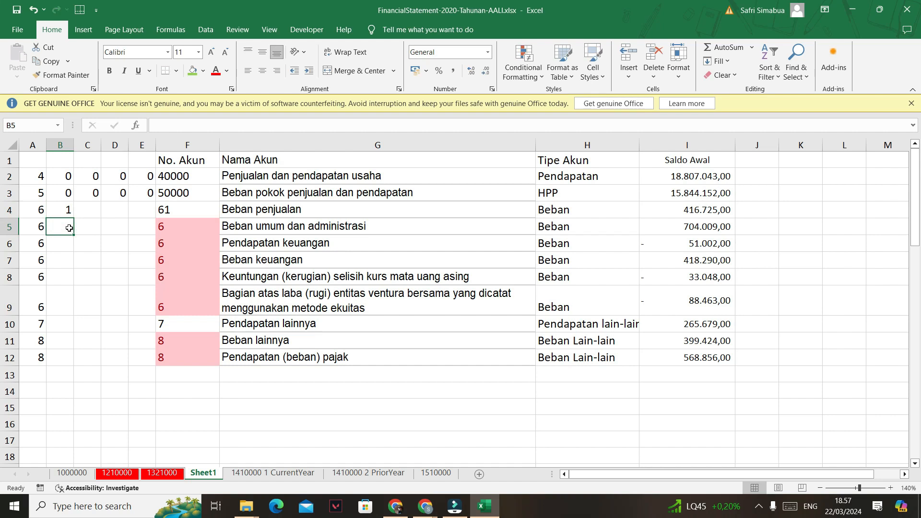
type("2")
key("Return")
left_click(313, 243)
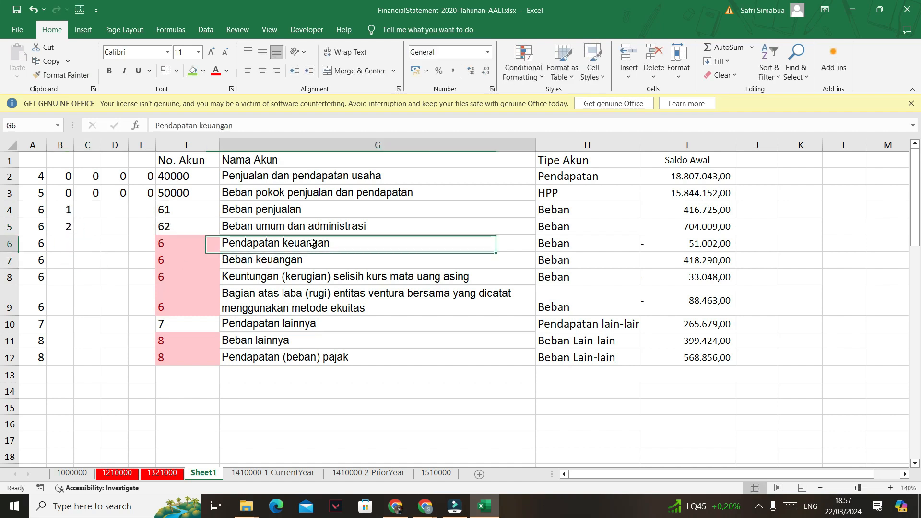
Enter 3 as the second digit in B6, B7 and B8 for the finance and exchange-difference accounts.
left_click(61, 247)
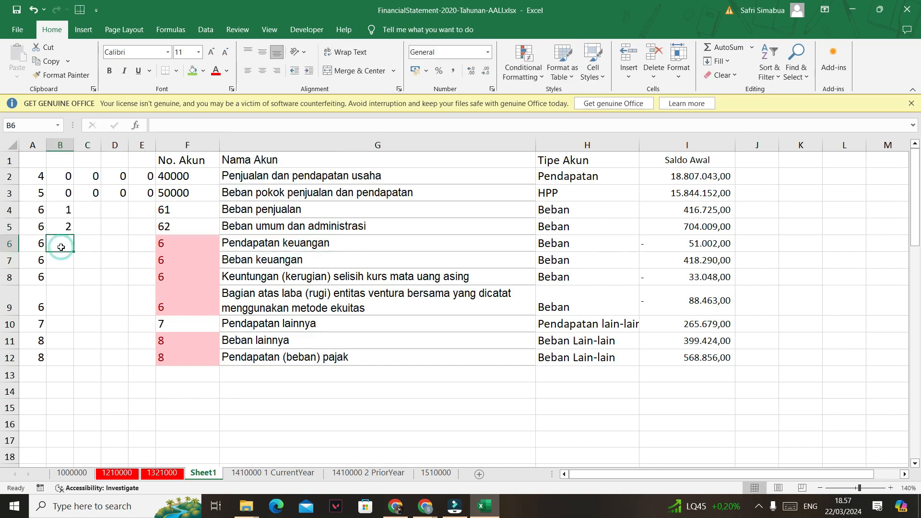
type("3")
key("Return")
left_click(68, 275)
type("3")
left_click(75, 297)
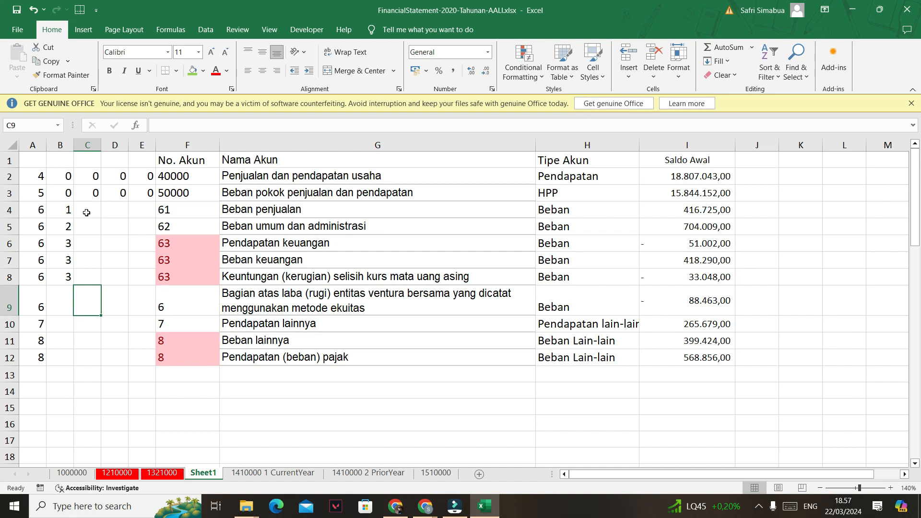
Fill C4:E6 with 0 to complete the digits of the first three Beban accounts.
left_click_drag(86, 211, 142, 242)
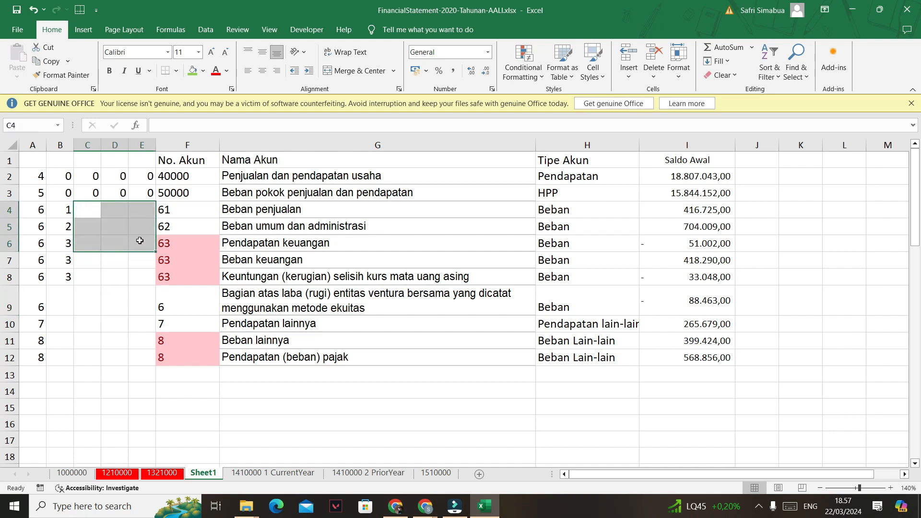
type("0")
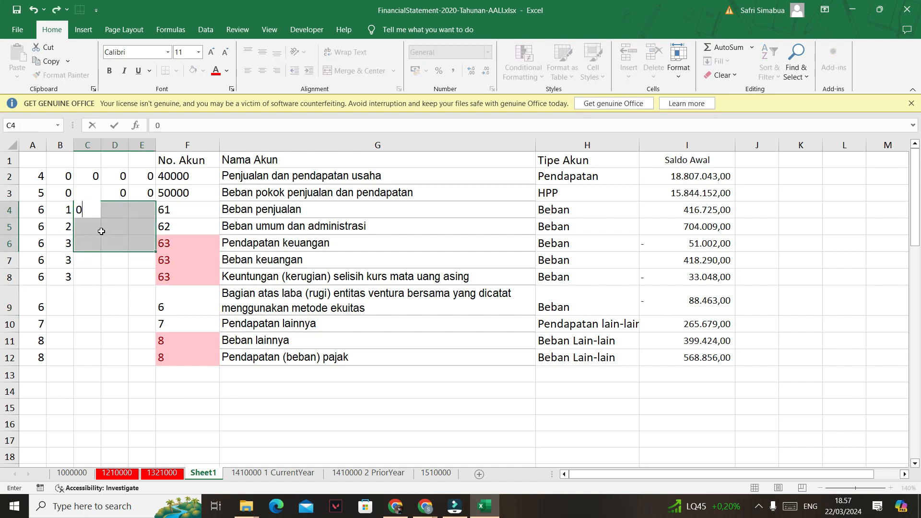
key("ctrl+Return")
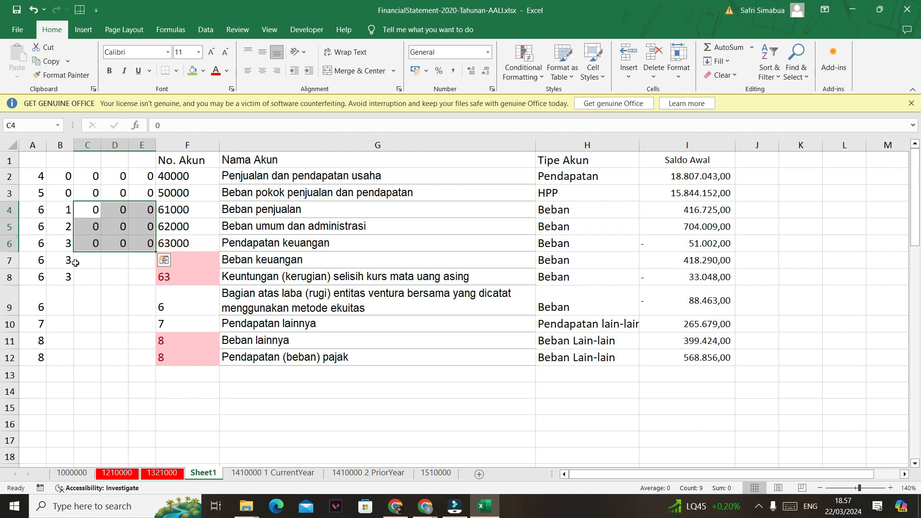
Enter the third digit as 1 in C7 for Beban keuangan and 2 in C8 for the exchange-difference account.
left_click(71, 260)
left_click(88, 260)
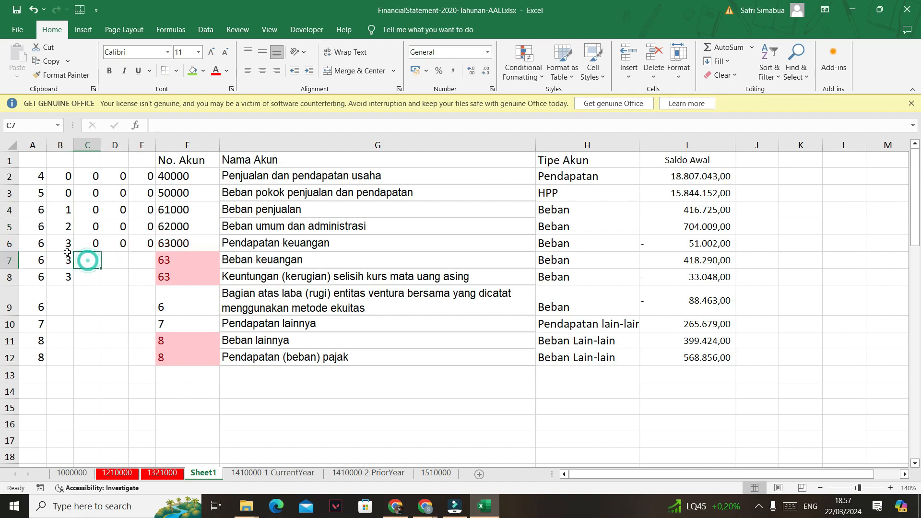
left_click(92, 243)
key("Delete")
left_click(91, 260)
type("1")
left_click(87, 277)
type("2")
left_click(109, 298)
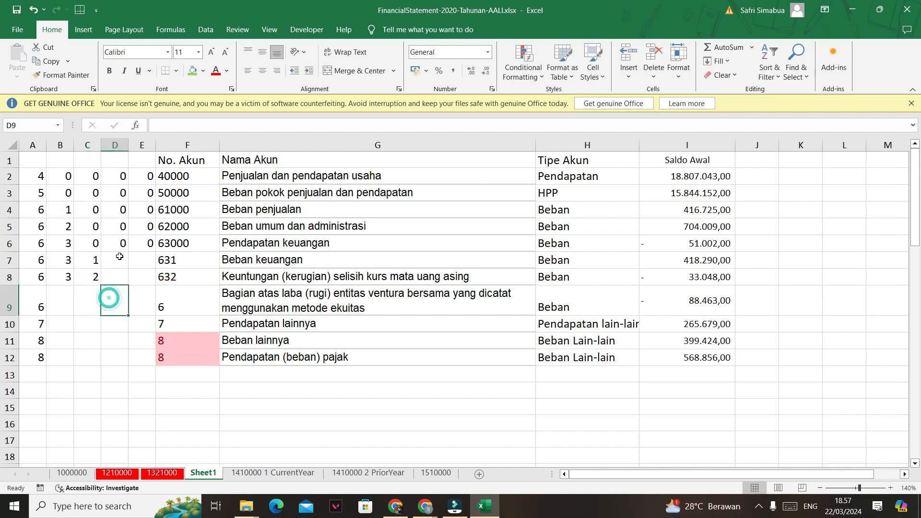
Fill D7:E8 with 0 to complete the Beban keuangan and exchange-difference account numbers.
left_click(118, 244)
left_click_drag(115, 260, 149, 275)
type("0")
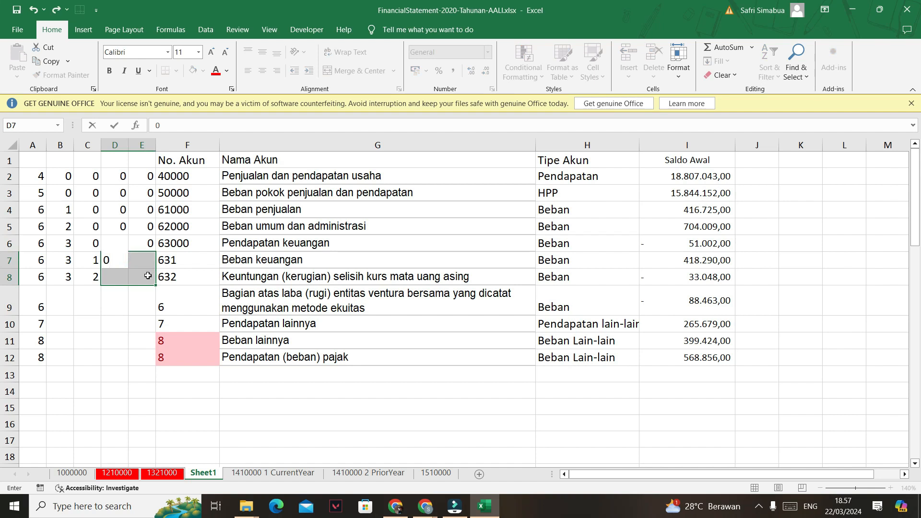
key("ctrl+Return")
left_click(174, 359)
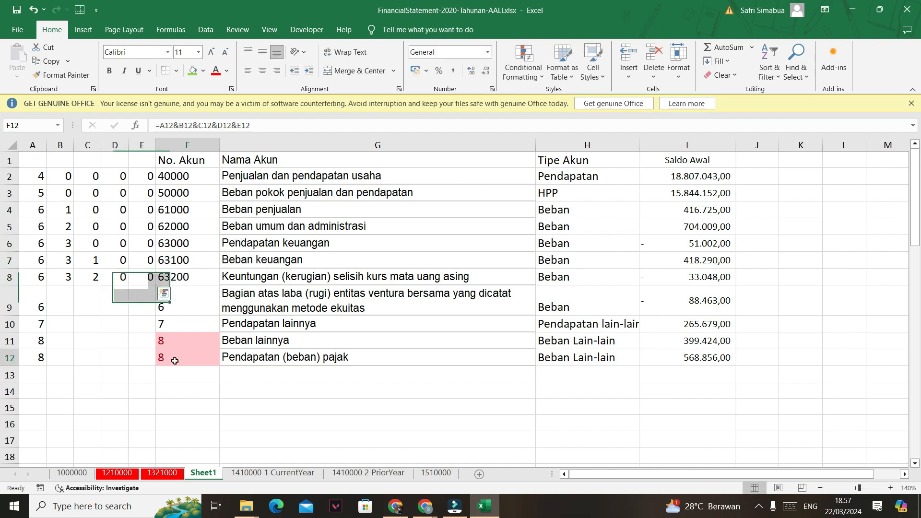
Enter the digits 3, 3, 0 and 0 in B9:E9 for the joint-venture share account.
left_click(67, 304)
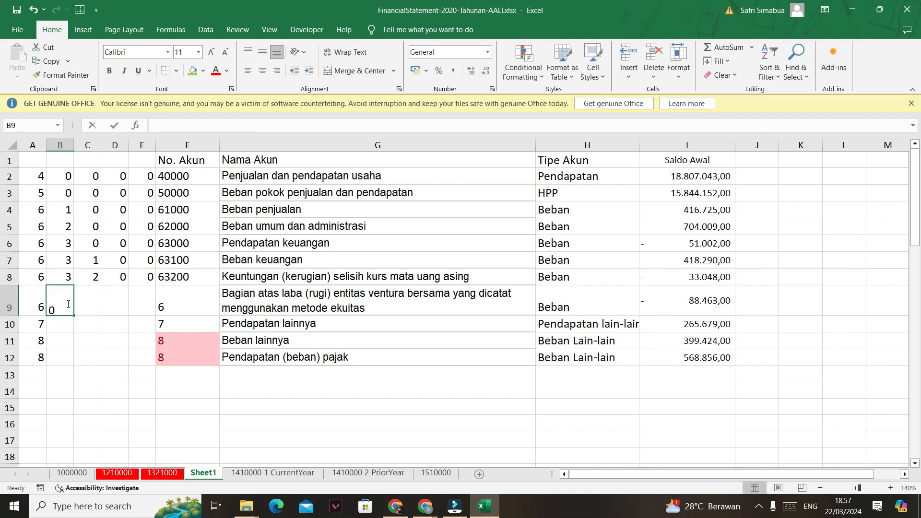
type("3")
left_click(99, 305)
type("3")
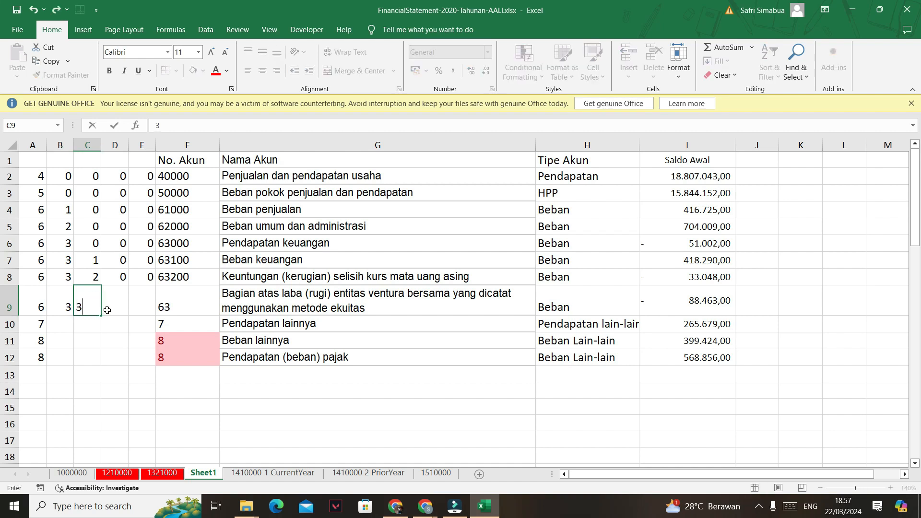
left_click(119, 307)
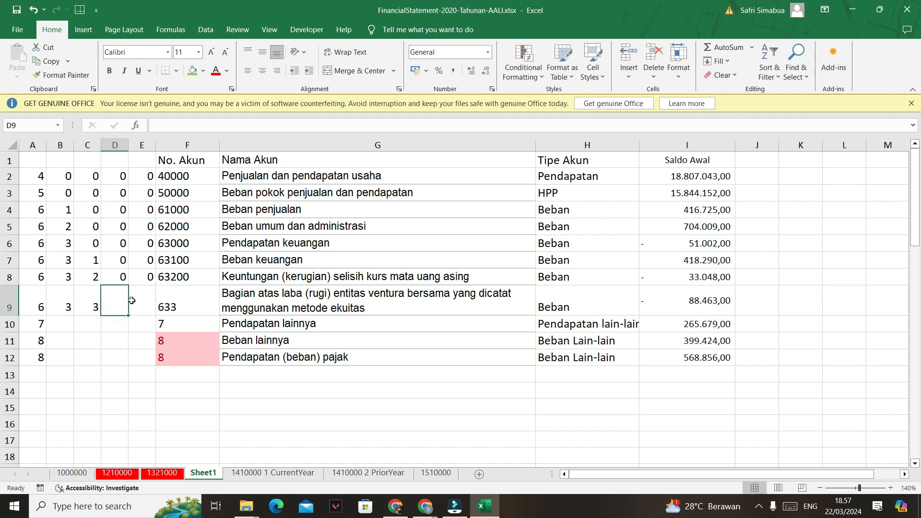
type("0")
left_click(136, 302)
type("0")
Fill B10:E10 with 0 for the Pendapatan lainnya account.
left_click(129, 353)
left_click_drag(66, 327, 142, 326)
type("0")
key("ctrl+Return")
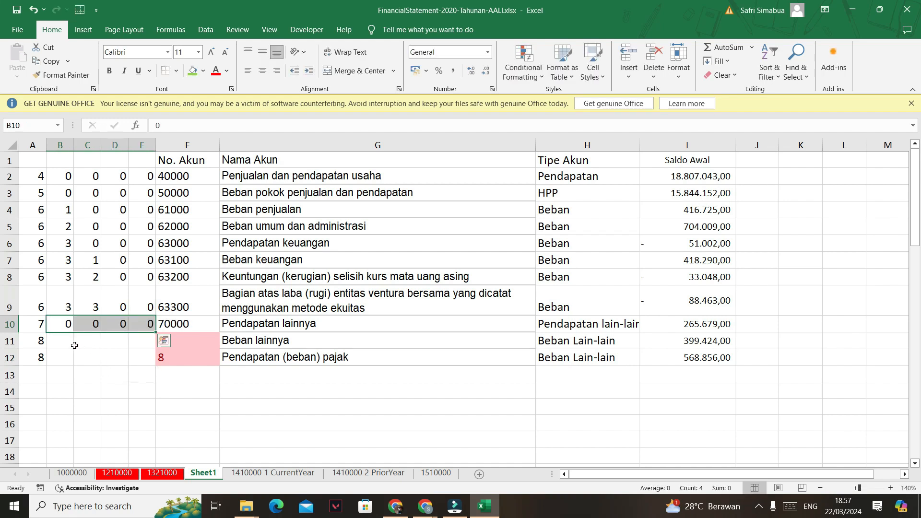
Enter the second digit as 0 in B11 for Beban lainnya and 9 in B12 for Pendapatan (beban) pajak.
left_click(66, 344)
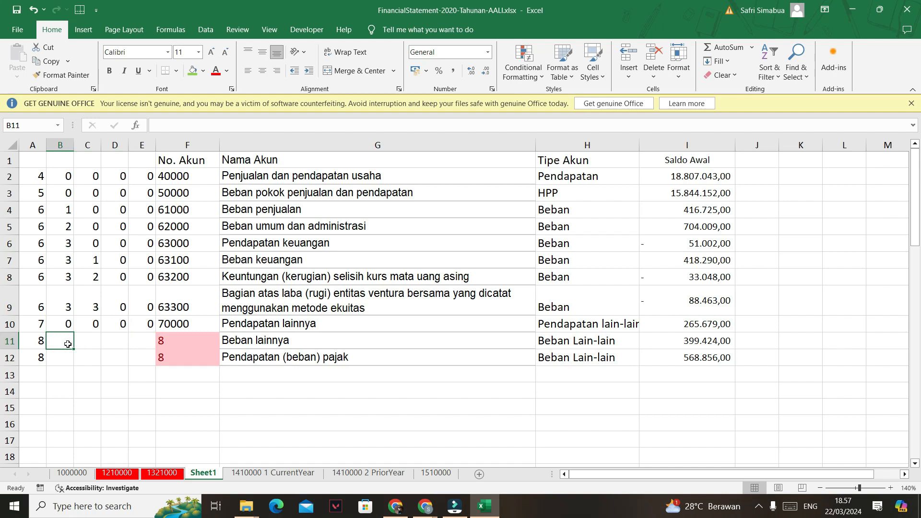
type("0")
key("Return")
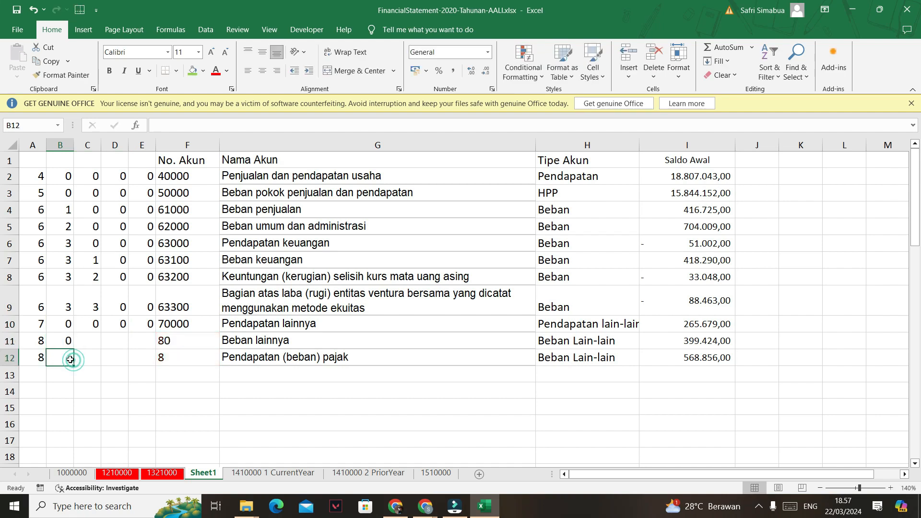
left_click(260, 360)
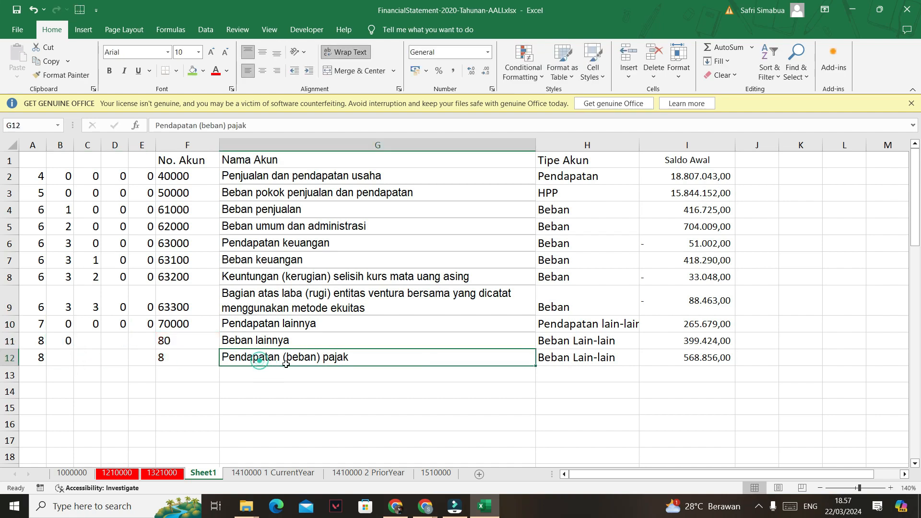
left_click(63, 359)
type("9")
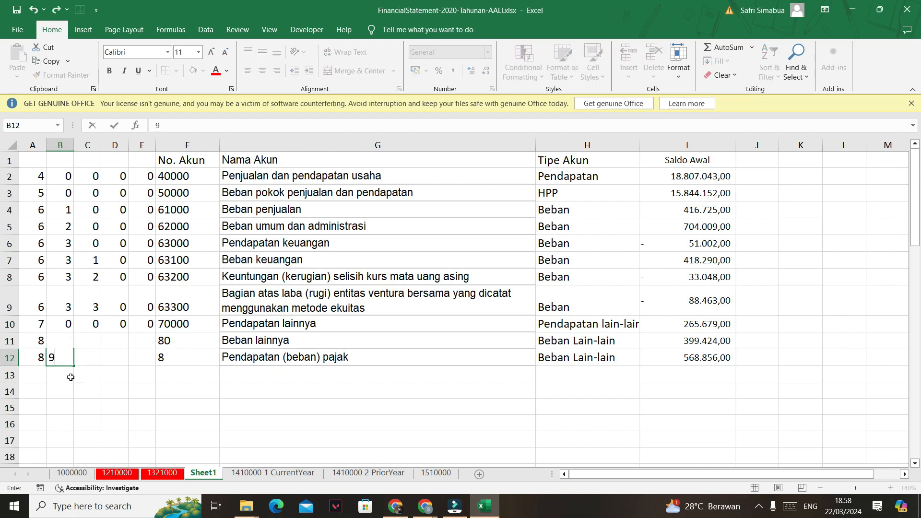
left_click(85, 405)
Copy the zeros from C10:E10 into C11:E12 to complete the last two account numbers.
left_click_drag(96, 325, 149, 325)
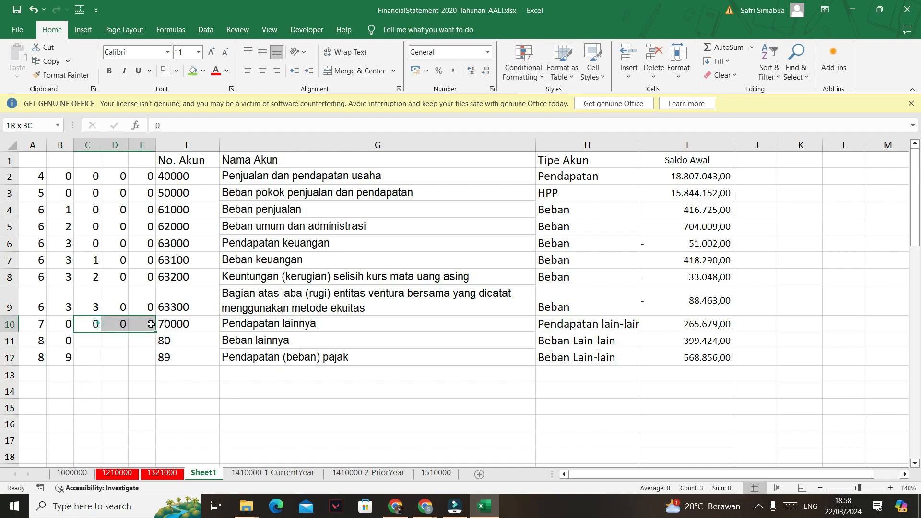
key("ctrl+c")
left_click_drag(94, 342, 136, 353)
key("ctrl+v")
left_click(232, 342)
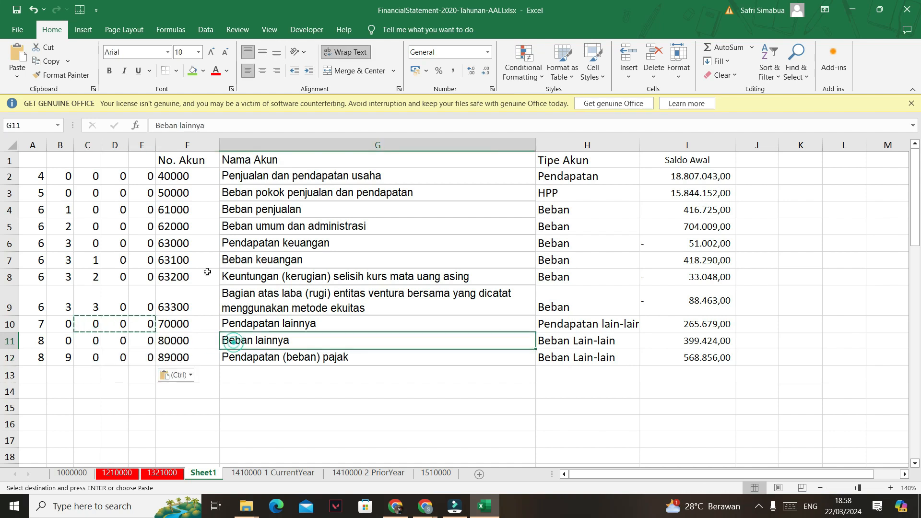
Center the No. Akun values in F2:F12 horizontally.
left_click_drag(184, 176, 178, 356)
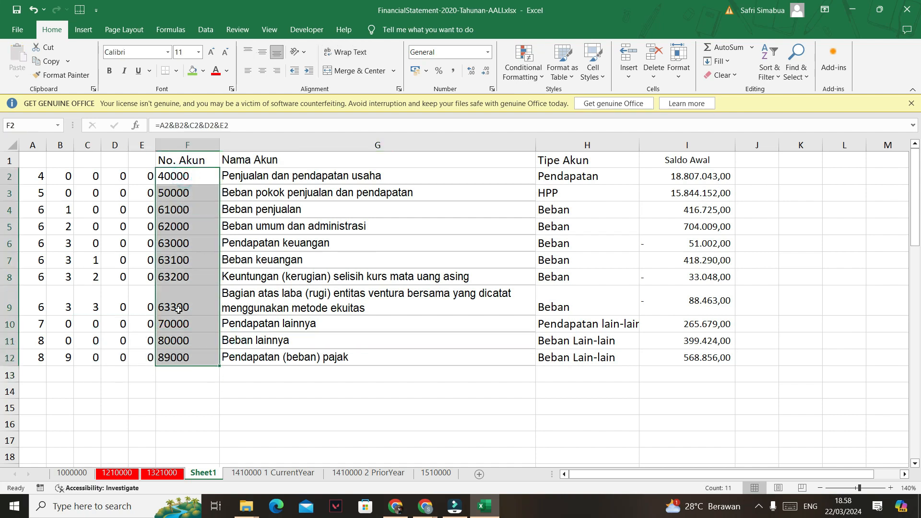
left_click(261, 71)
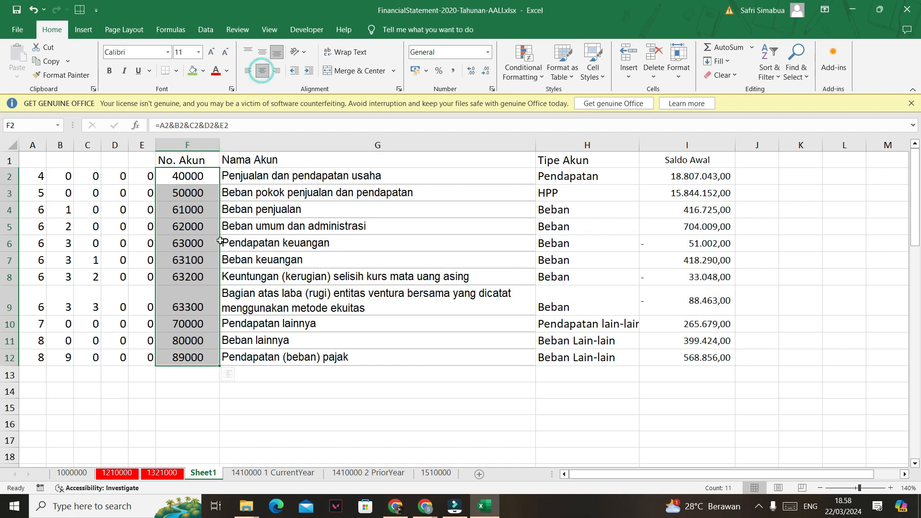
left_click(186, 194)
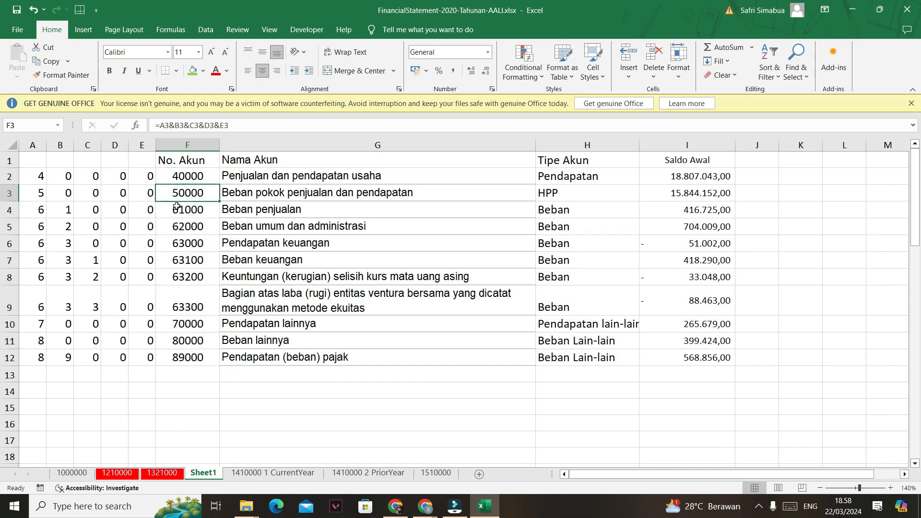
left_click(174, 247)
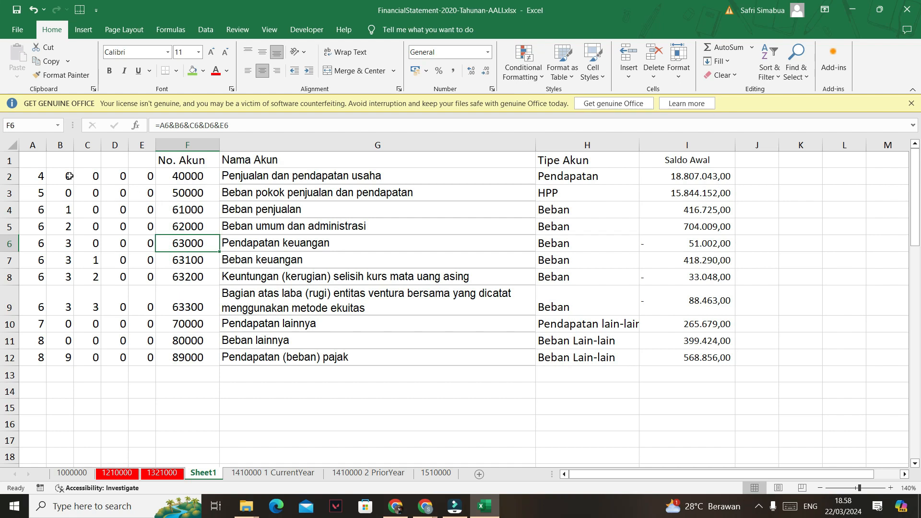
Clear the first digit in A2 to test how the No. Akun formula in F2 depends on it.
left_click_drag(36, 146, 138, 163)
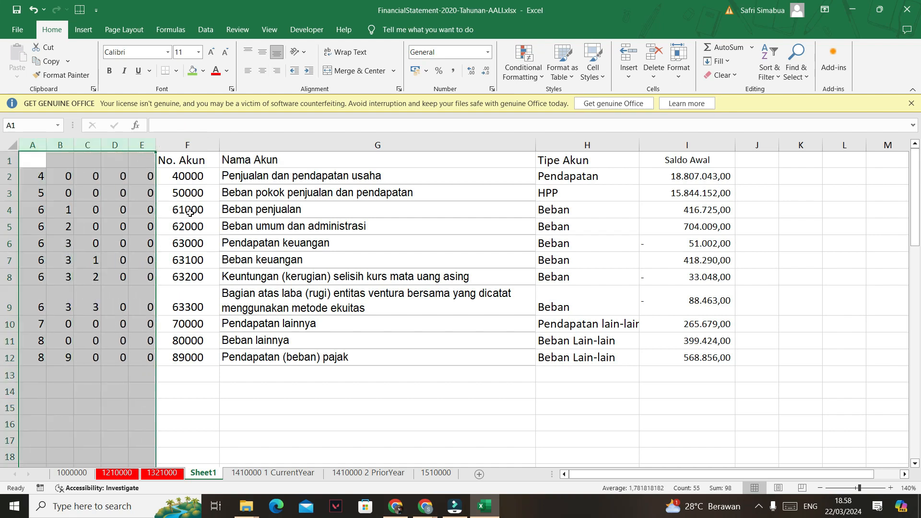
left_click(202, 233)
left_click_drag(189, 177, 176, 370)
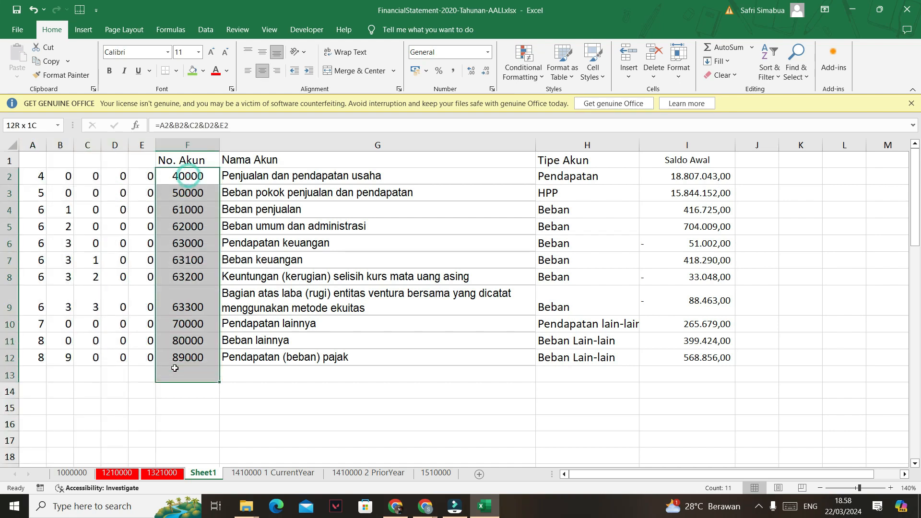
left_click(181, 176)
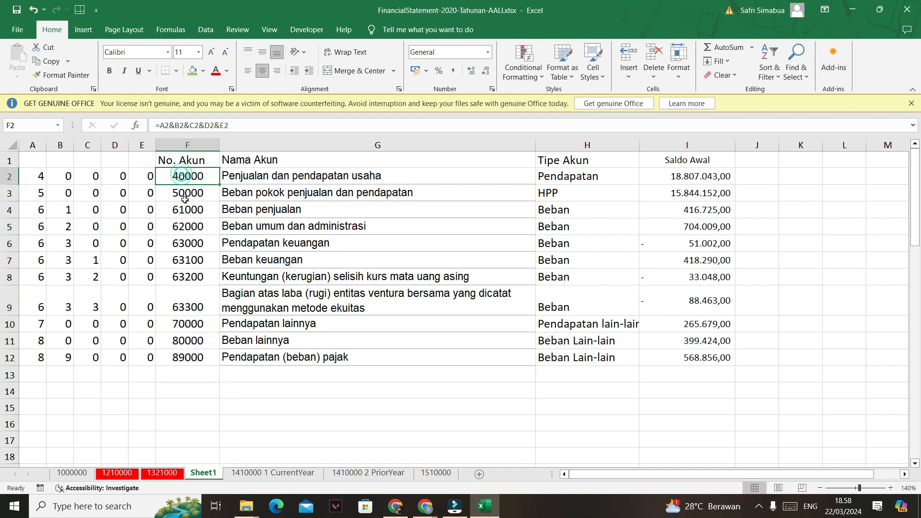
left_click(41, 176)
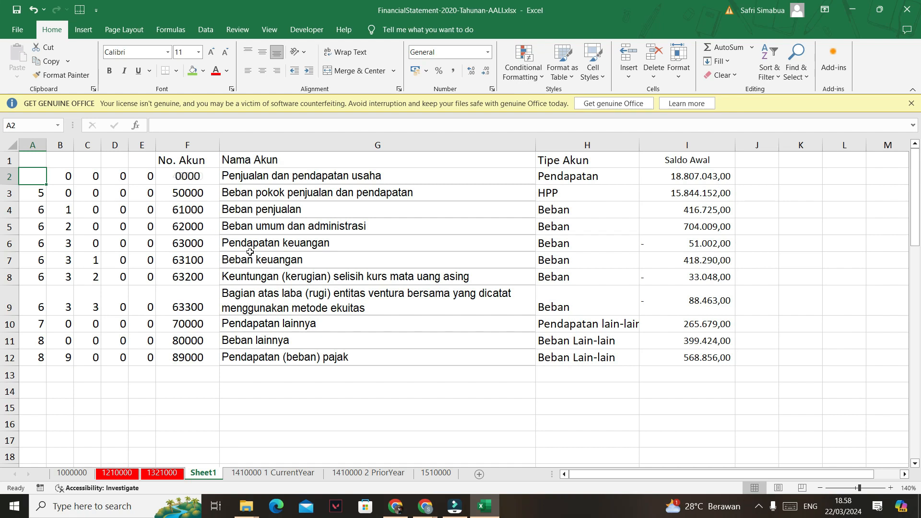
left_click(268, 263)
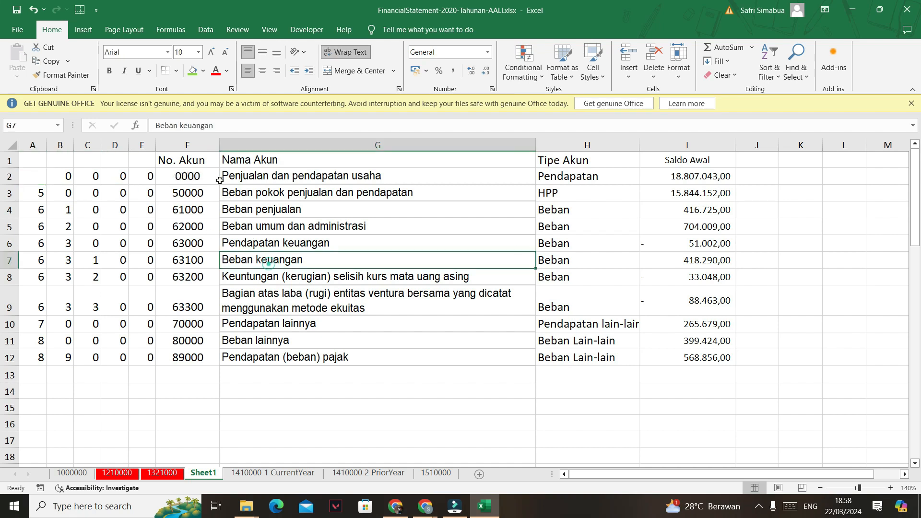
Replace the No. Akun formulas in F2:F12 with their values by copying the range and pasting values in place.
left_click(188, 172)
left_click_drag(219, 184, 185, 366)
key("ctrl+c")
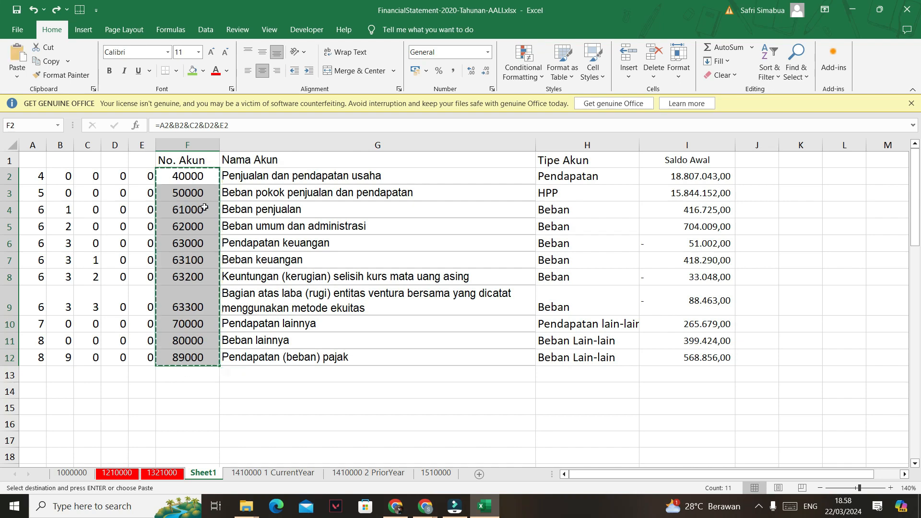
right_click(199, 180)
left_click(240, 249)
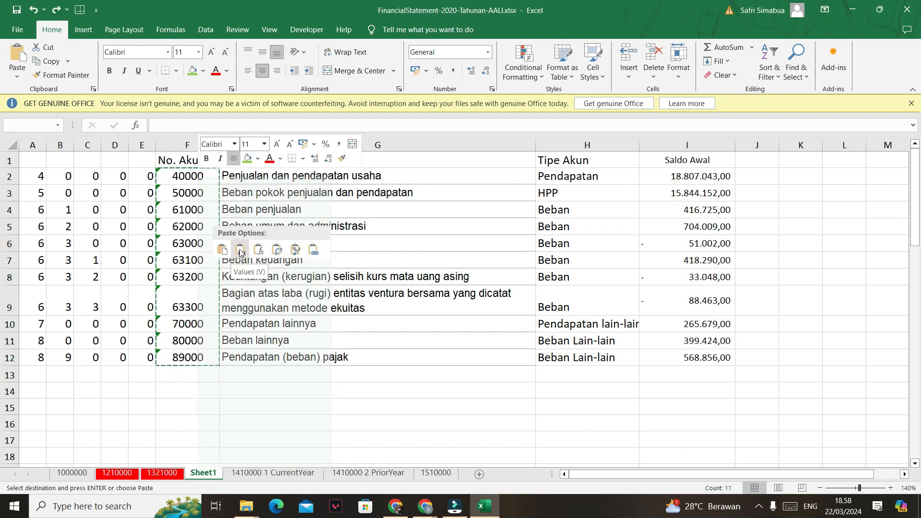
left_click_drag(288, 284, 308, 292)
Delete the helper digit columns A through E.
left_click_drag(29, 144, 129, 155)
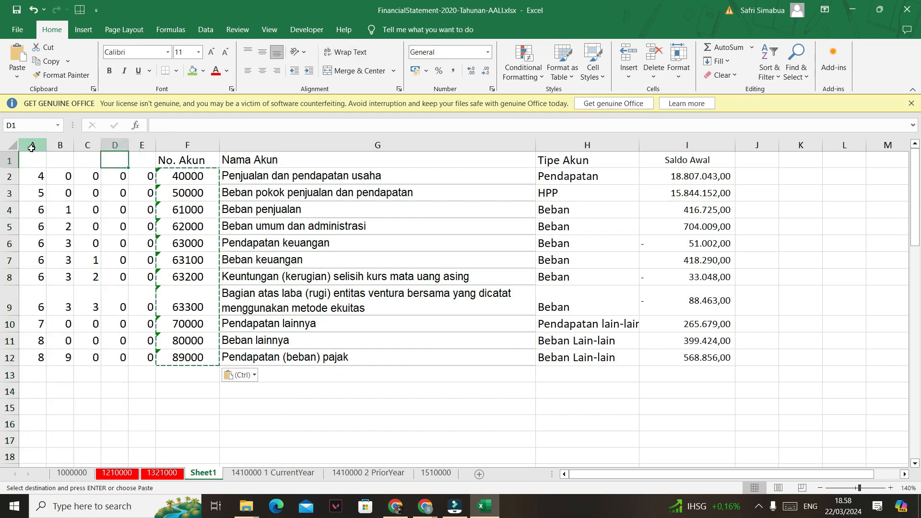
left_click_drag(30, 144, 142, 144)
right_click(119, 143)
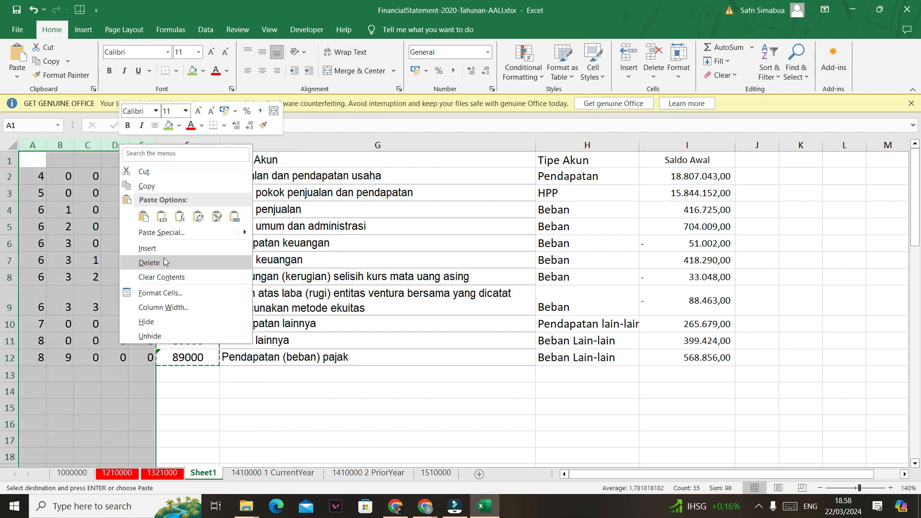
left_click(160, 262)
left_click(255, 278)
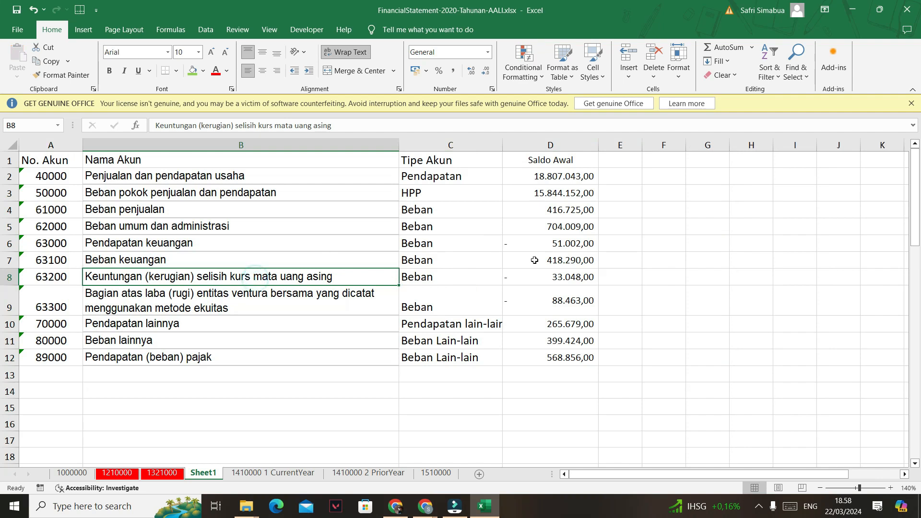
Turn off text wrapping for the whole Nama Akun column.
left_click(12, 146)
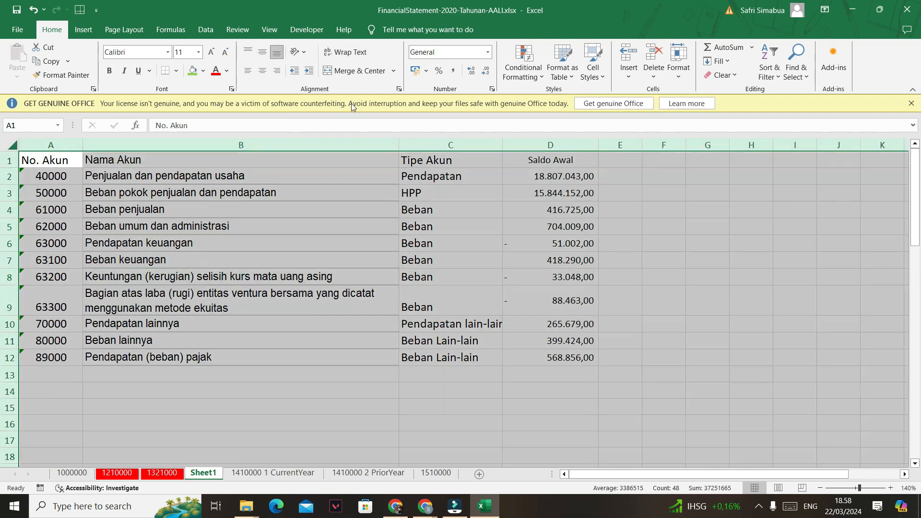
left_click(174, 145)
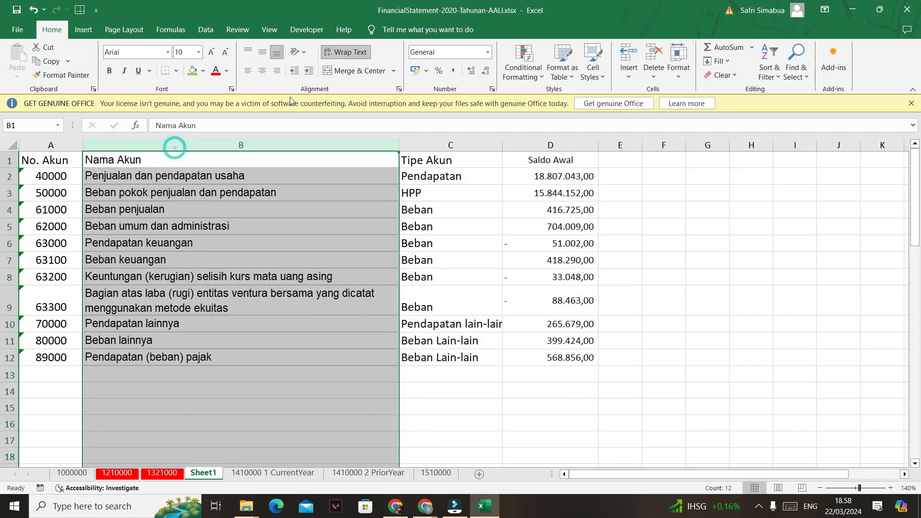
left_click(363, 52)
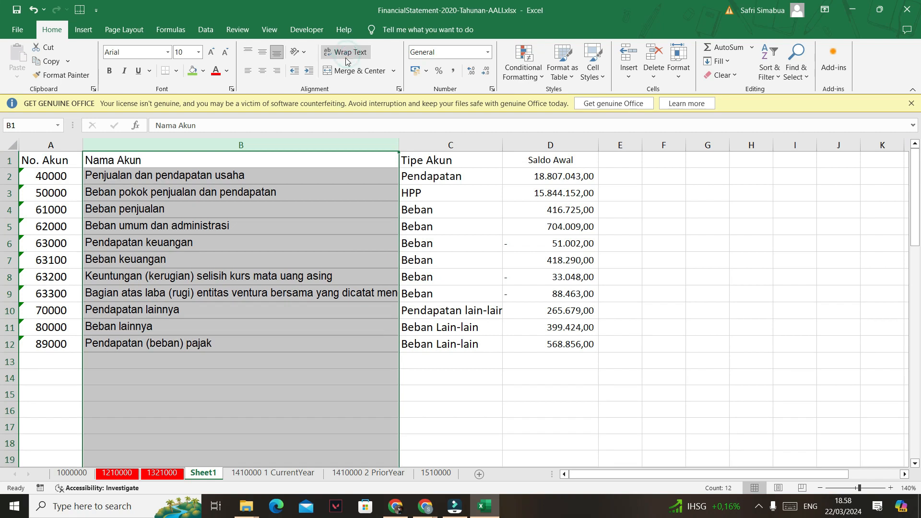
left_click(384, 300)
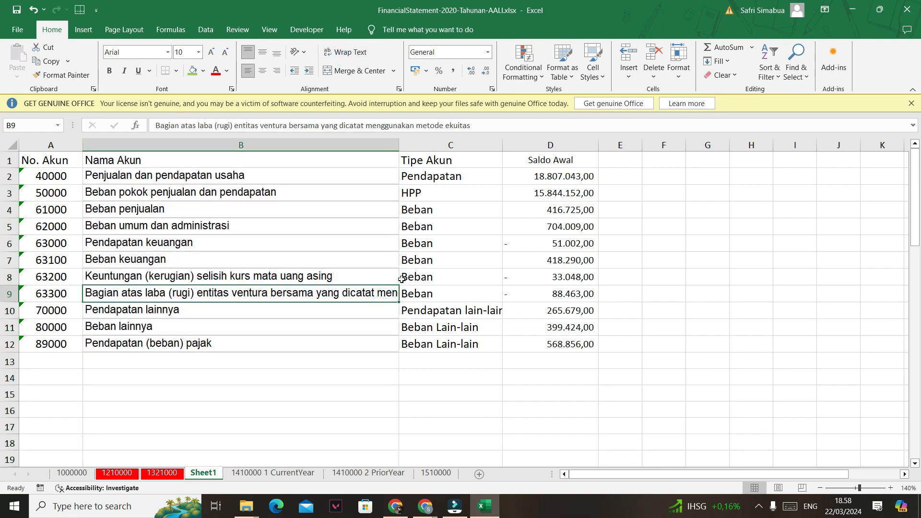